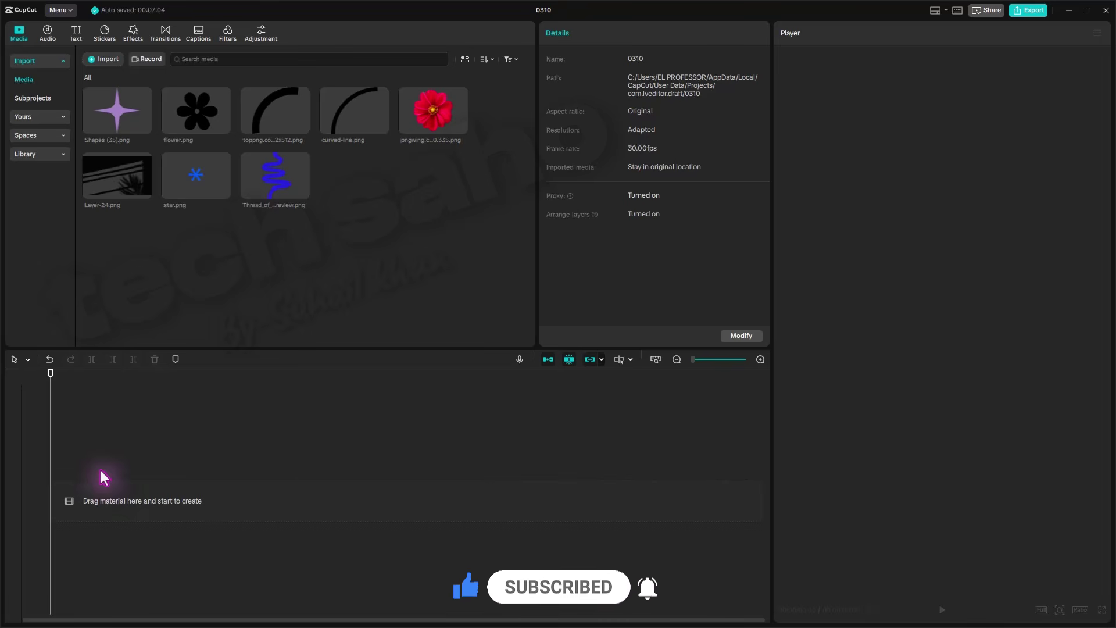
Add a default text clip to the timeline and set the project's aspect ratio to 9:16.
click(74, 36)
click(124, 95)
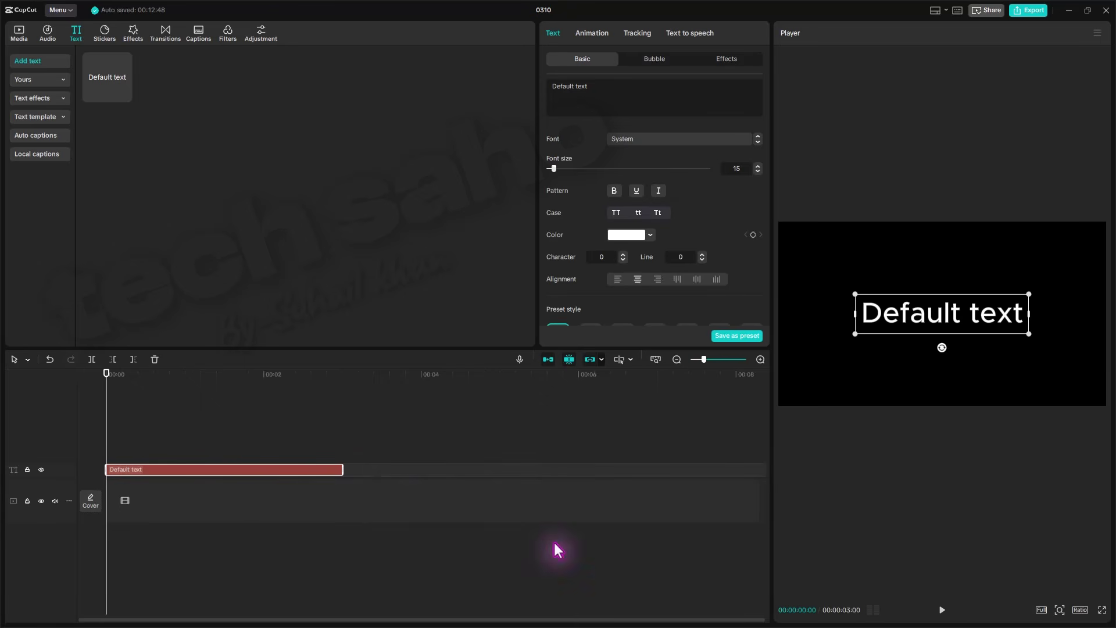
click(318, 511)
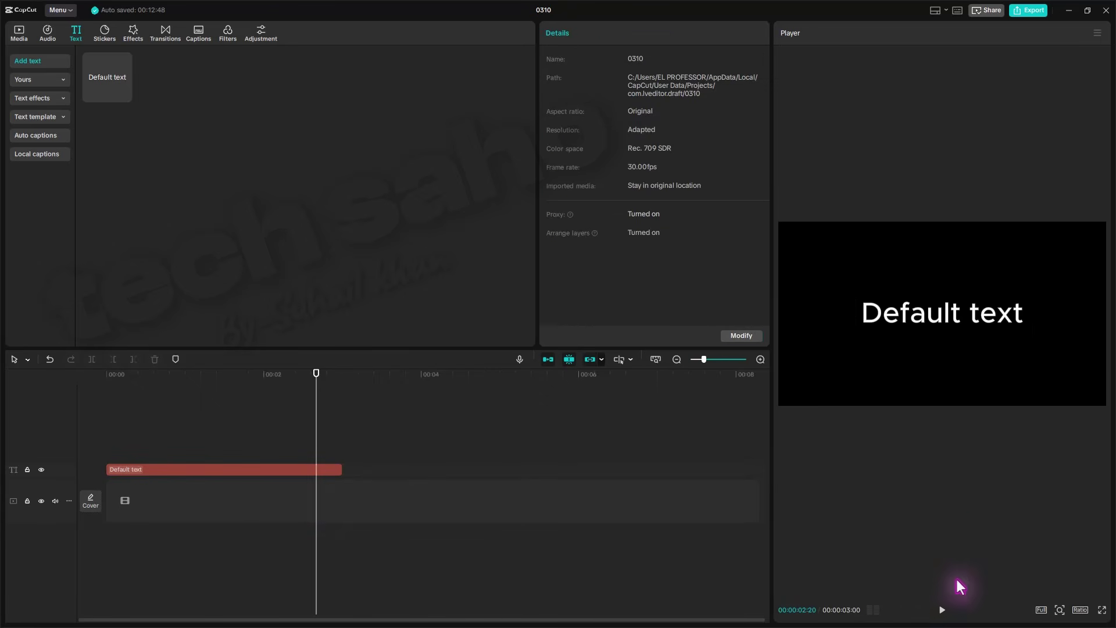
click(1081, 610)
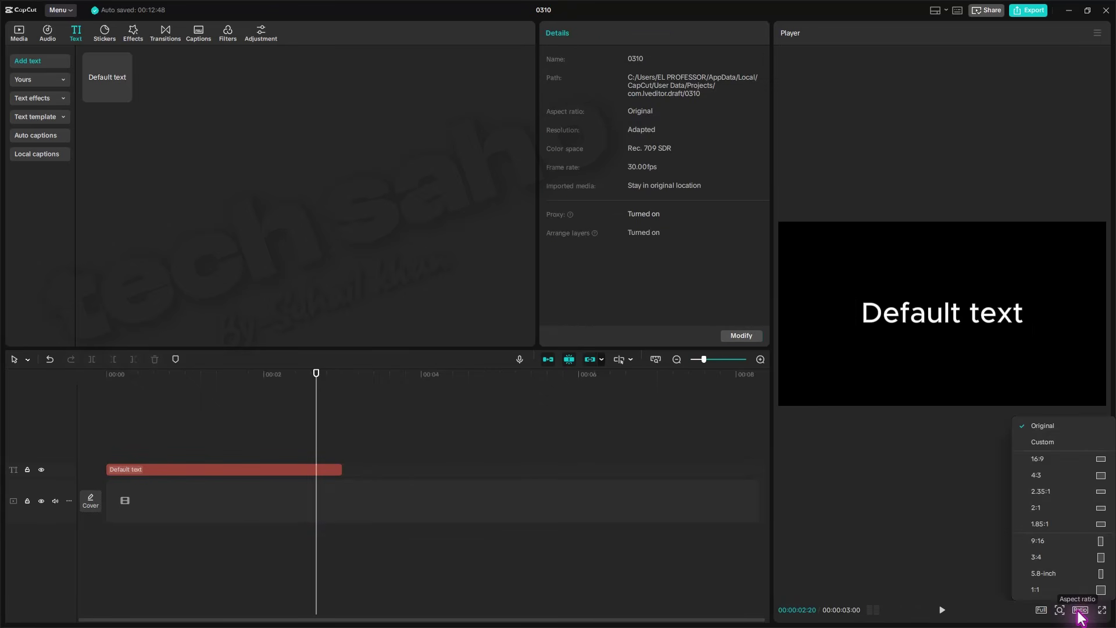
click(1040, 541)
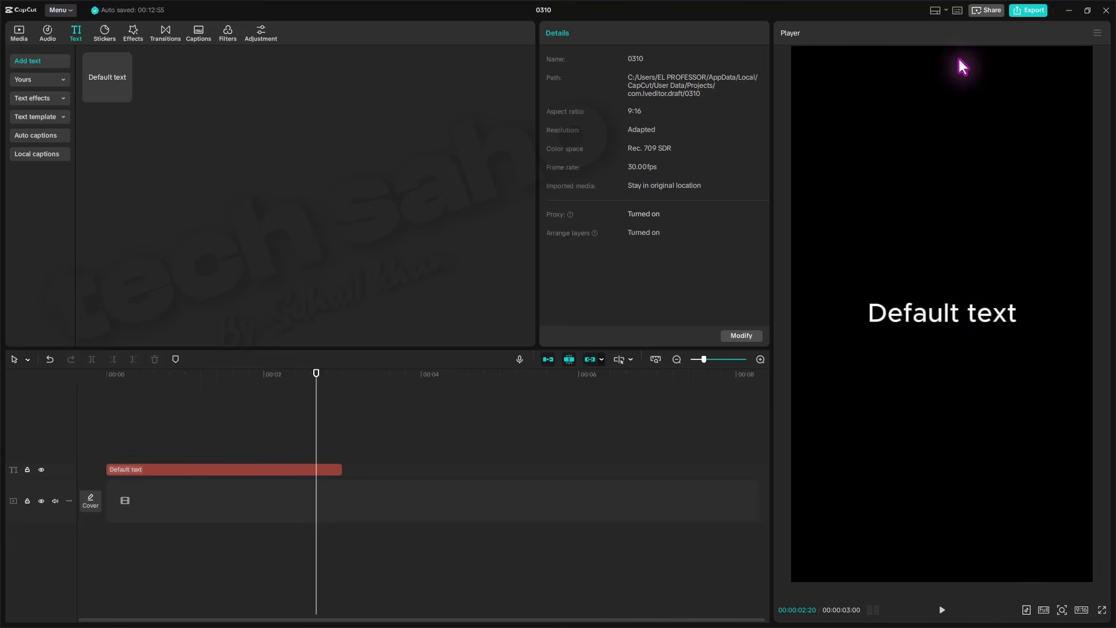
Switch the workspace to the Default layout and restore the Vertical layout.
click(935, 11)
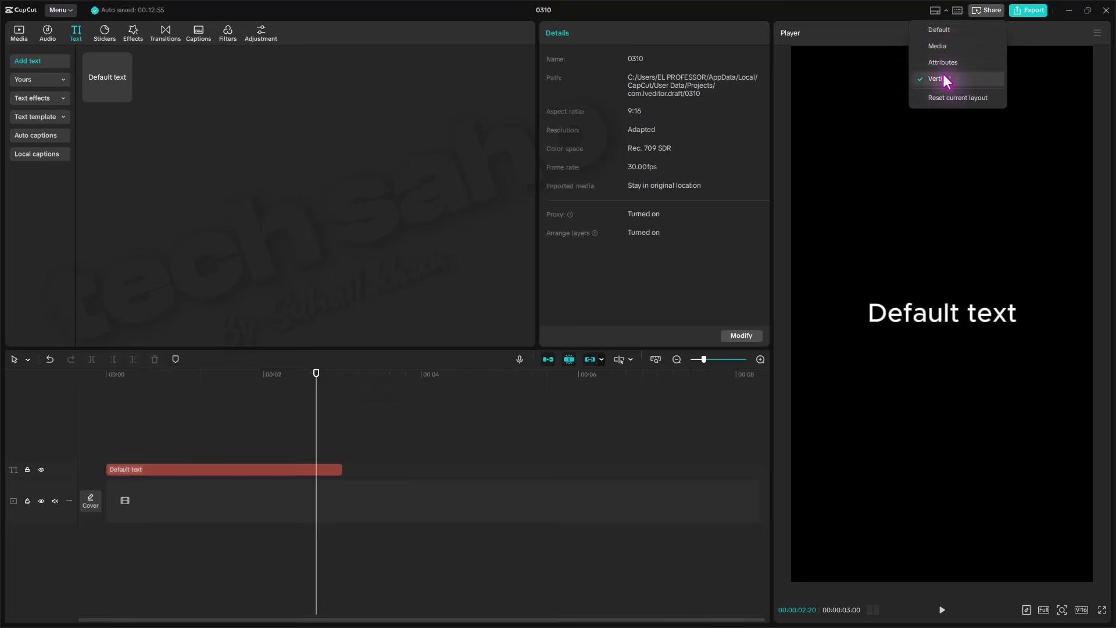
click(935, 30)
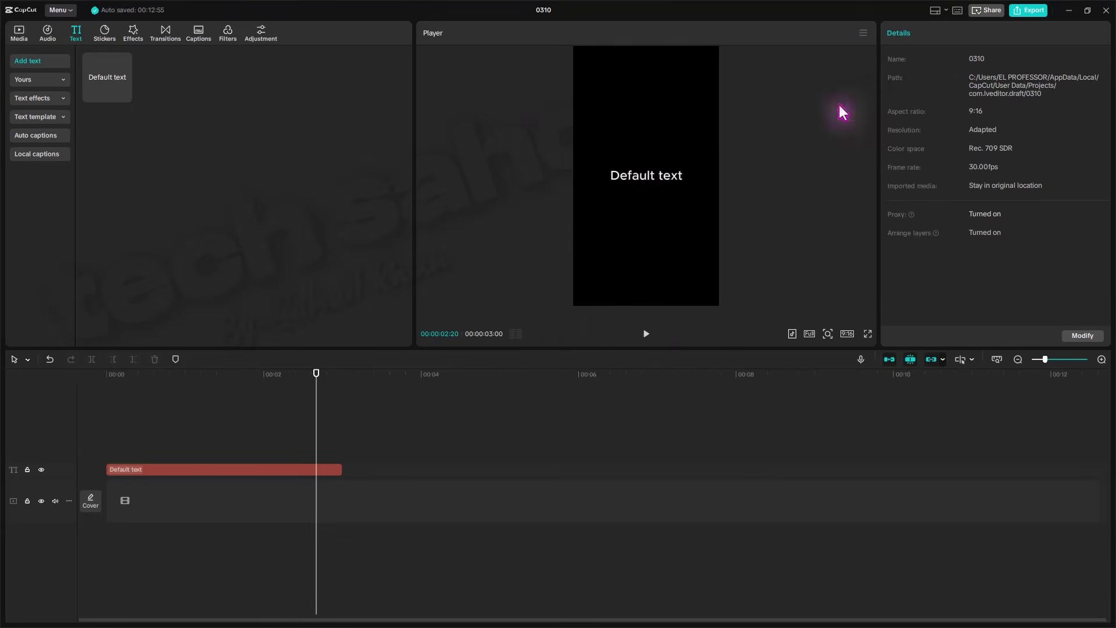
click(935, 10)
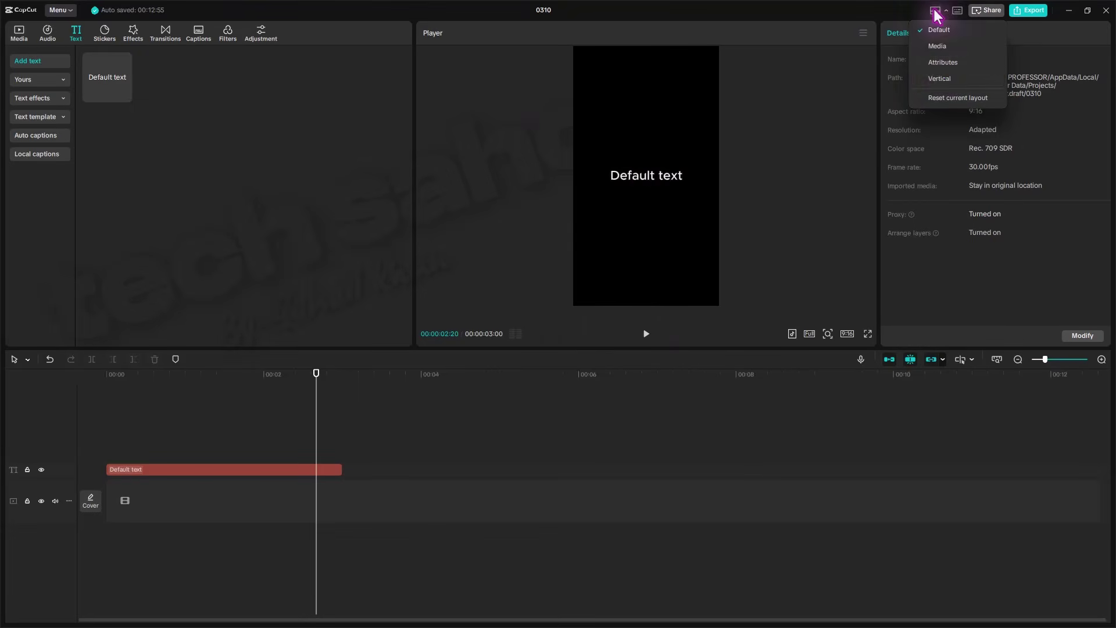
click(940, 80)
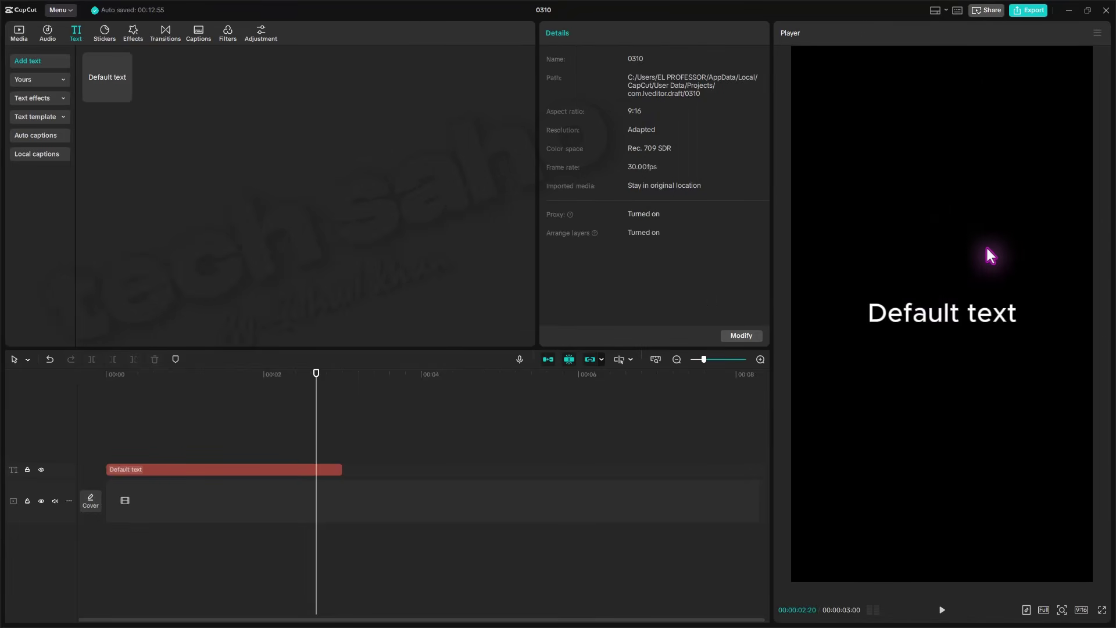
Replace the default text's content with a solid square symbol from the emoji and symbol picker.
click(942, 313)
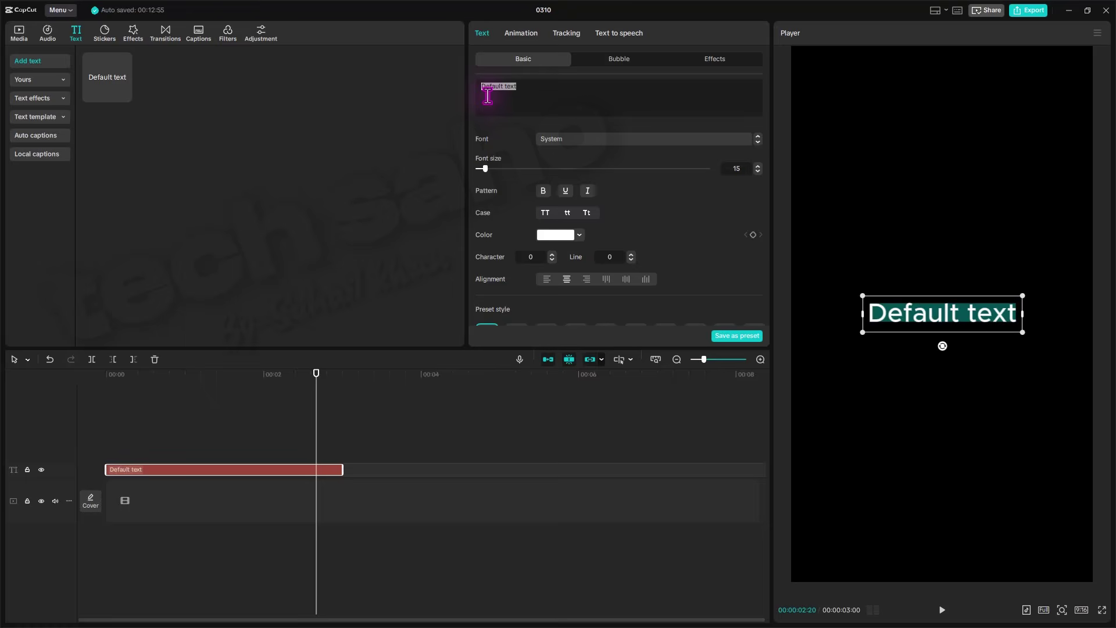
key(super+period)
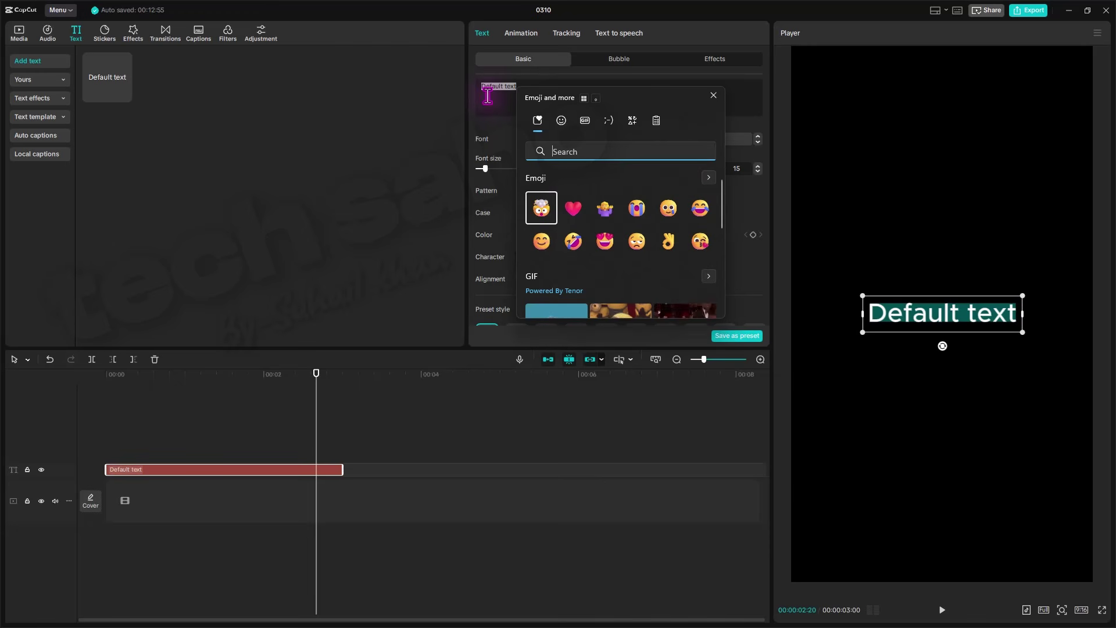
click(632, 121)
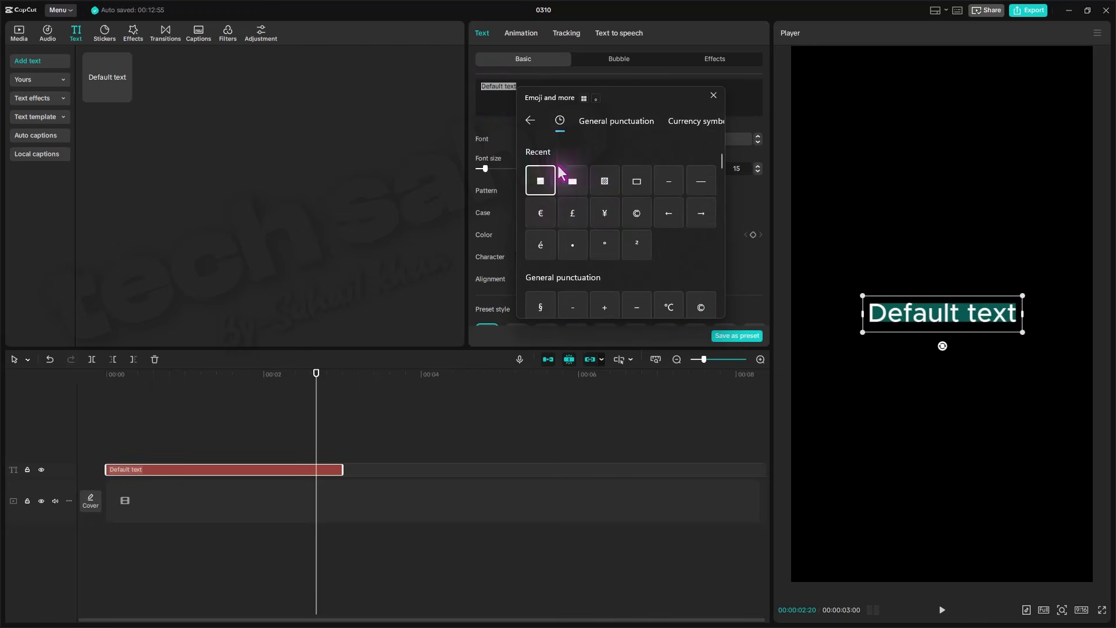
click(540, 180)
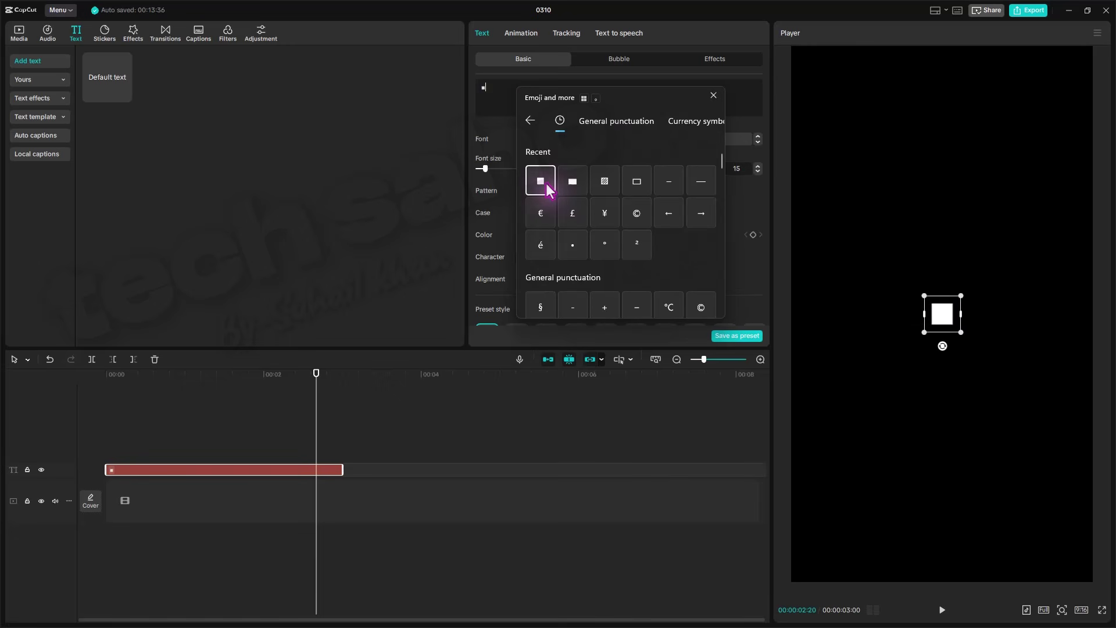
click(714, 95)
click(236, 478)
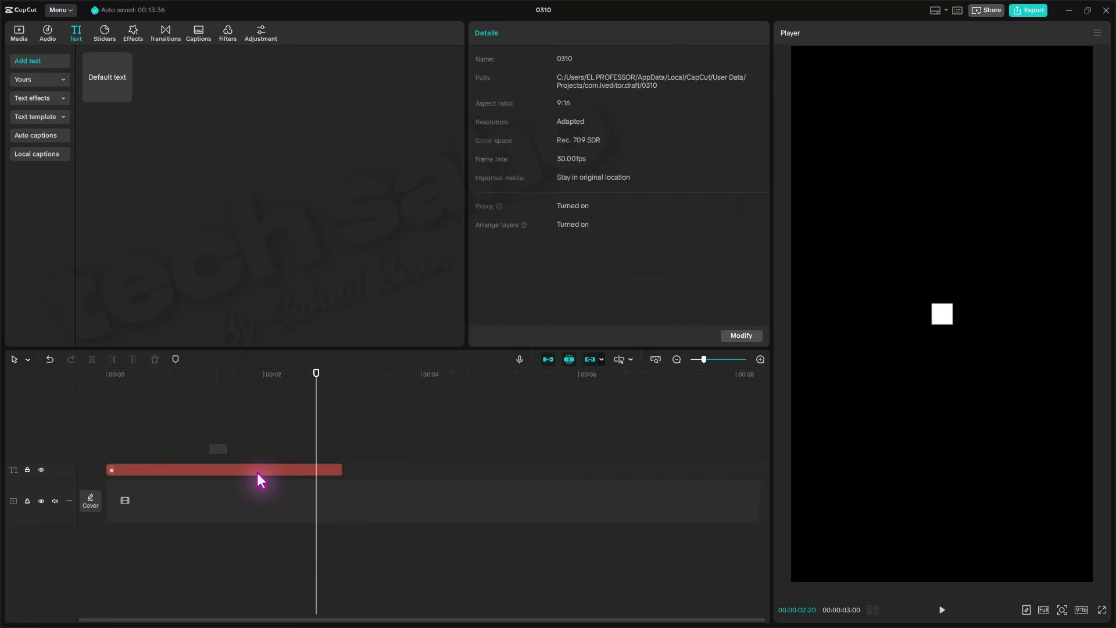
Scale up the square on the canvas and set its font size to 82 so it fills the whole frame.
click(257, 471)
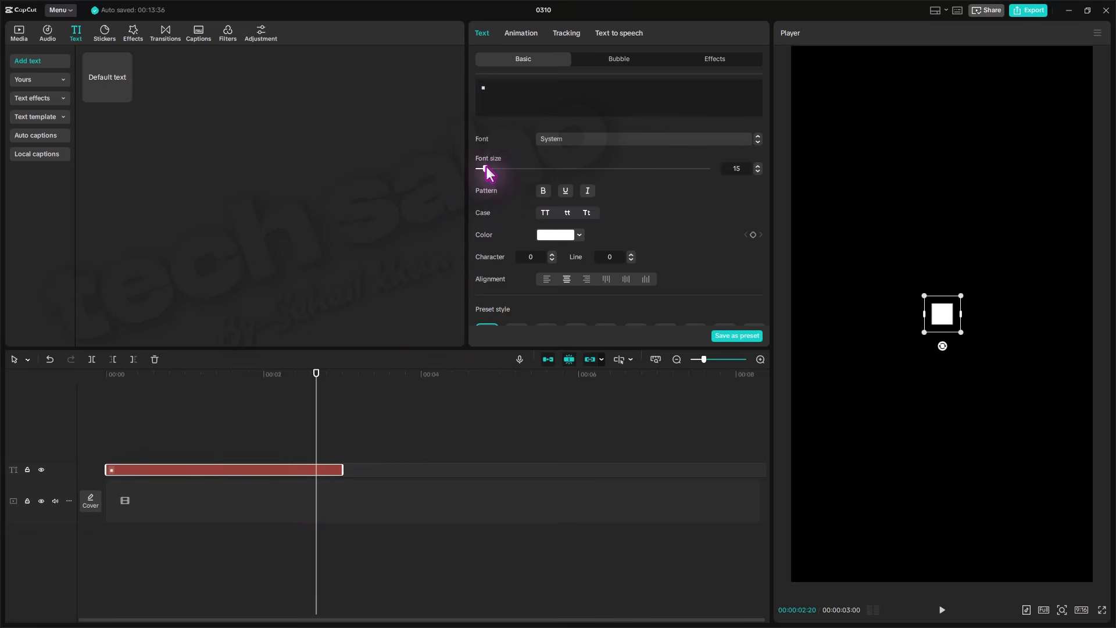
scroll(518, 215, down, 5)
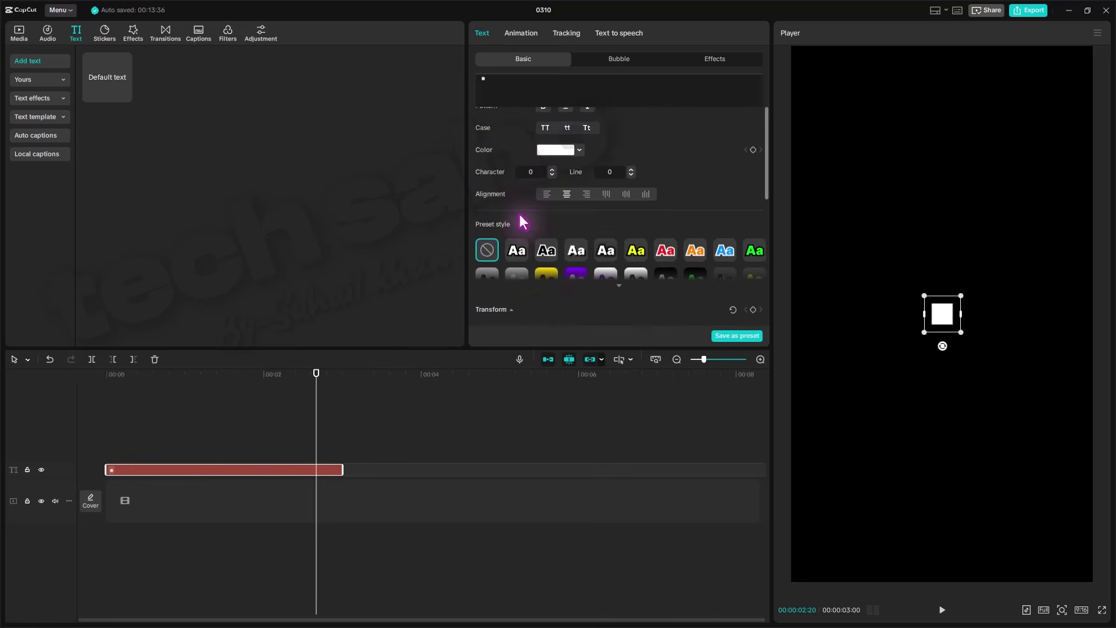
mouse_move(520, 226)
mouse_down()
mouse_move(696, 224)
mouse_move(489, 226)
mouse_move(499, 225)
mouse_up()
click(732, 194)
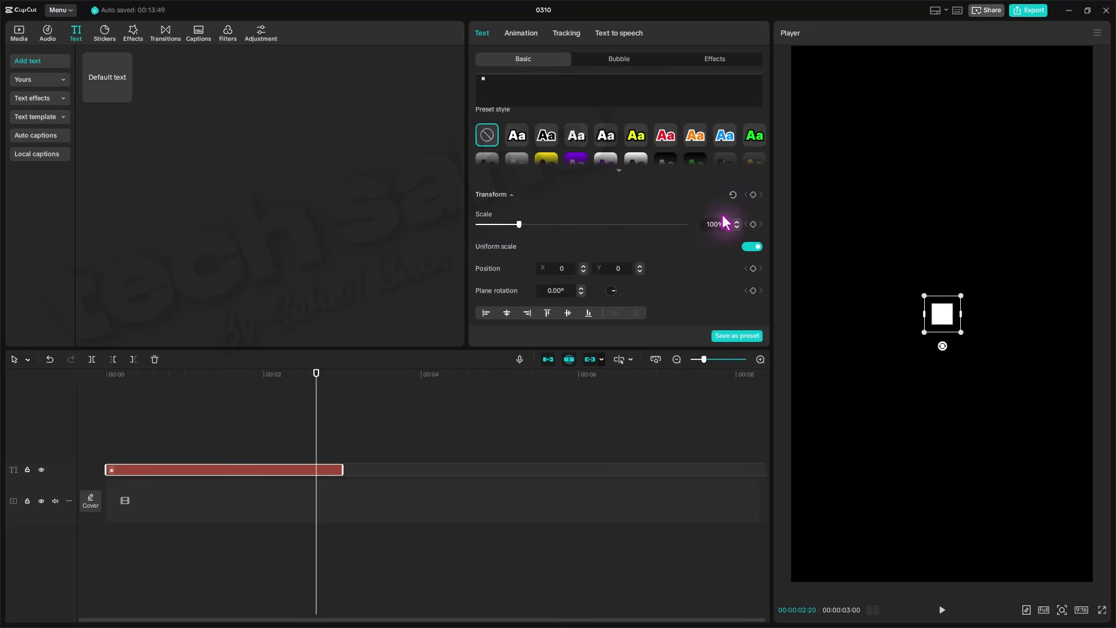
drag(928, 335, 762, 501)
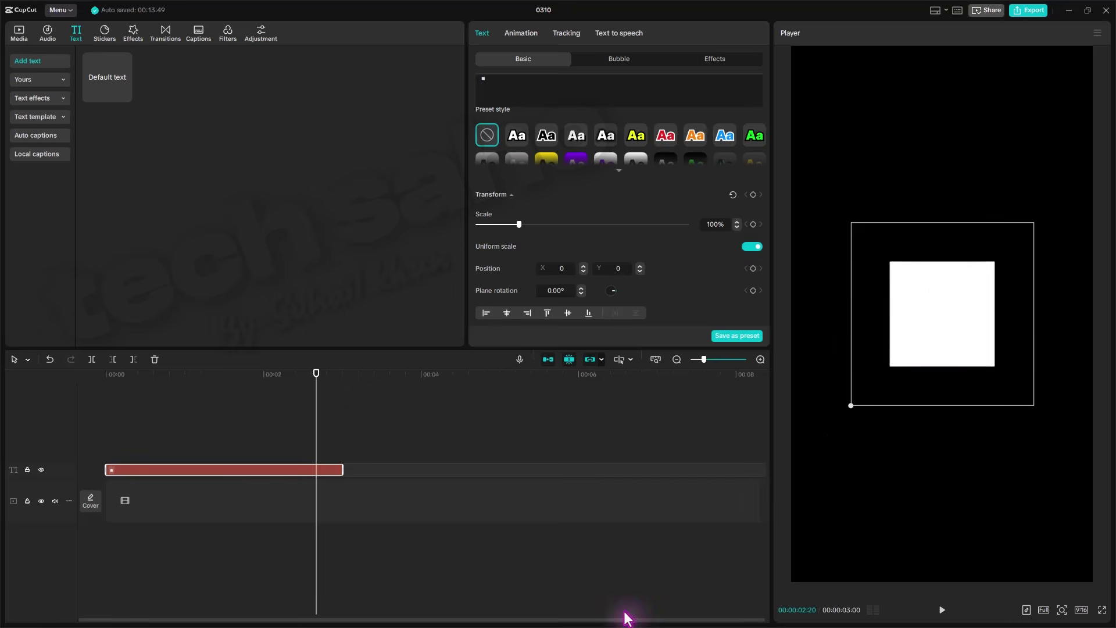
scroll(511, 195, up, 3)
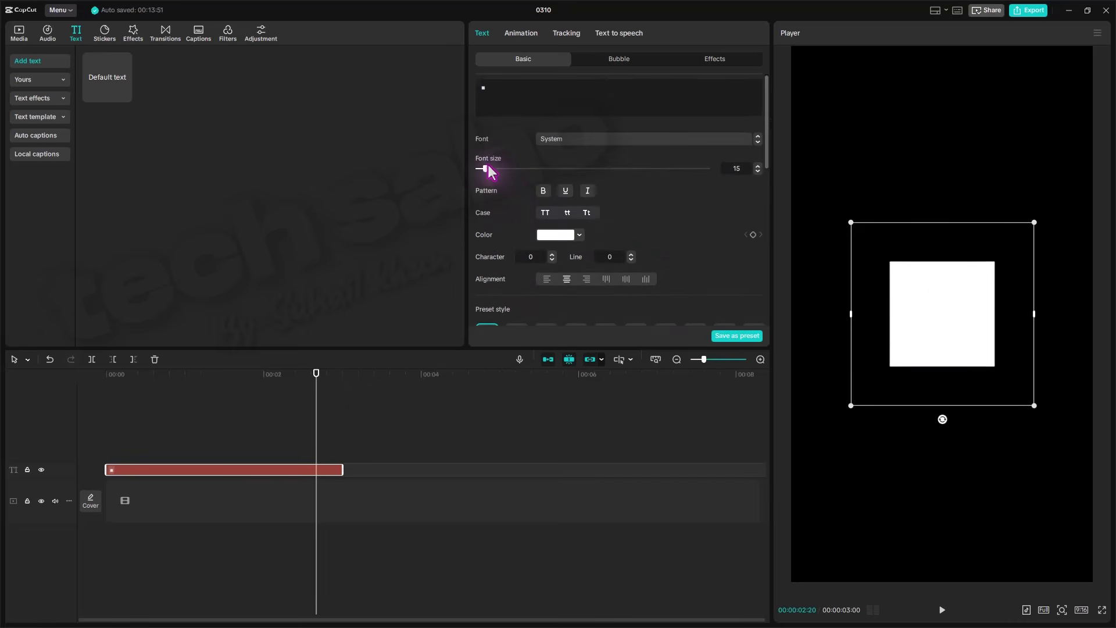
drag(488, 168, 534, 198)
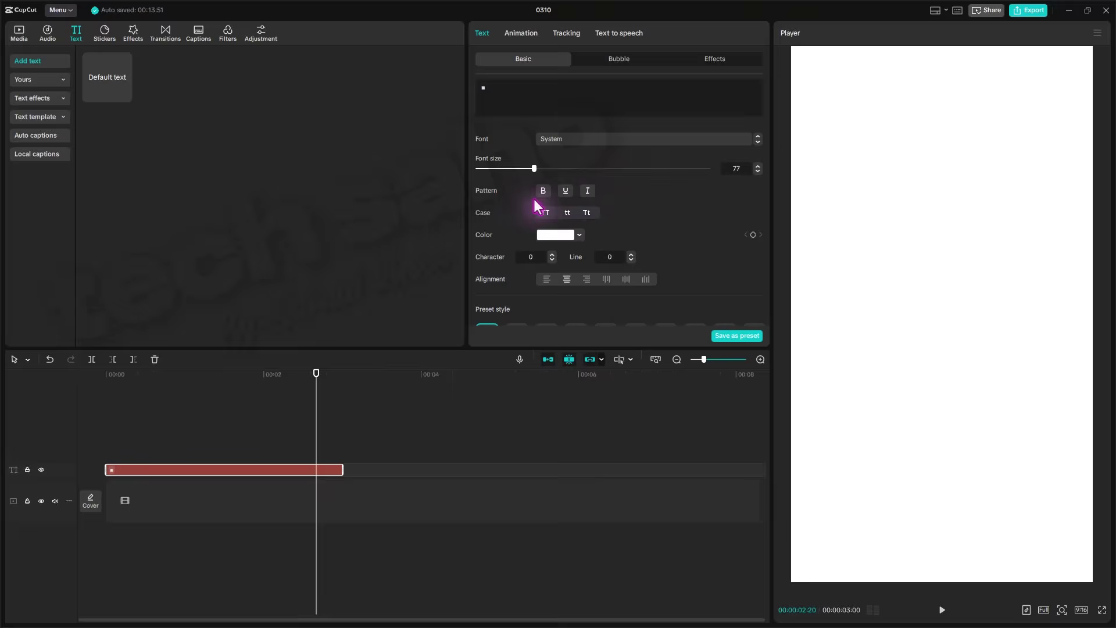
click(180, 430)
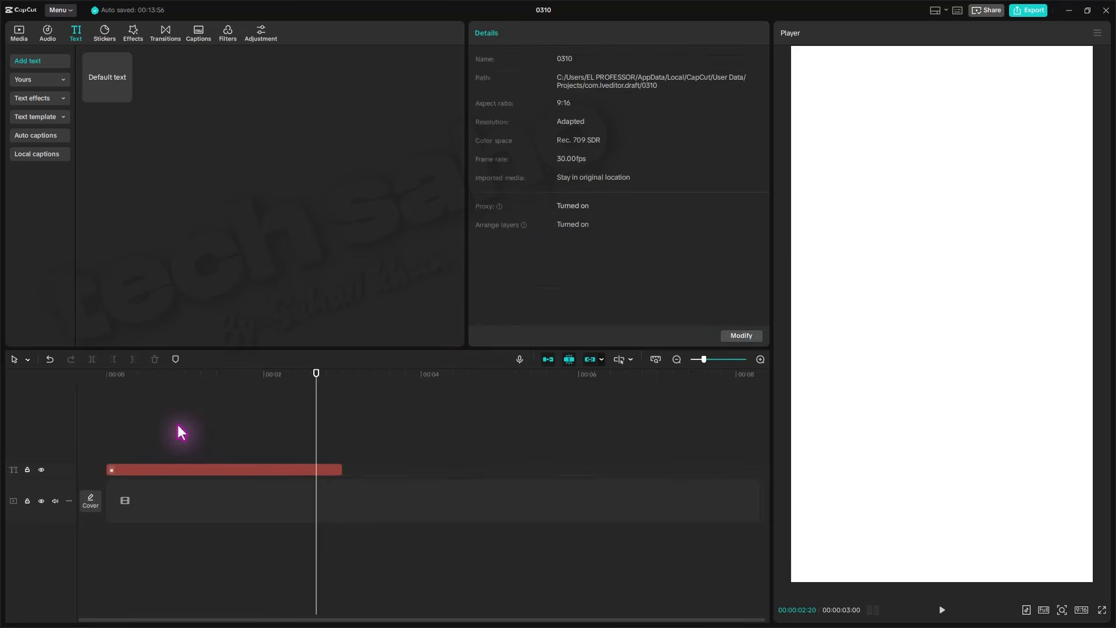
Change the square text's colour to light grey, hex B7B7B7.
click(118, 386)
click(280, 399)
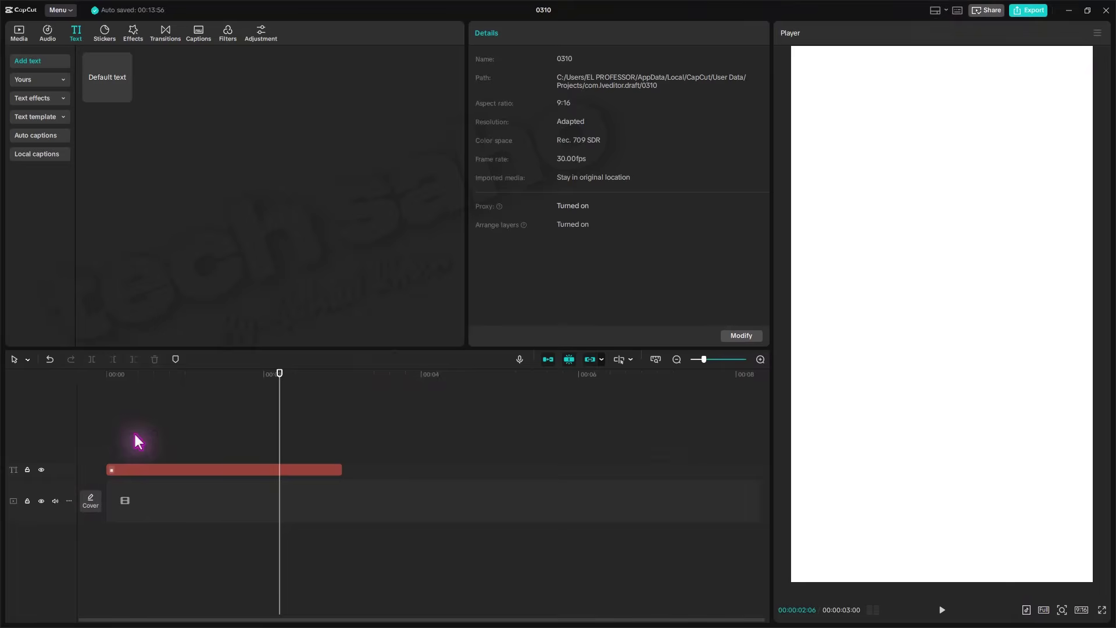
click(180, 470)
click(559, 236)
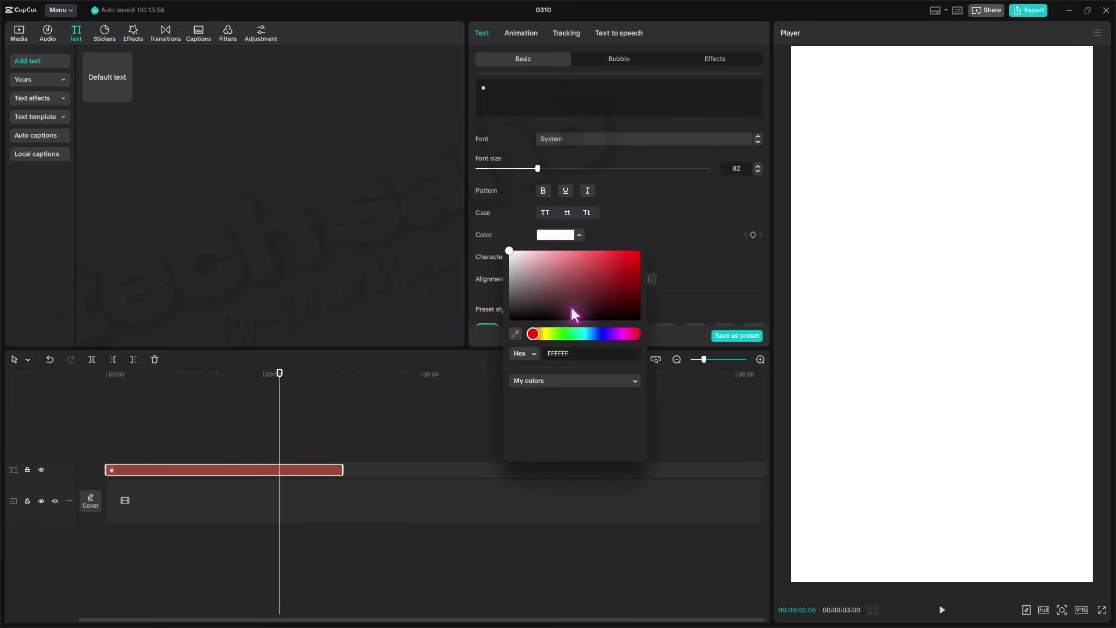
click(529, 256)
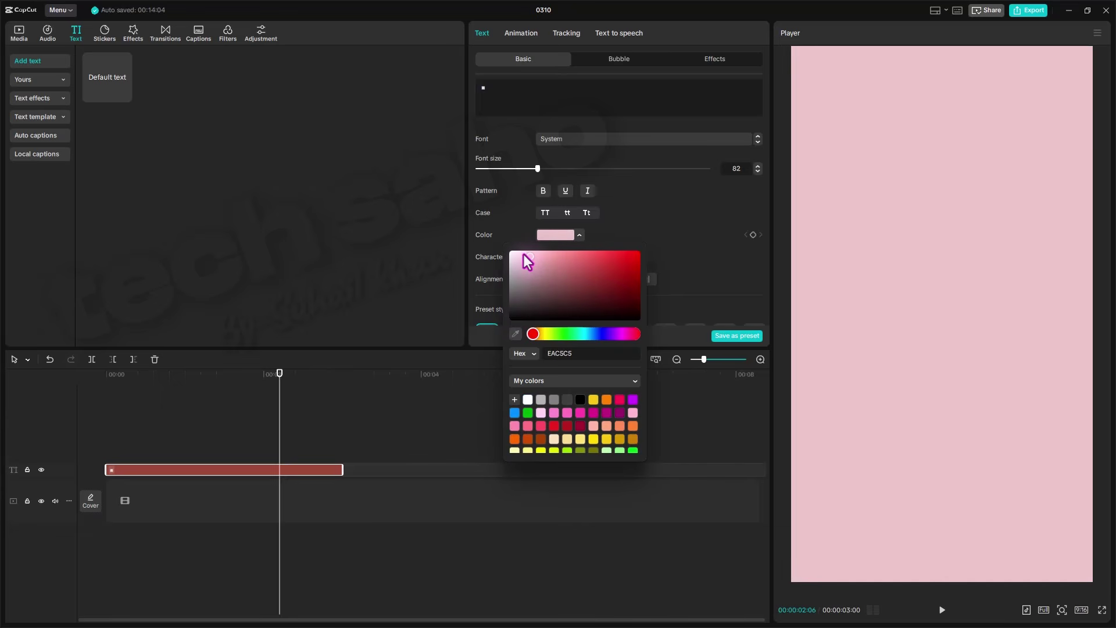
click(524, 253)
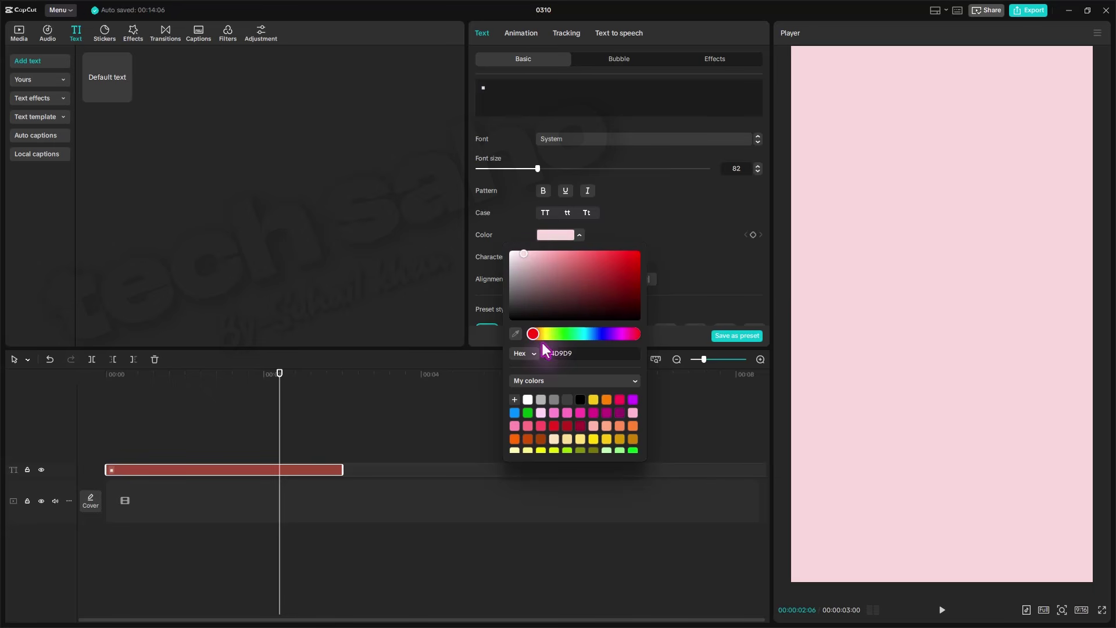
click(546, 337)
click(509, 274)
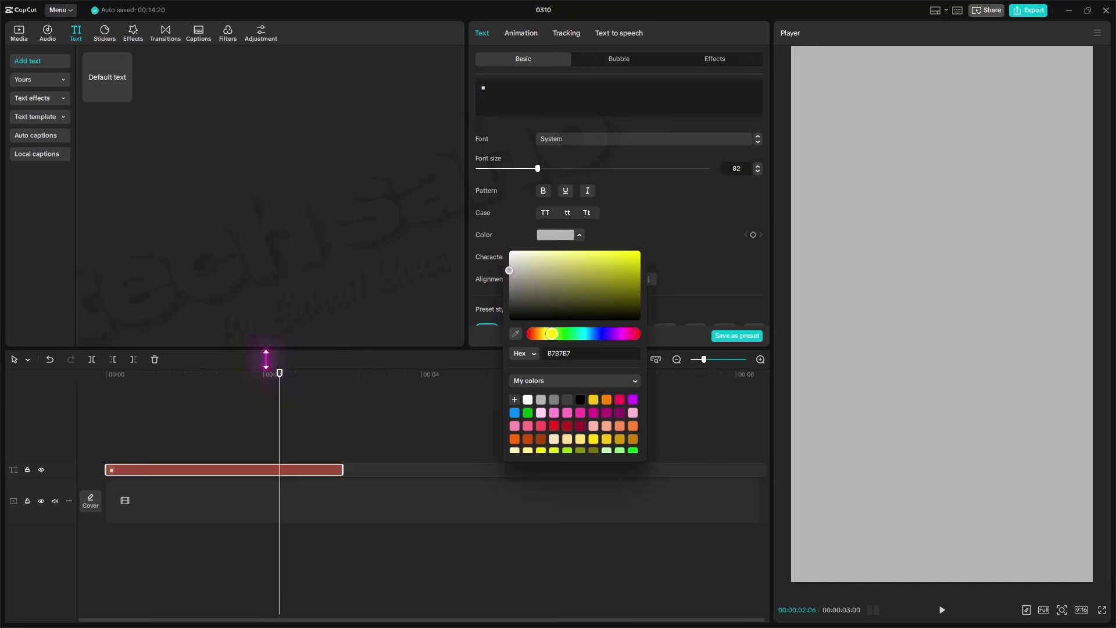
click(136, 454)
Turn the grey square text into a compound clip and move it down to the main track.
drag(213, 531, 147, 449)
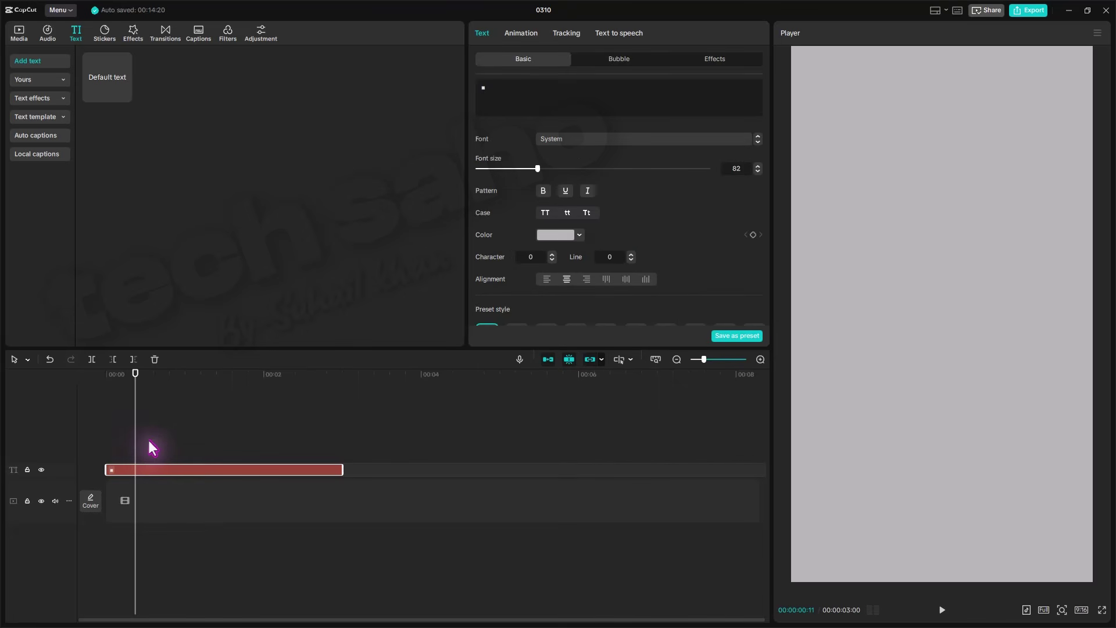
key(alt+g)
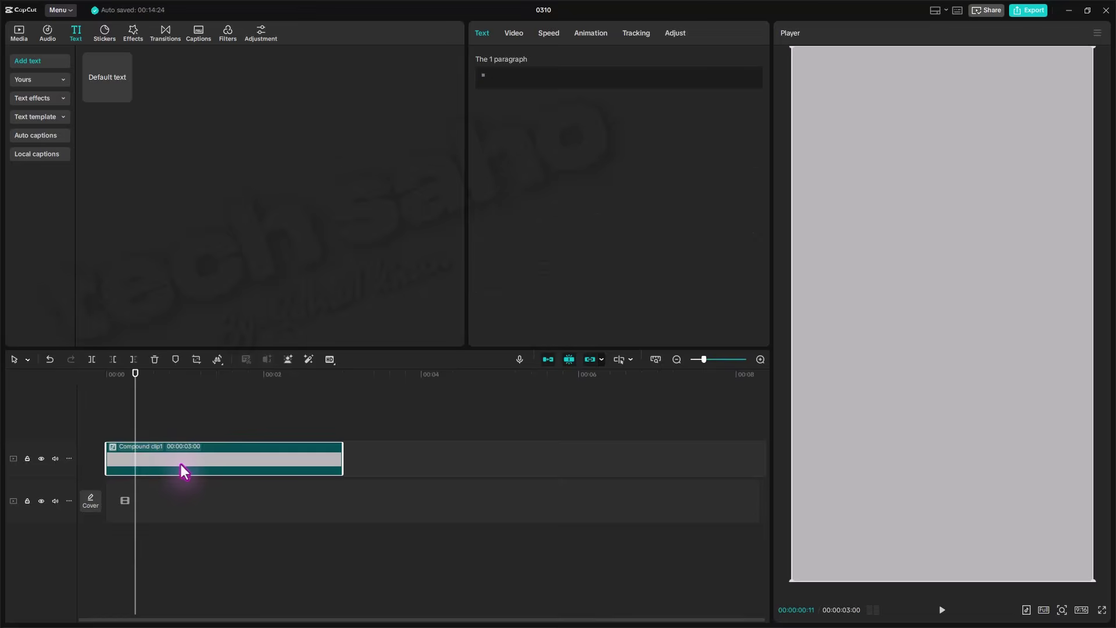
drag(180, 461, 176, 511)
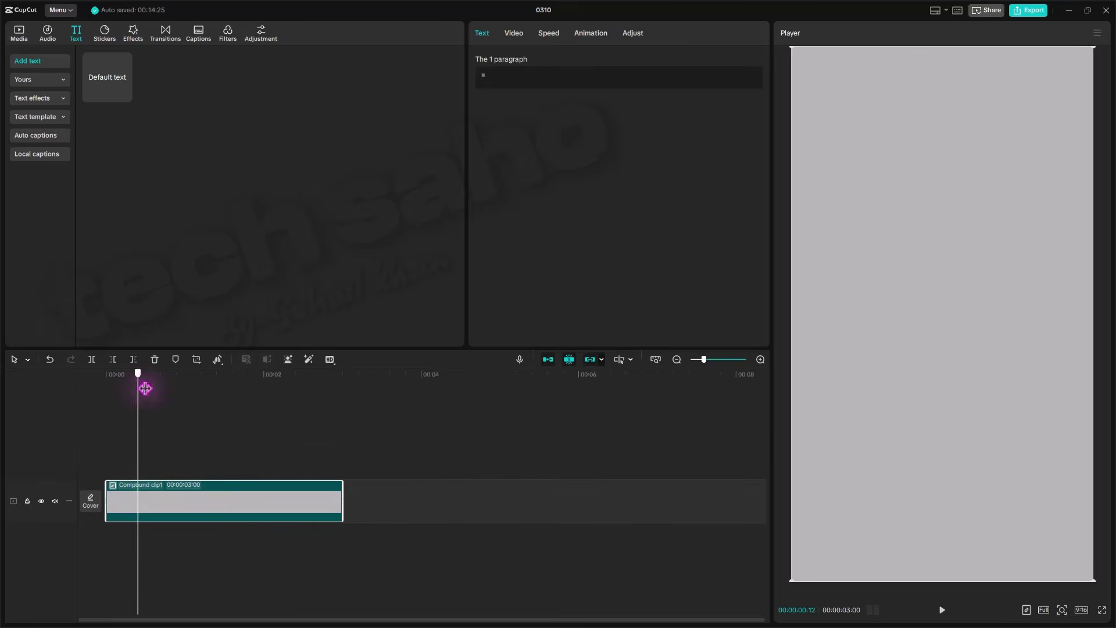
Place flower.png on a track above the compound clip at the timeline start and trim it to 3 seconds.
drag(142, 386, 106, 378)
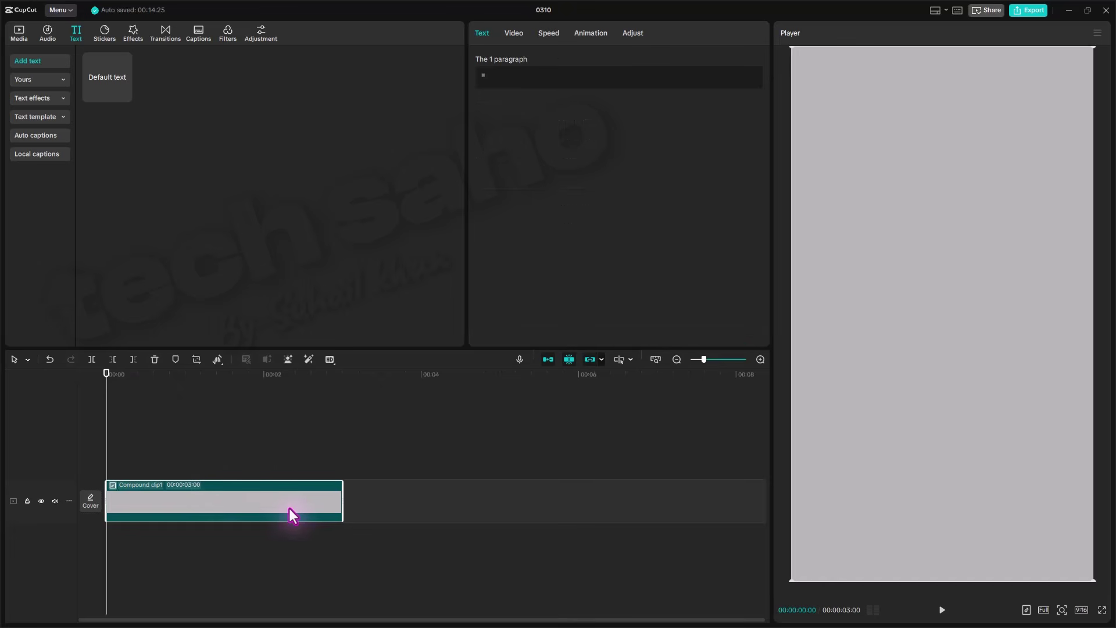
click(19, 34)
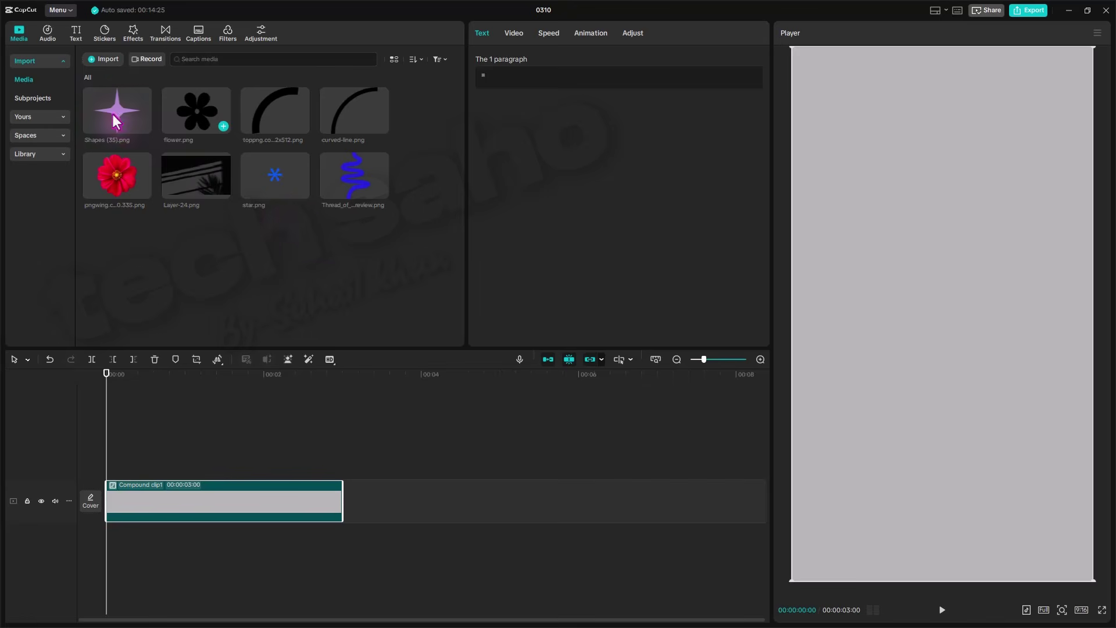
click(194, 111)
drag(194, 111, 112, 462)
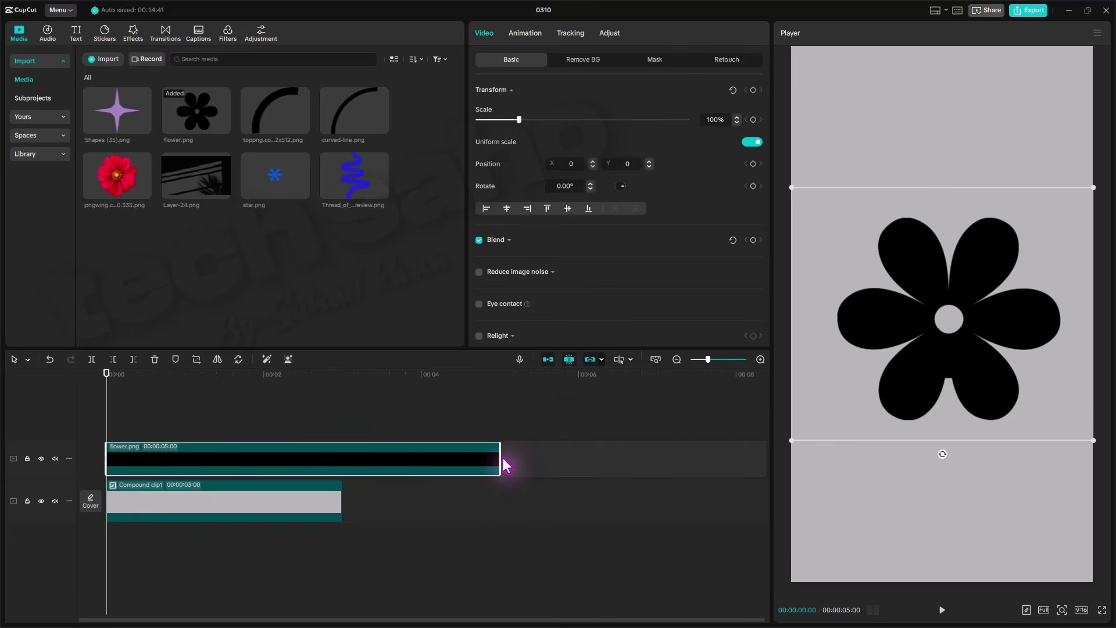
drag(501, 465, 343, 460)
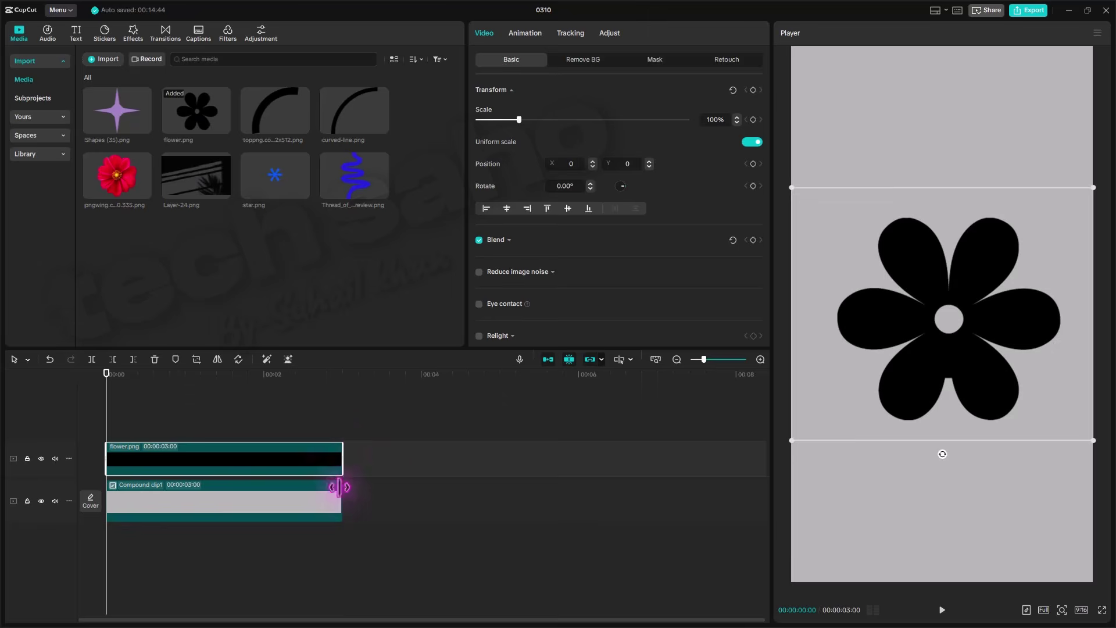
Open the compound clip and extend the square text clip inside it to about 6 seconds 12 frames.
click(331, 491)
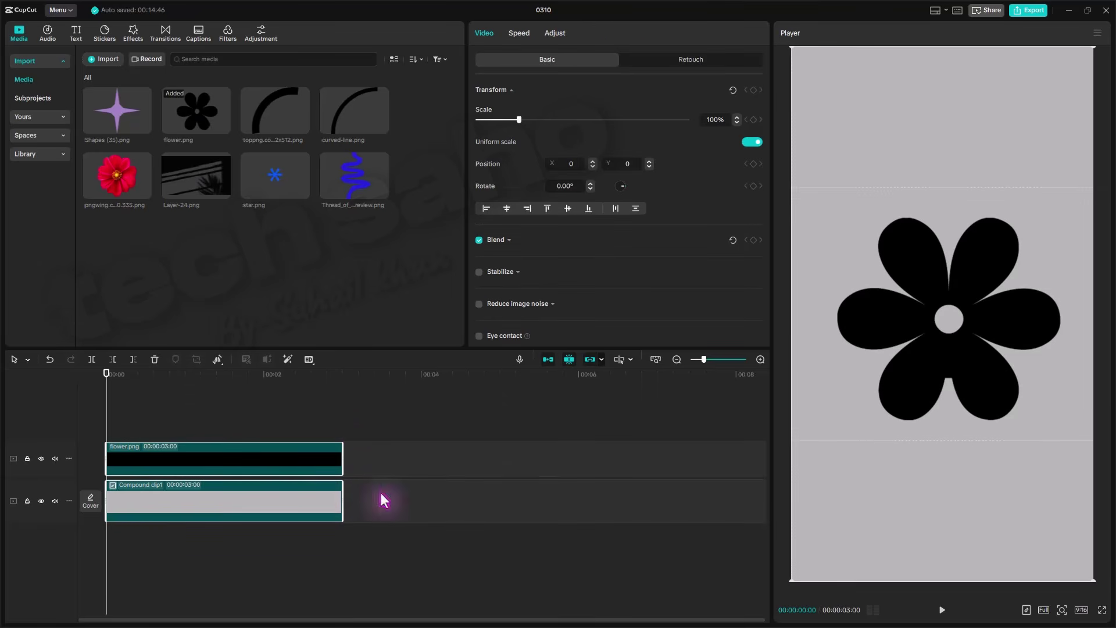
double_click(299, 503)
click(298, 468)
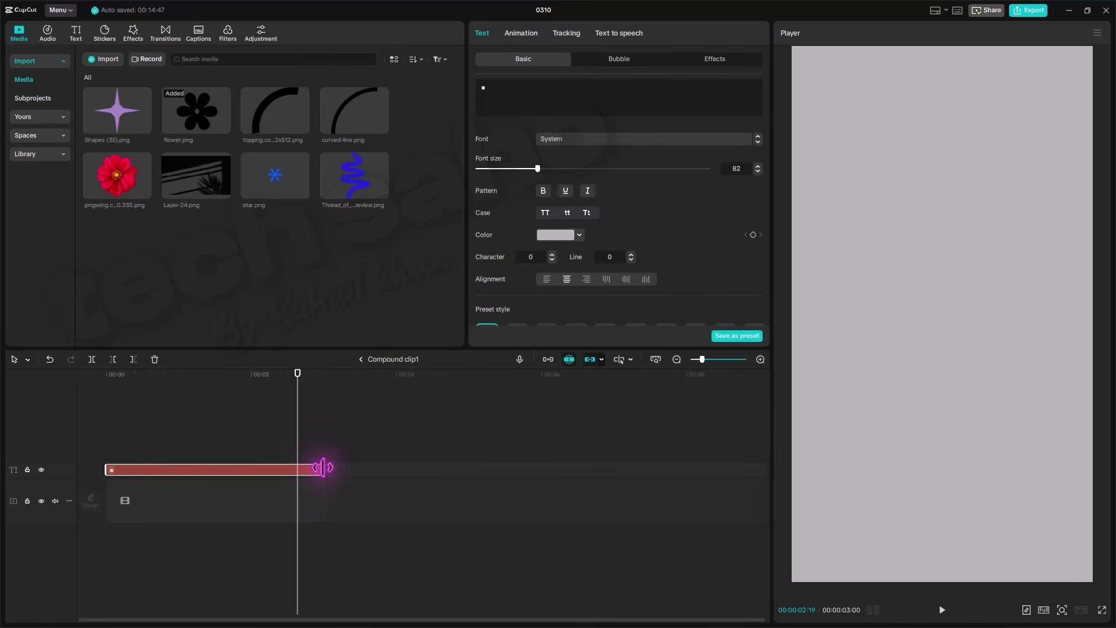
drag(323, 467, 572, 468)
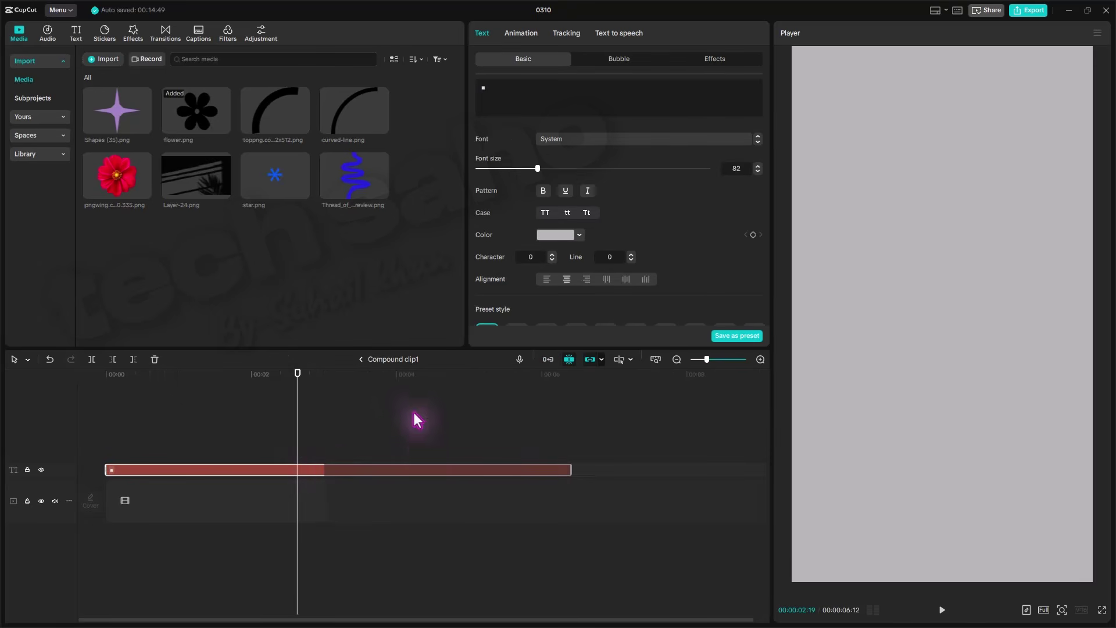
Return to the main timeline and extend the compound clip and the flower clip to 6 seconds 12 frames.
click(361, 359)
drag(343, 501, 691, 514)
click(346, 466)
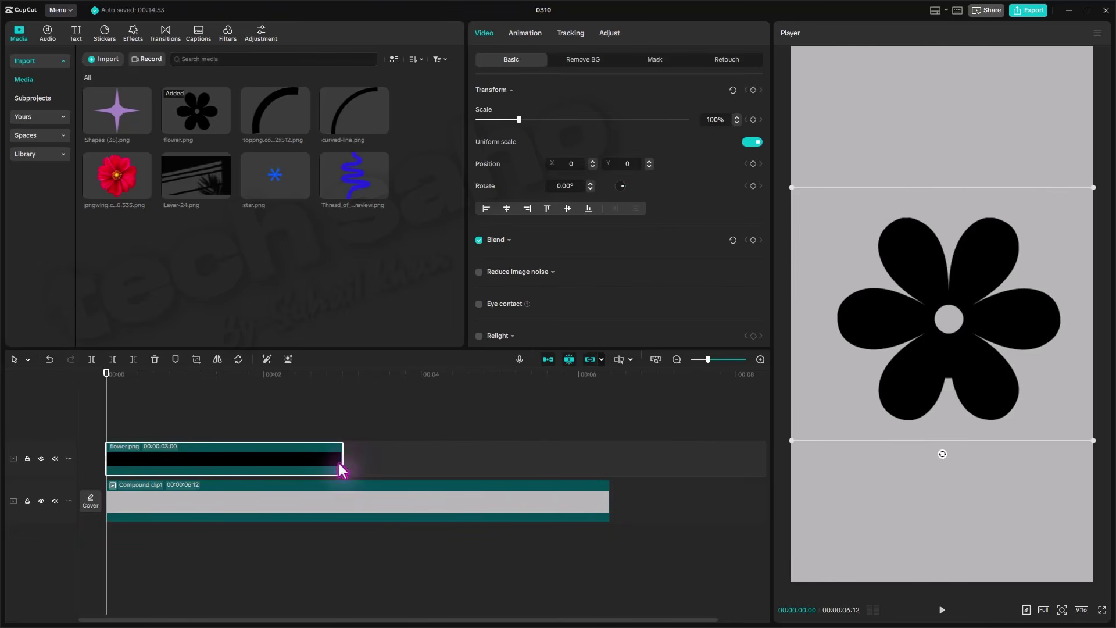
drag(341, 470, 606, 473)
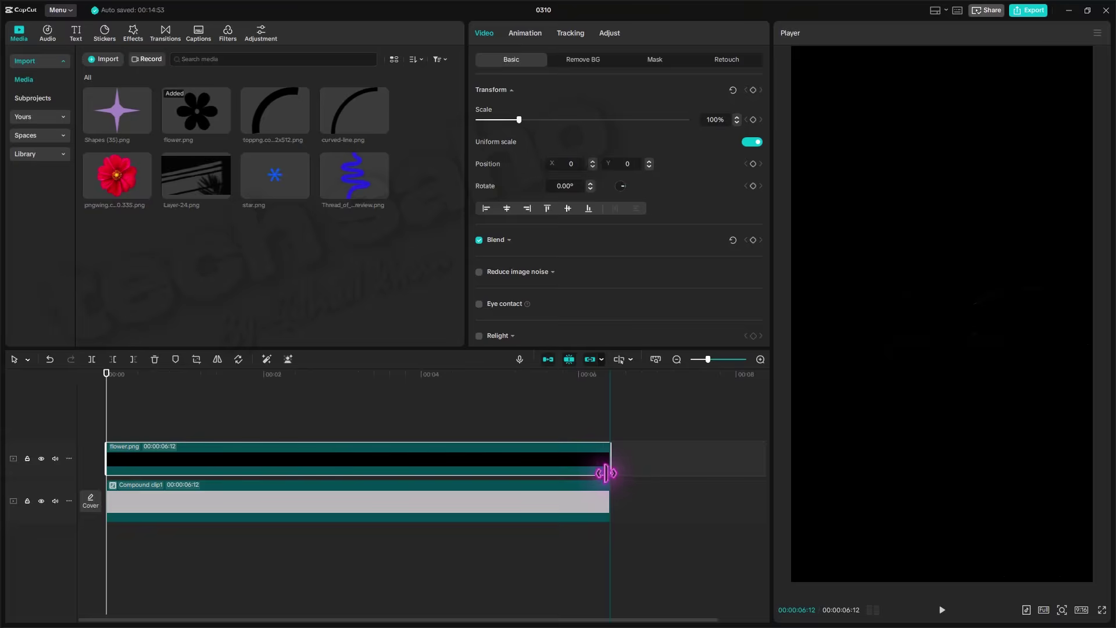
Move the flower into the upper-left corner of the frame, at about X -1138, Y 1970.
drag(436, 419, 553, 563)
click(824, 109)
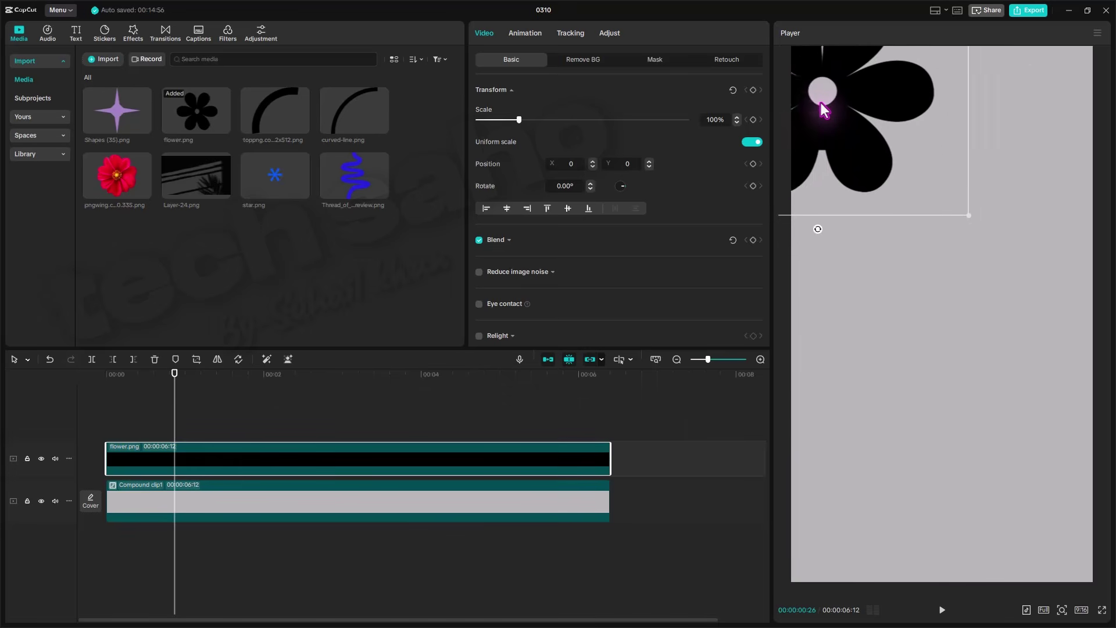
drag(822, 105, 789, 56)
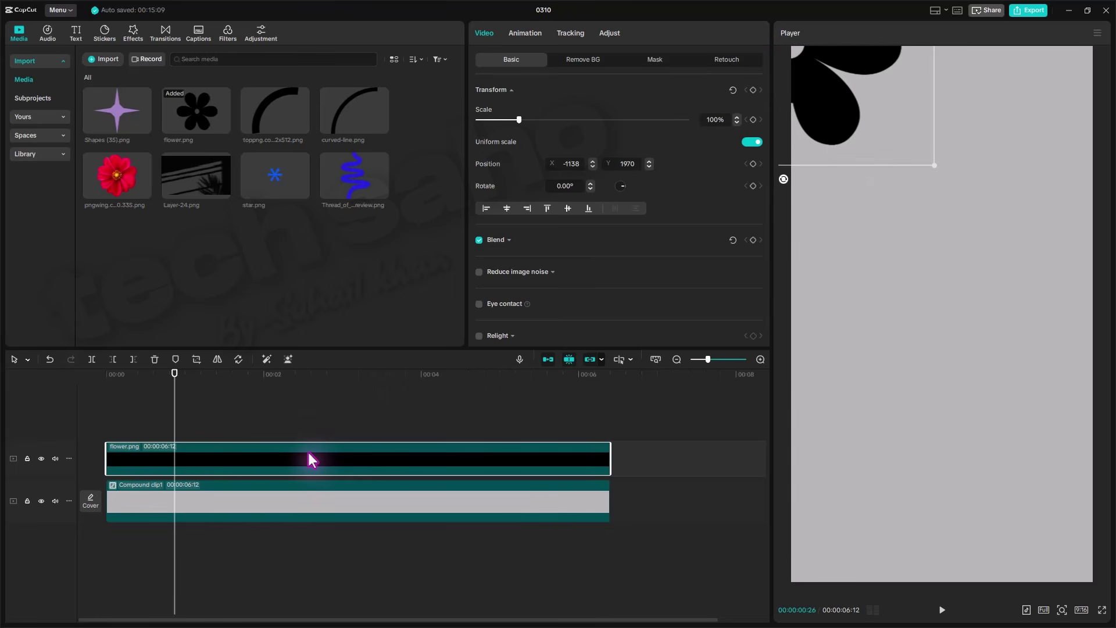
Duplicate the flower clip on a new track from the timeline start and move the copy to the frame's lower-right corner, about X 1026, Y -1891.
key(ctrl+v)
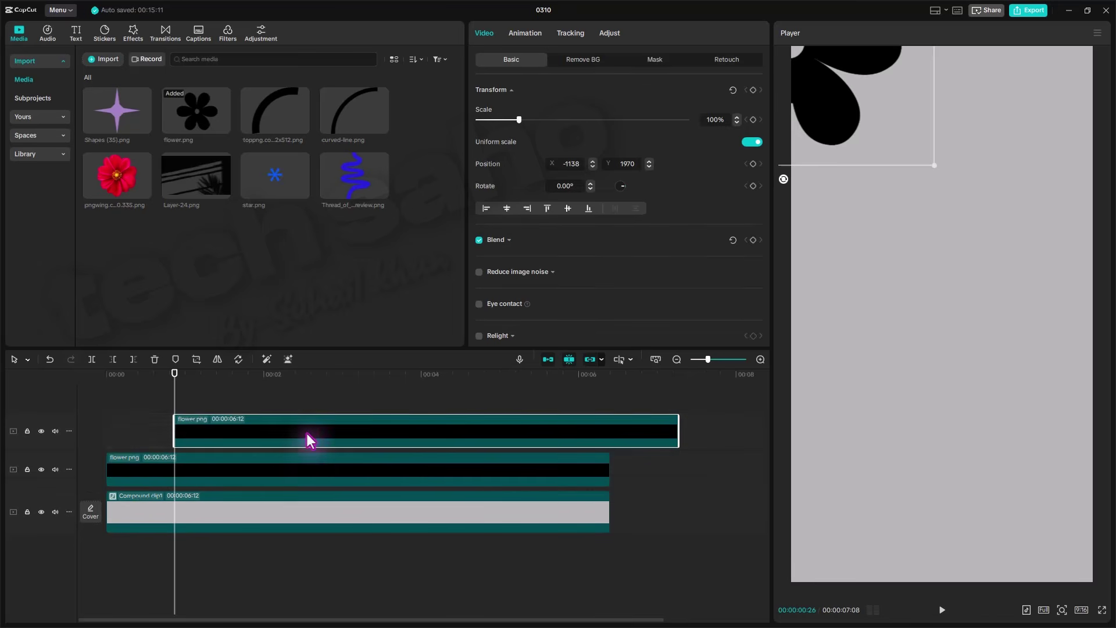
drag(306, 434, 212, 437)
drag(839, 96, 1096, 535)
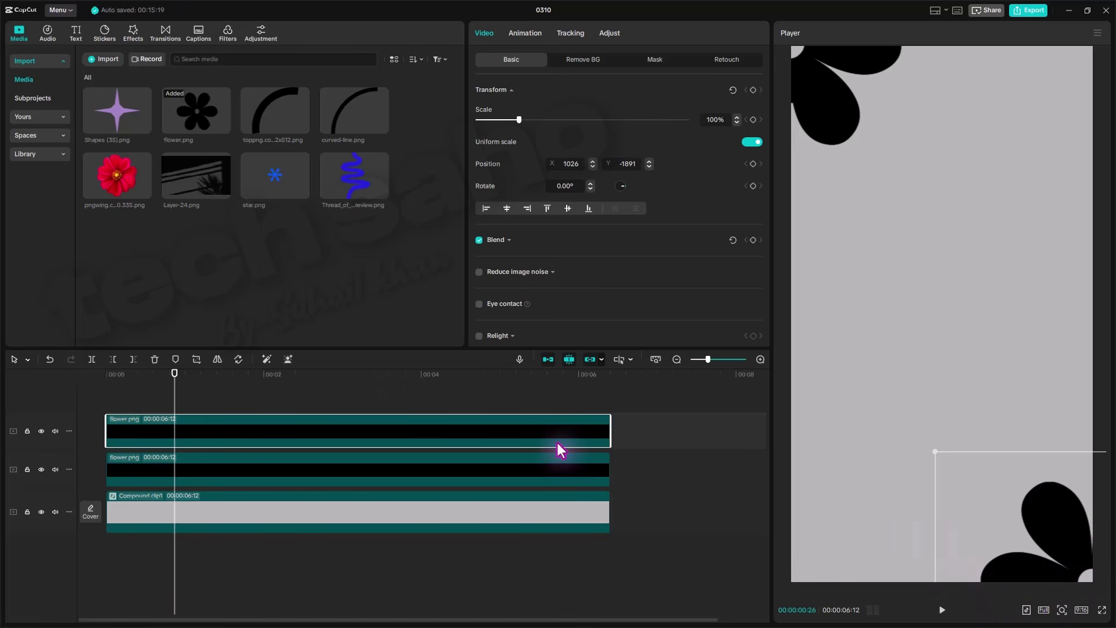
Keyframe the upper-left flower's rotation from 0° at 00:00:00:11 to about 358.4° at 00:00:02:21.
click(301, 388)
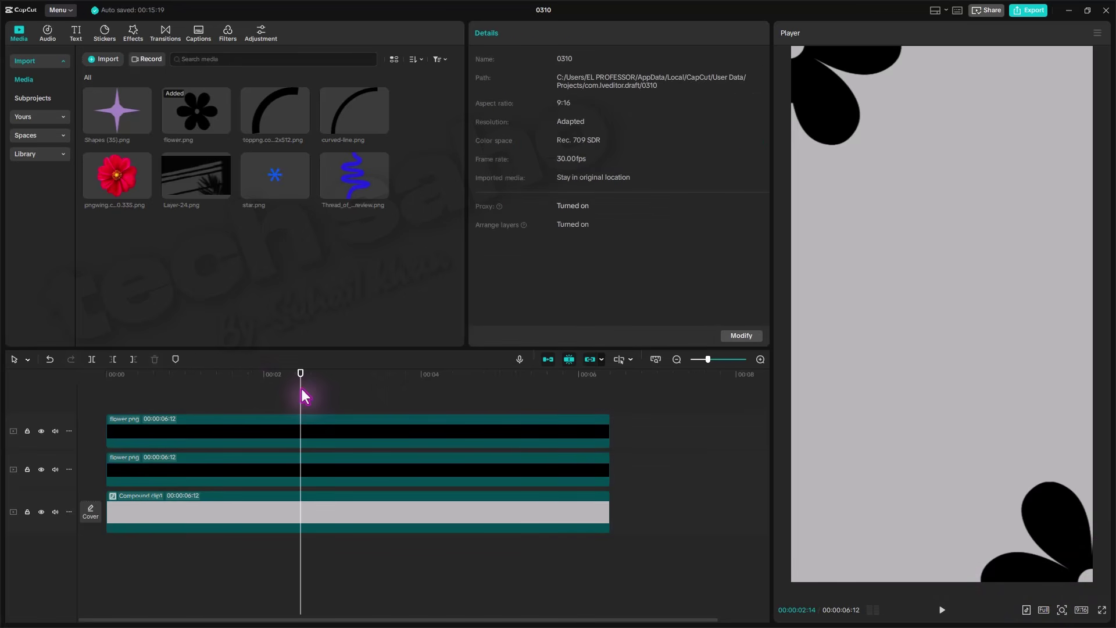
click(123, 378)
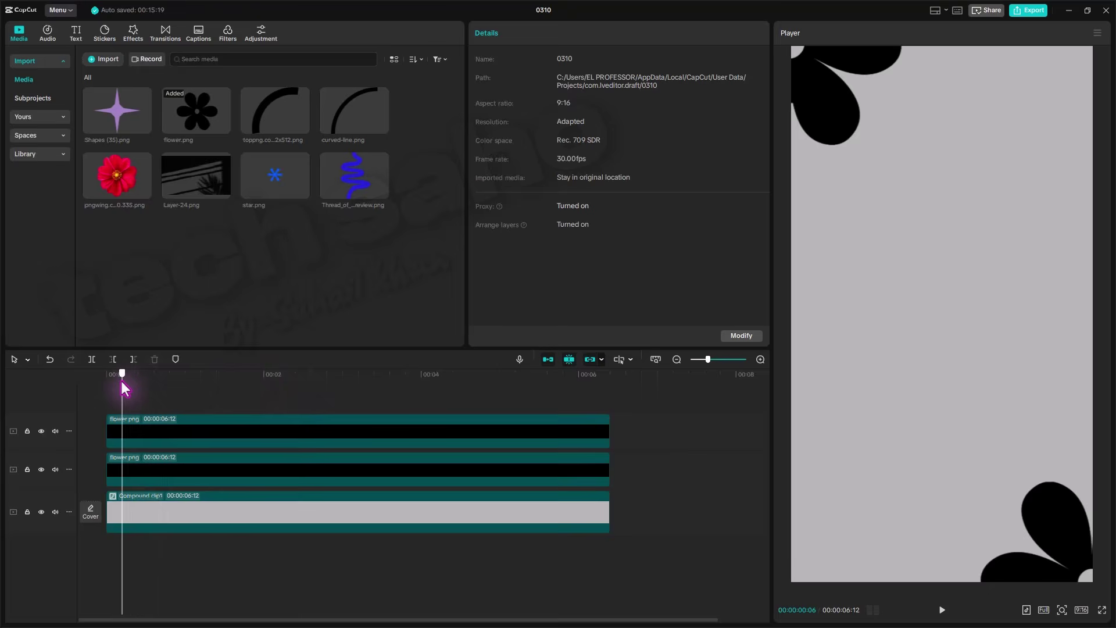
click(174, 473)
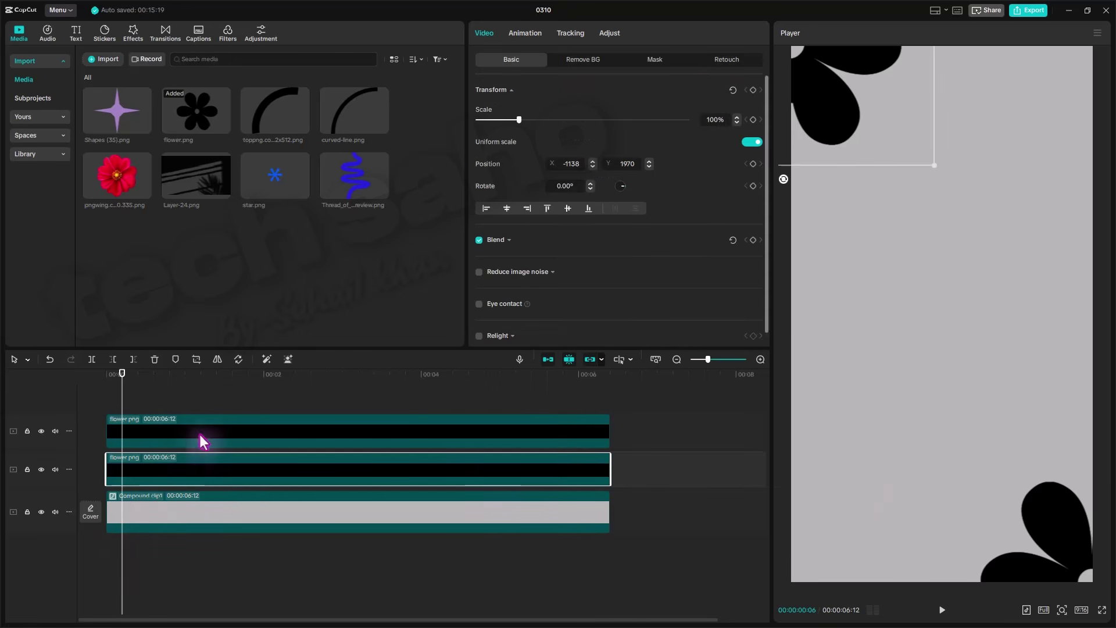
drag(121, 379, 134, 398)
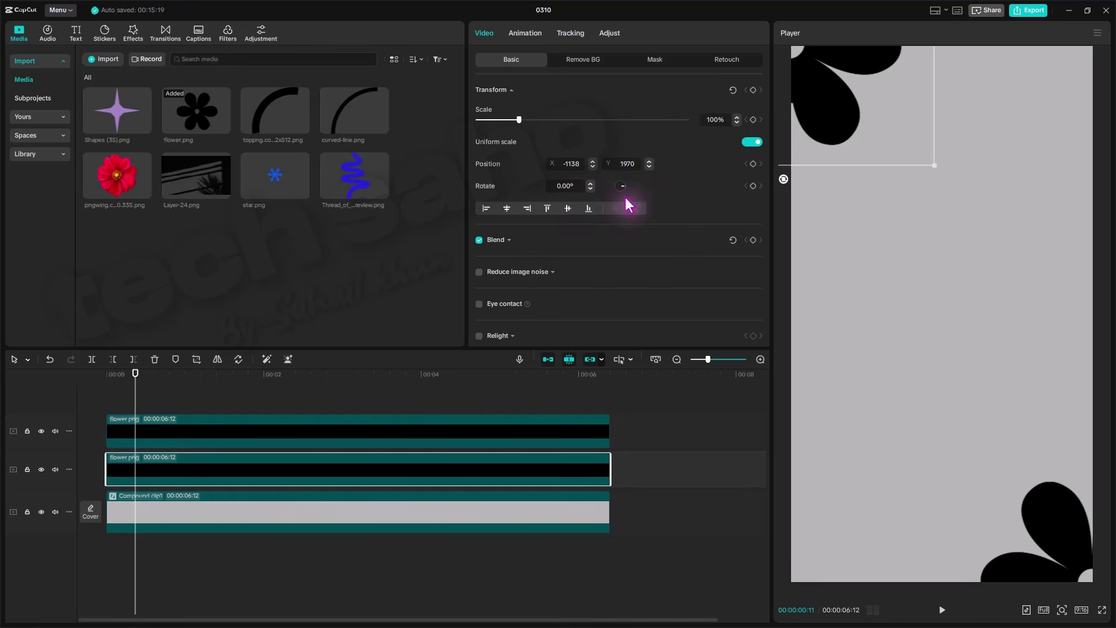
click(753, 186)
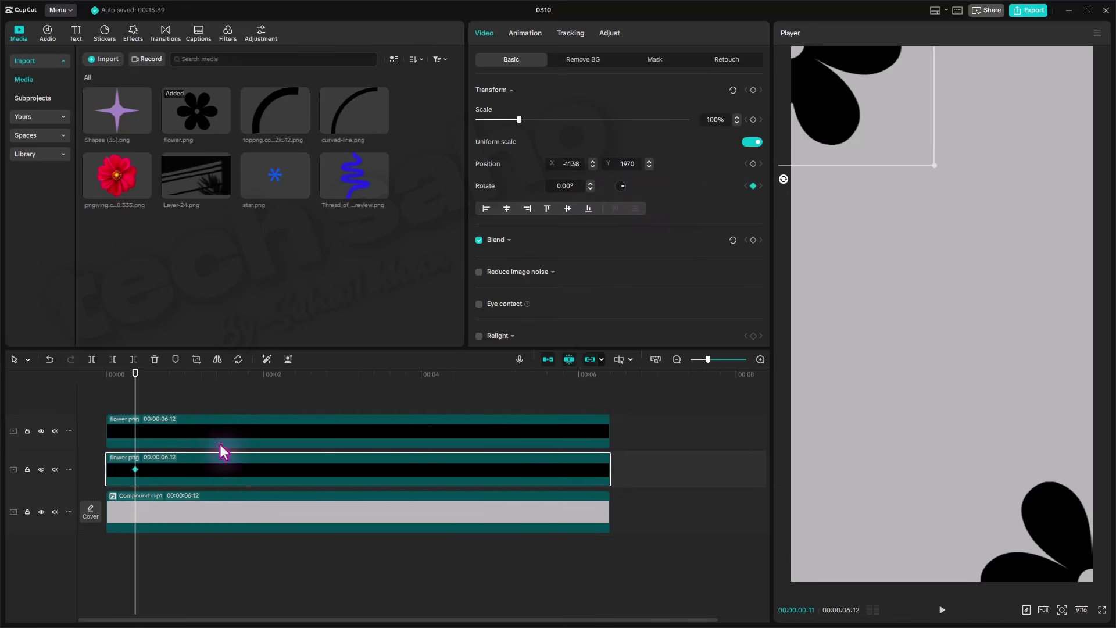
drag(137, 391, 318, 393)
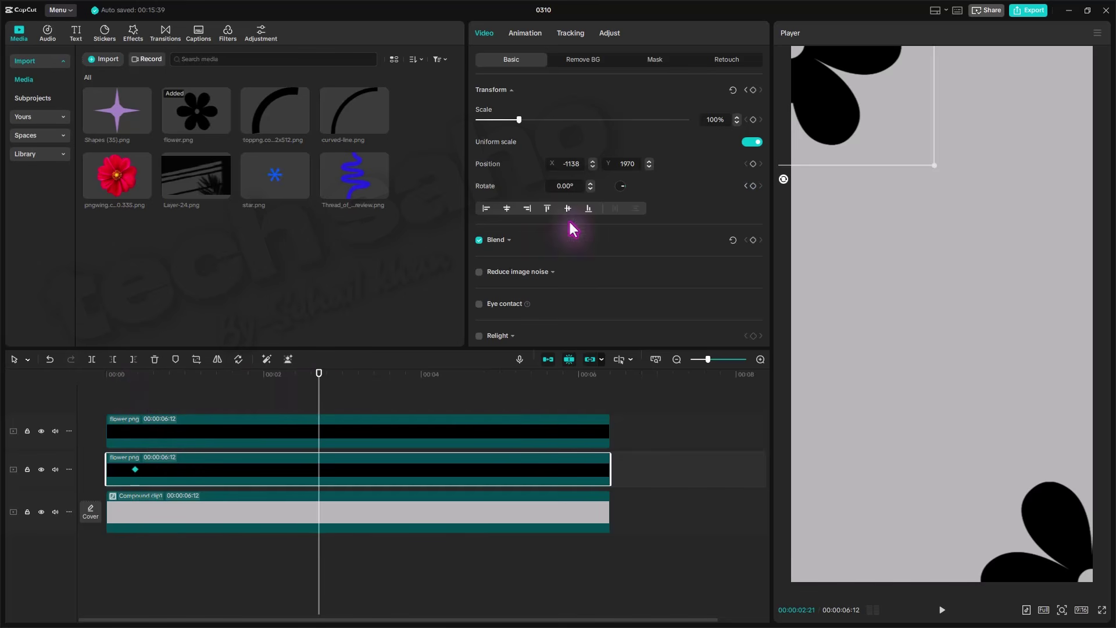
drag(624, 193, 622, 169)
Preview the upper-left flower's rotation and apply the Cubic Out preset curve to its keyframes.
click(99, 394)
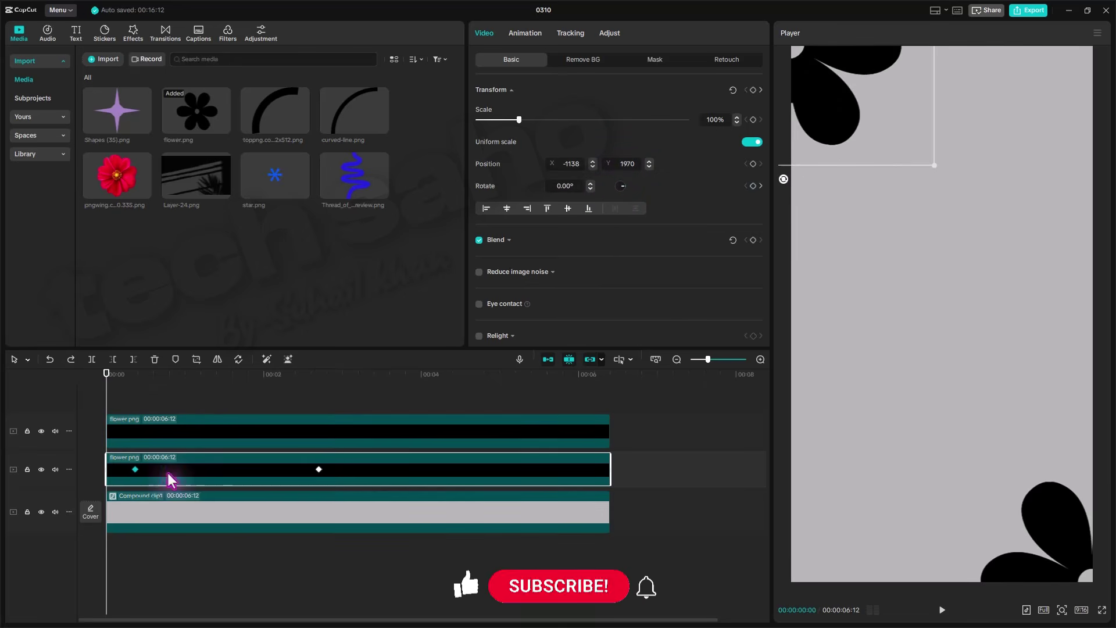
drag(106, 377, 170, 427)
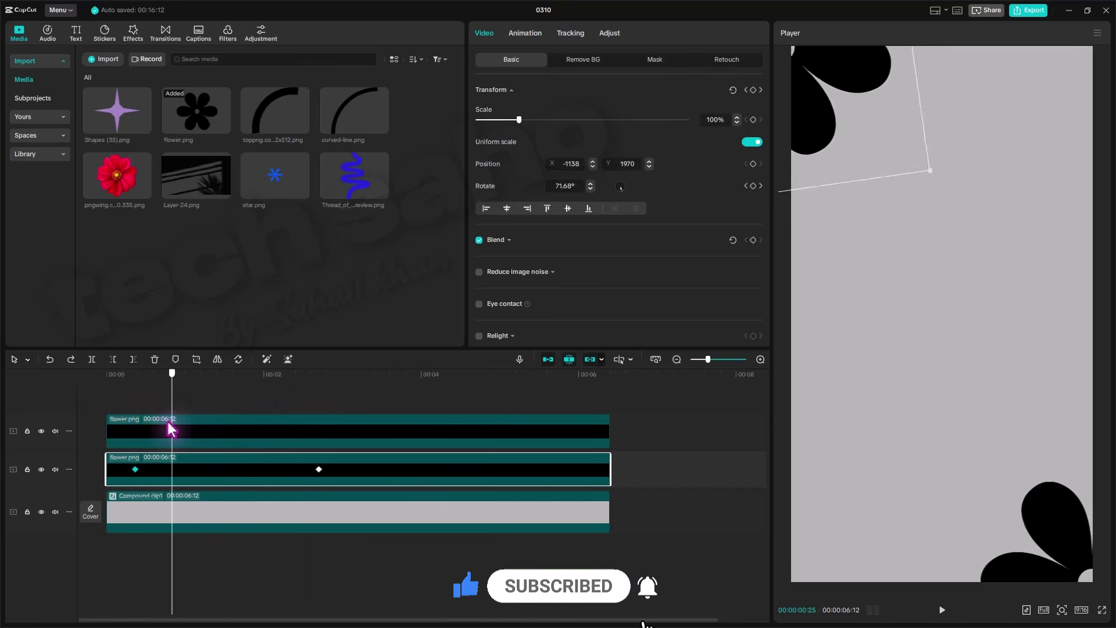
right_click(318, 471)
click(356, 535)
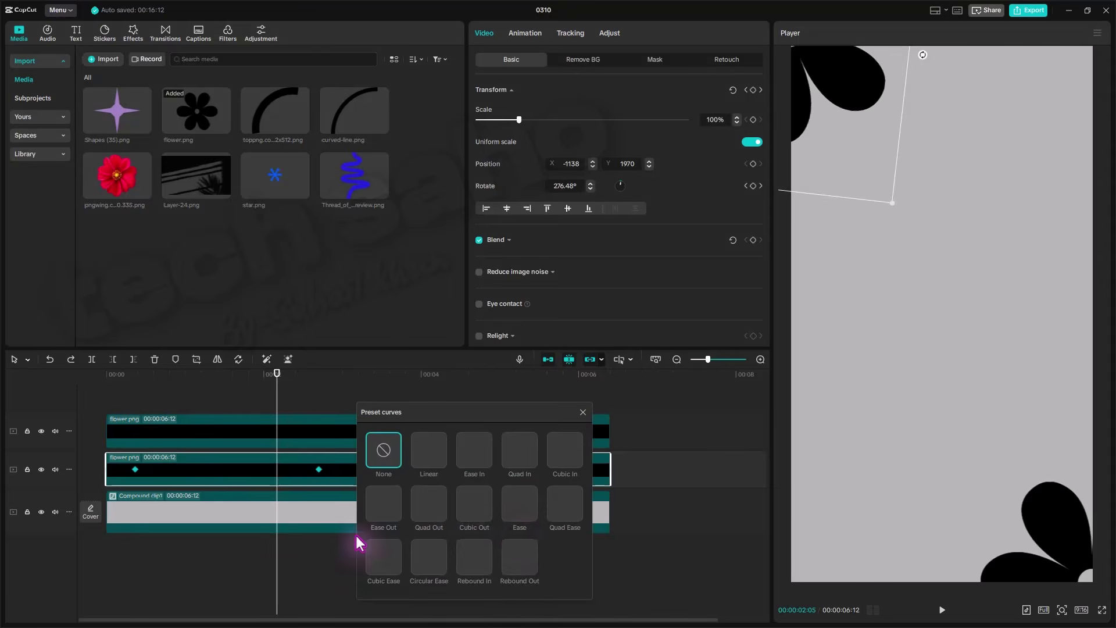
click(465, 511)
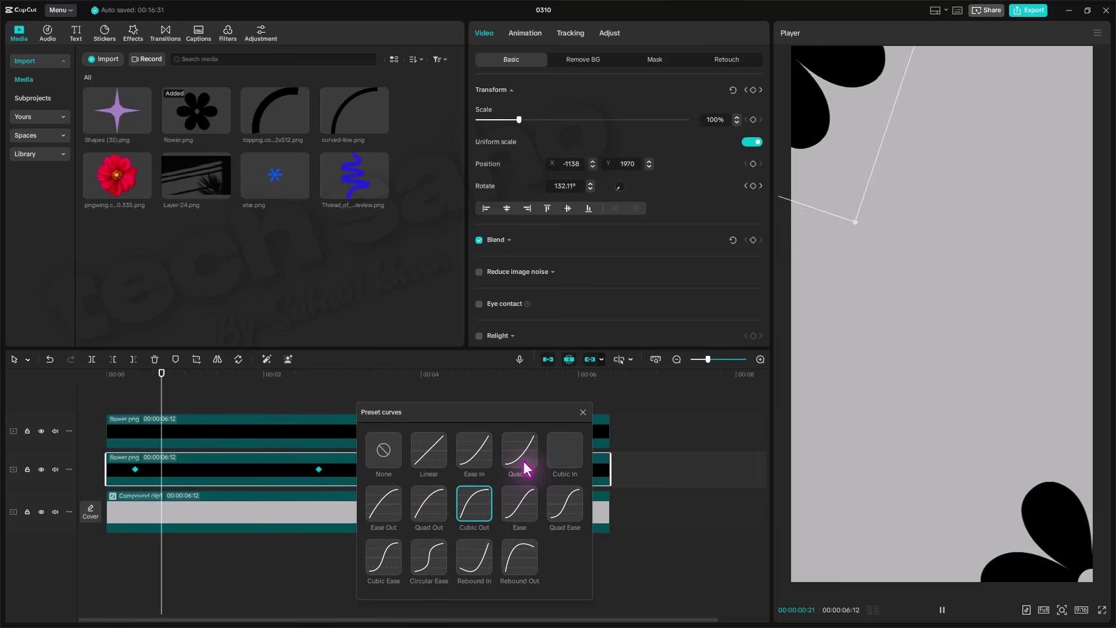
click(584, 412)
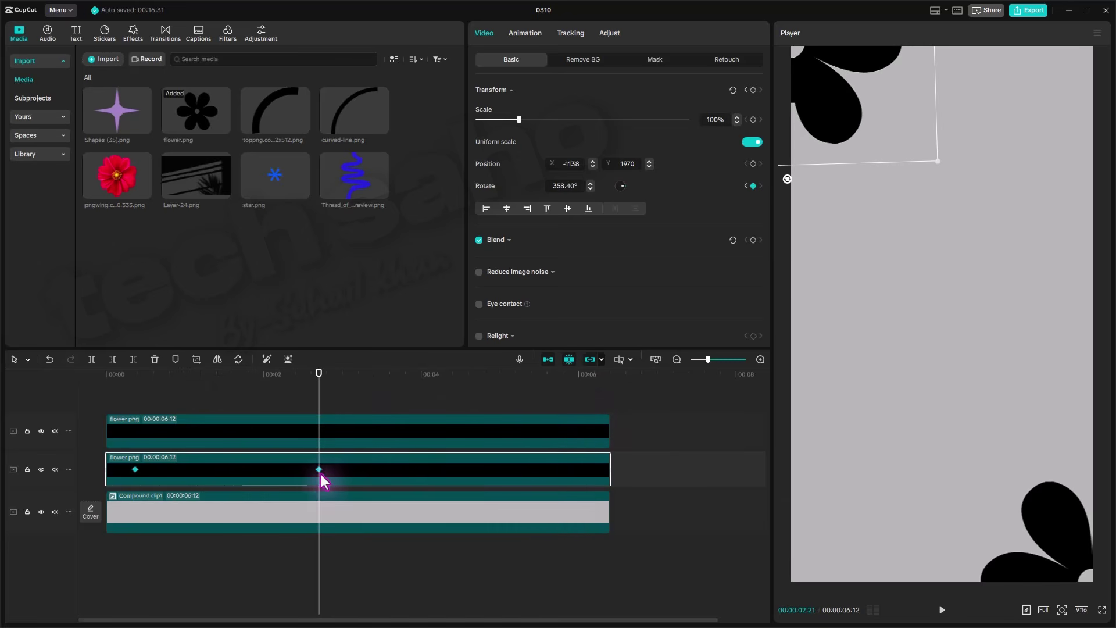
Move the upper-left flower's end keyframe to about 00:00:05:15 and copy both rotation keyframes to the other flower clip from 00:00:00:21.
drag(319, 471, 541, 487)
click(135, 469)
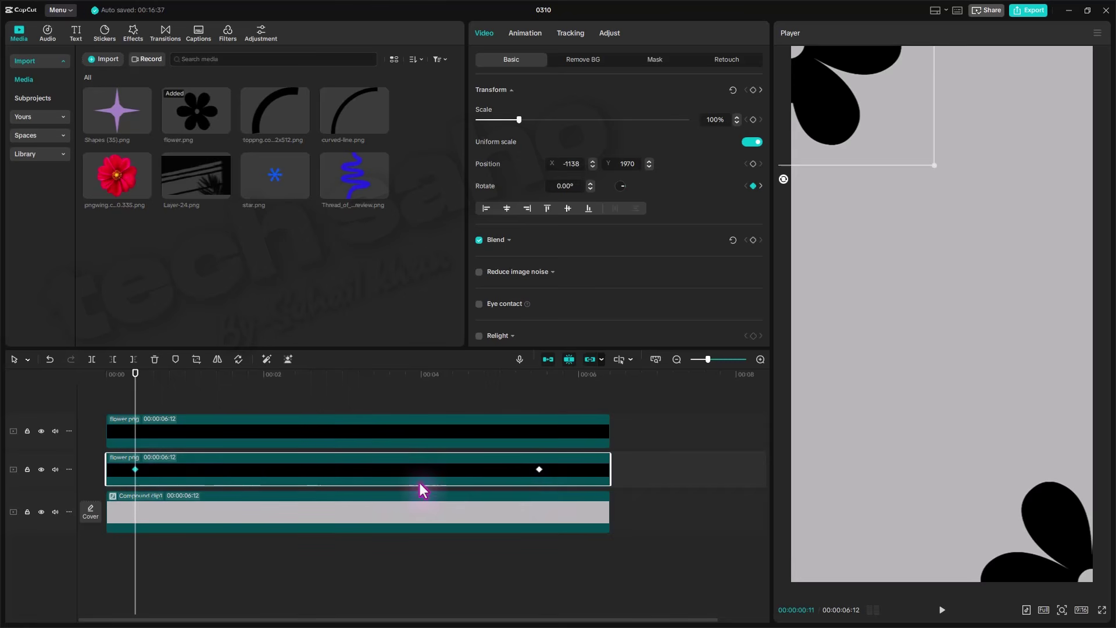
click(538, 470)
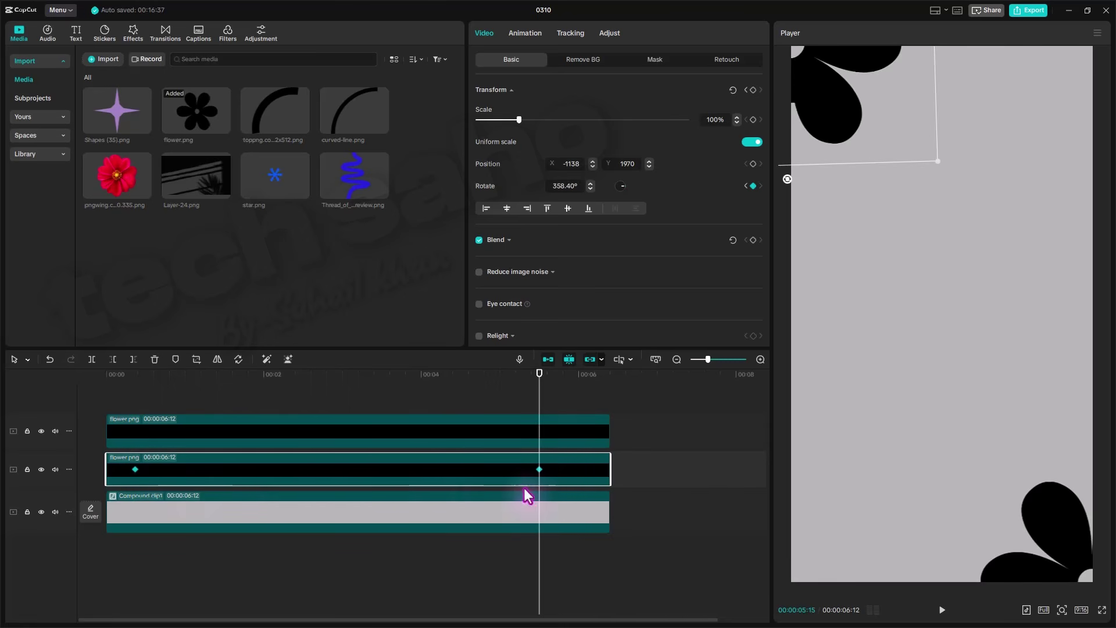
click(162, 379)
click(180, 434)
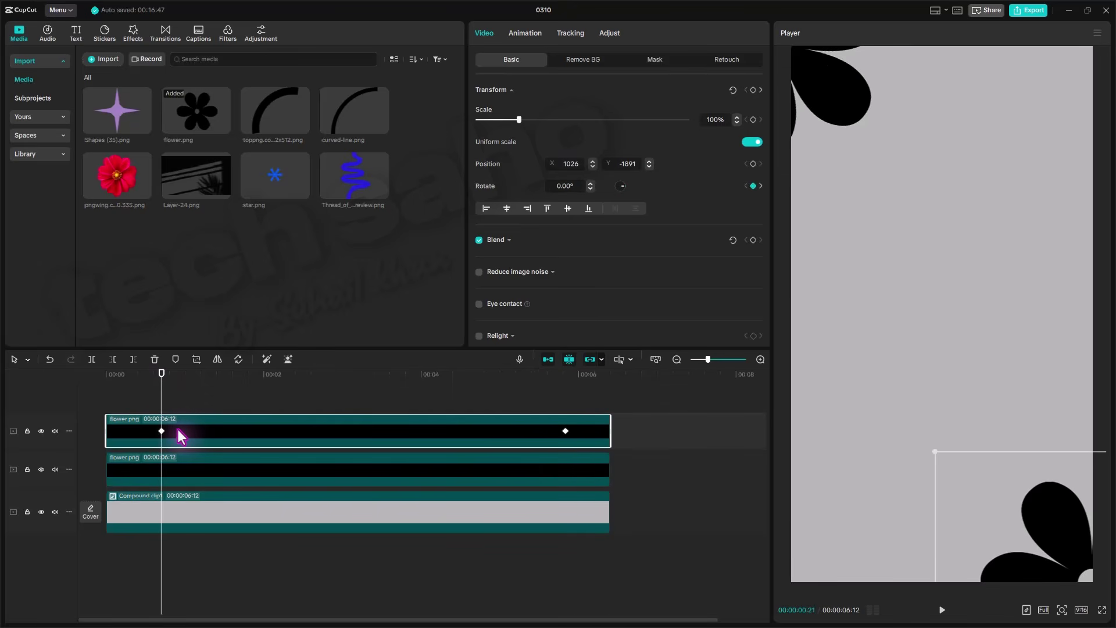
Move the rotation keyframes of both flower clips to the clips' start and end and play the animation.
drag(161, 430, 96, 433)
click(107, 469)
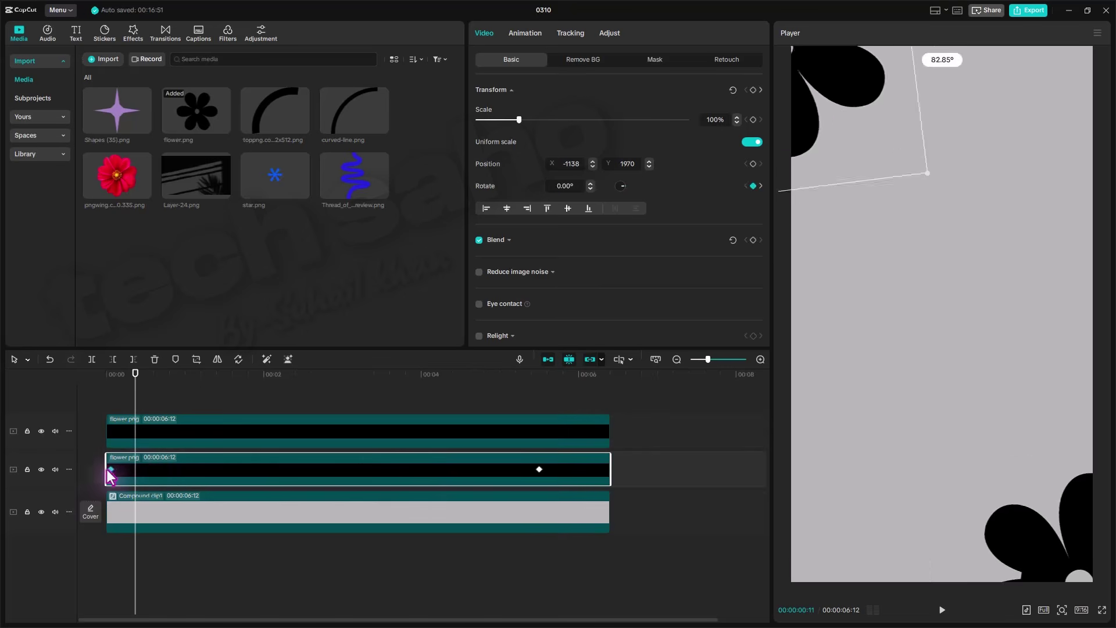
drag(539, 469, 615, 475)
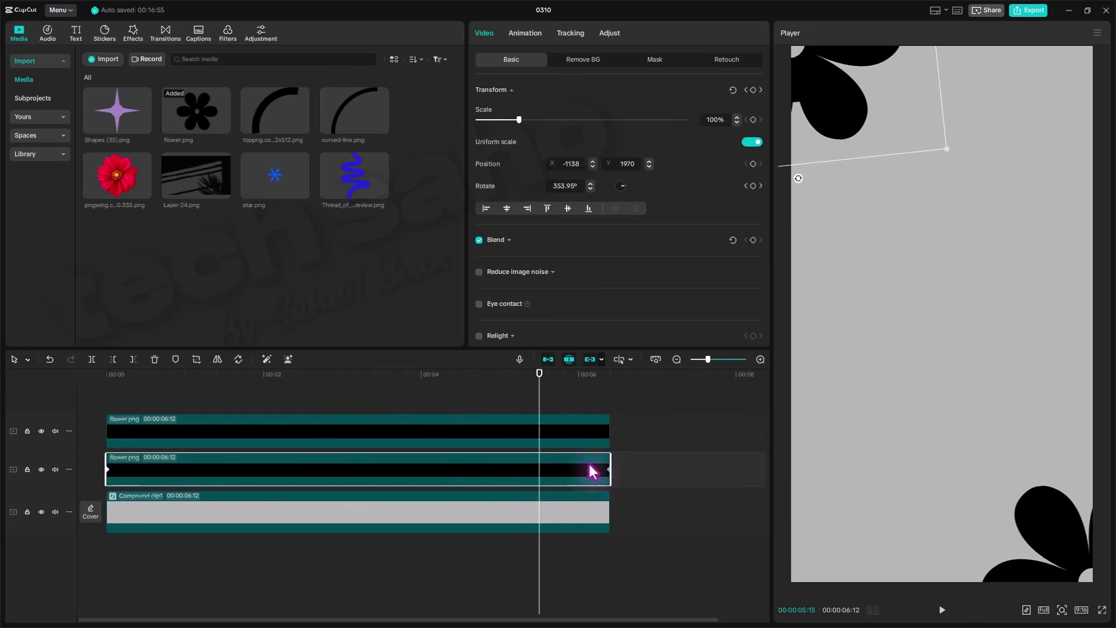
drag(538, 374, 76, 391)
key(space)
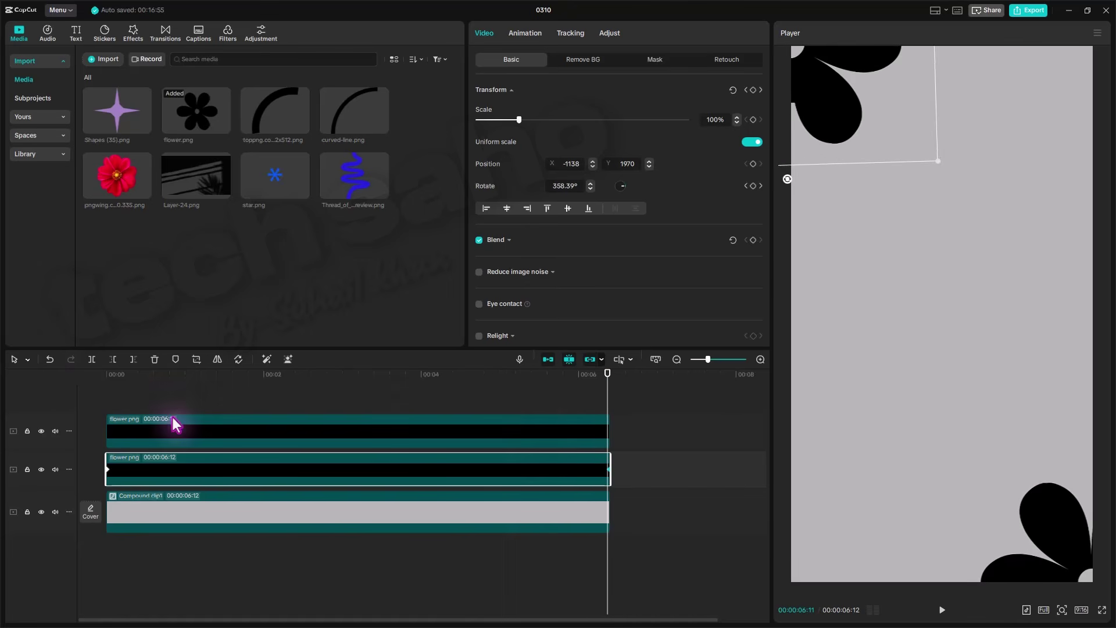
Apply the Linear preset curve to the upper-left flower's rotation keyframes.
click(541, 429)
click(602, 465)
right_click(608, 470)
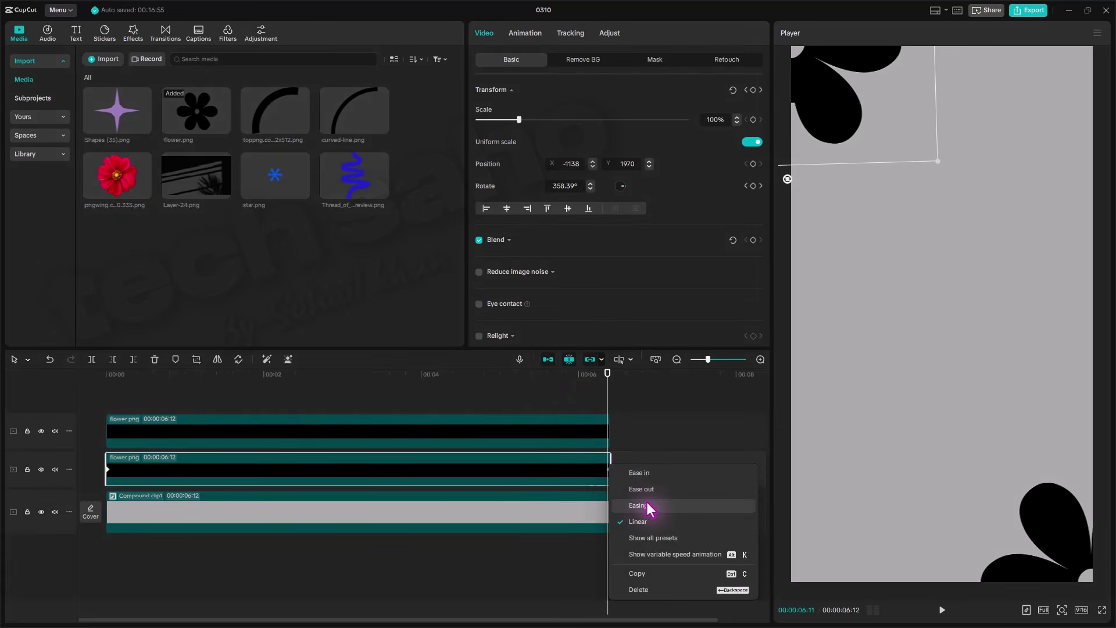
click(654, 537)
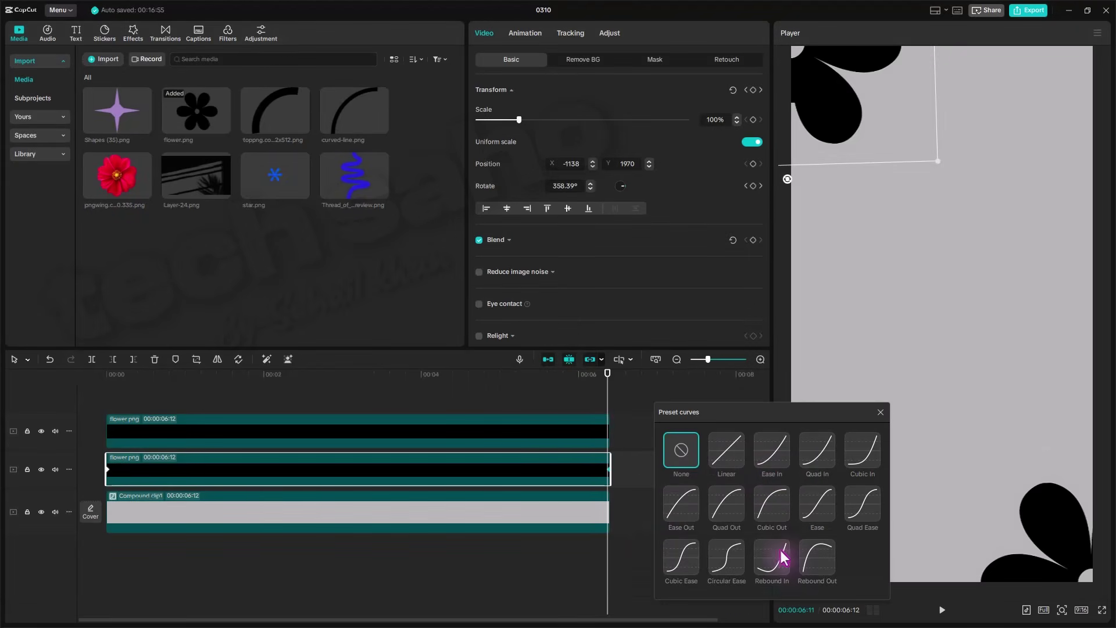
click(723, 451)
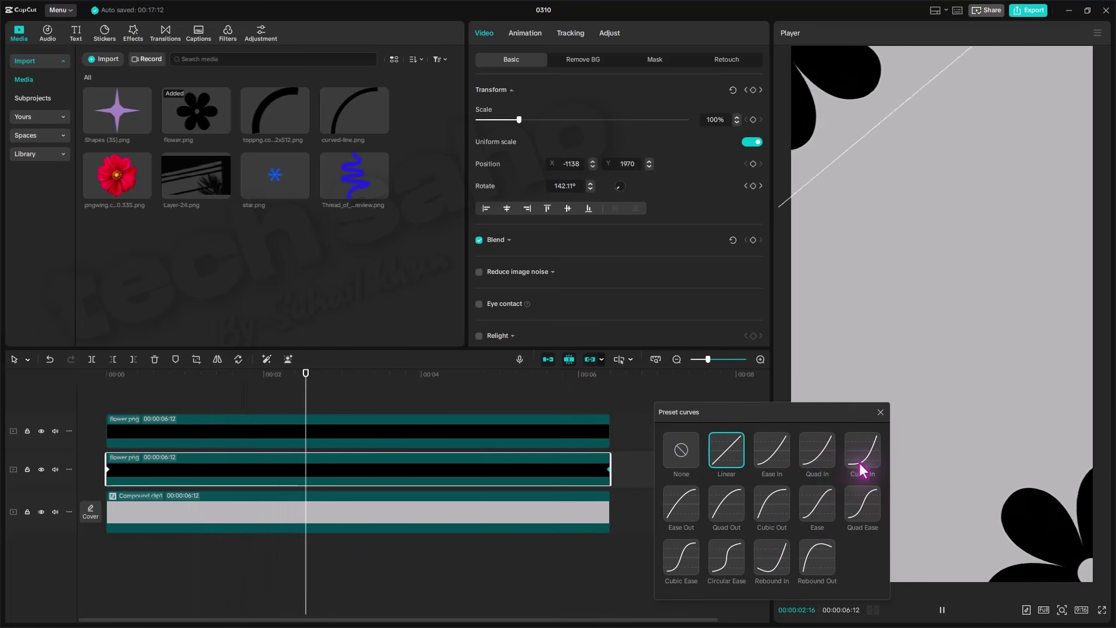
click(881, 413)
Apply the Linear preset curve to the lower-right flower's rotation keyframes.
click(598, 436)
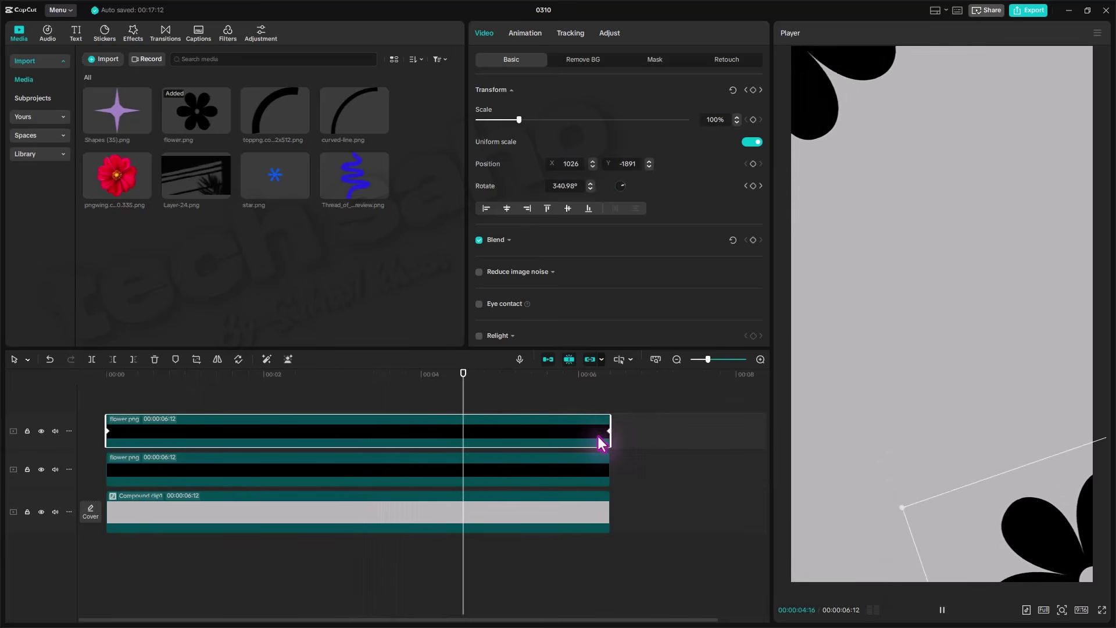
right_click(608, 433)
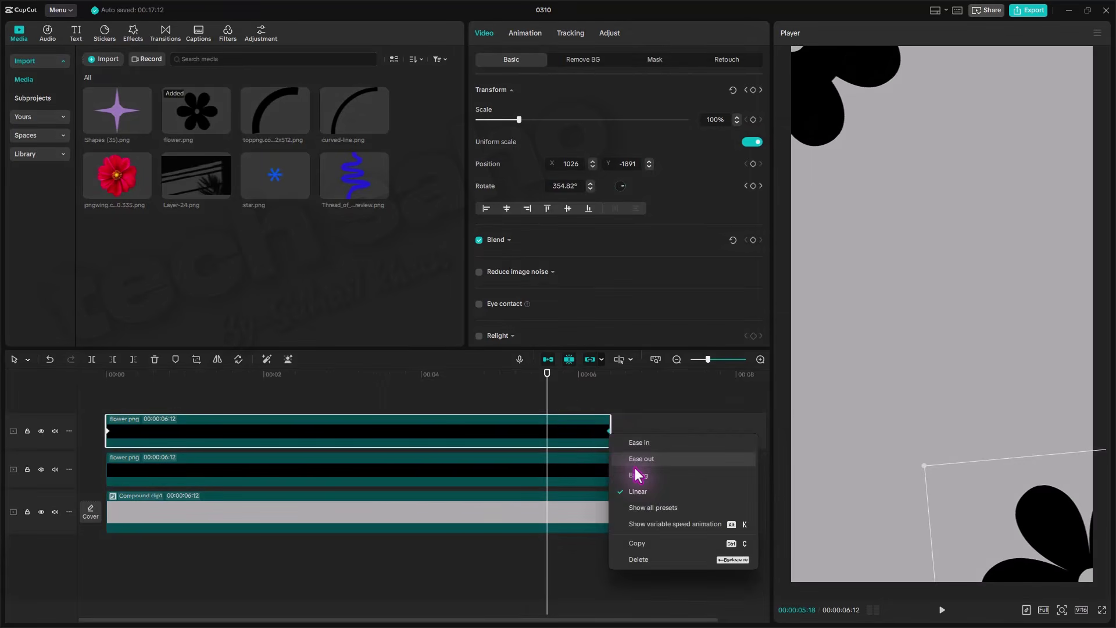
click(647, 507)
click(716, 458)
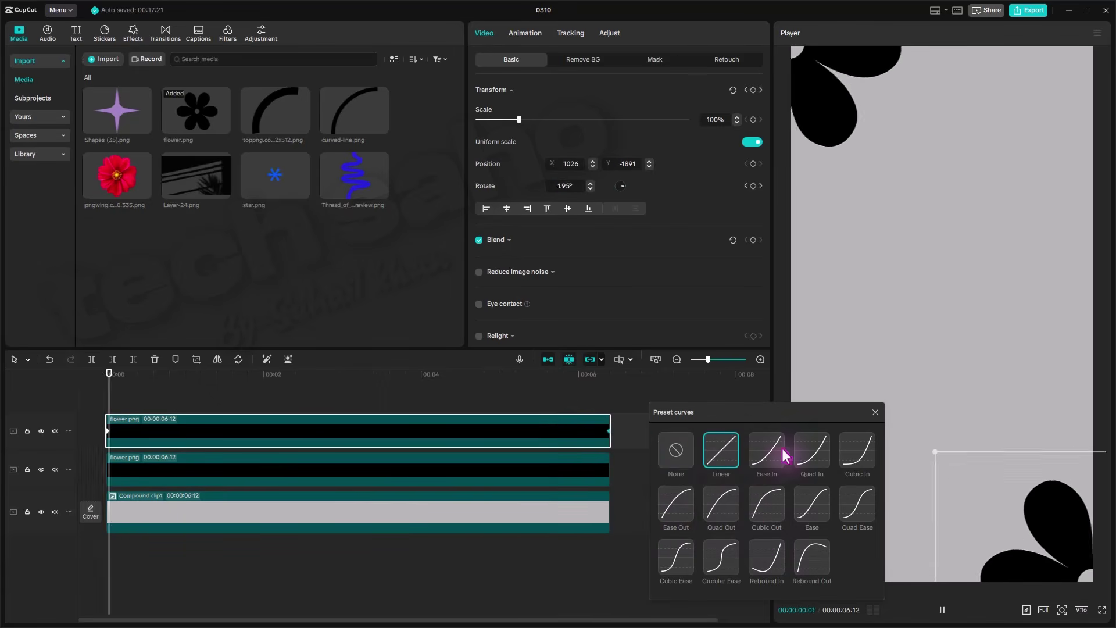
click(876, 412)
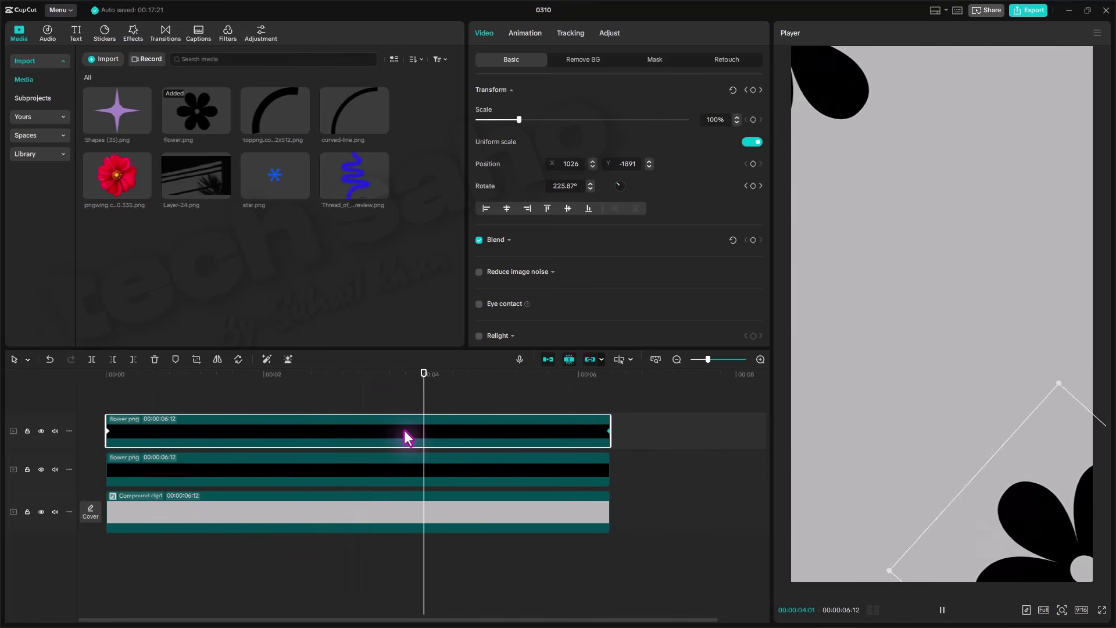
Nudge the lower-right flower to about X 999, Y -1849 and the upper-left flower to about X -1090, Y 1945, then play the animation.
click(248, 374)
drag(209, 386, 105, 444)
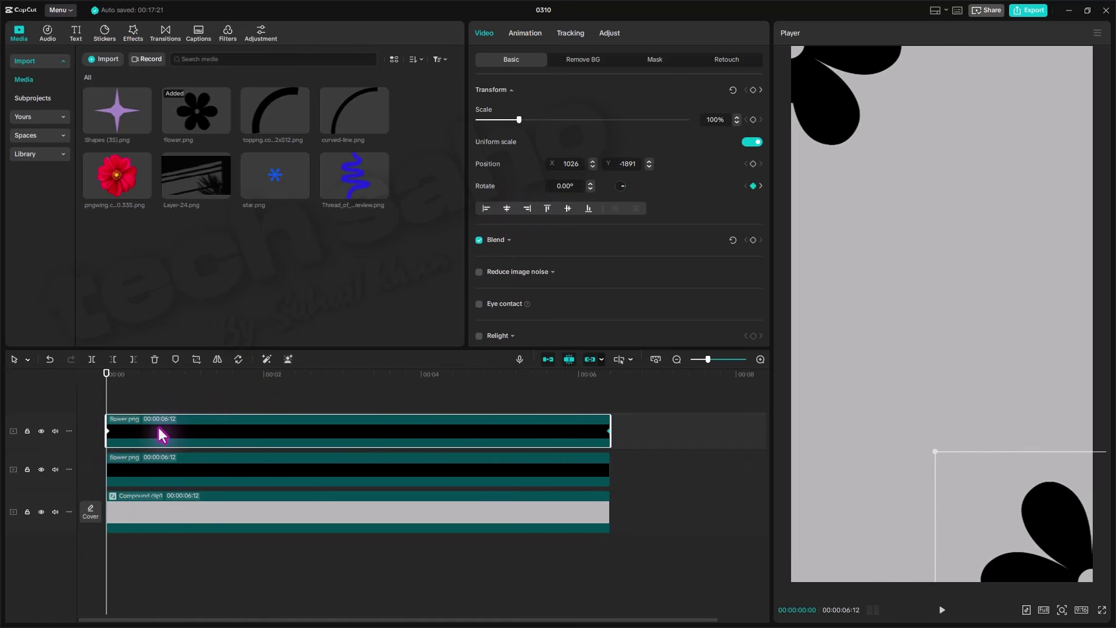
drag(1068, 574, 1054, 552)
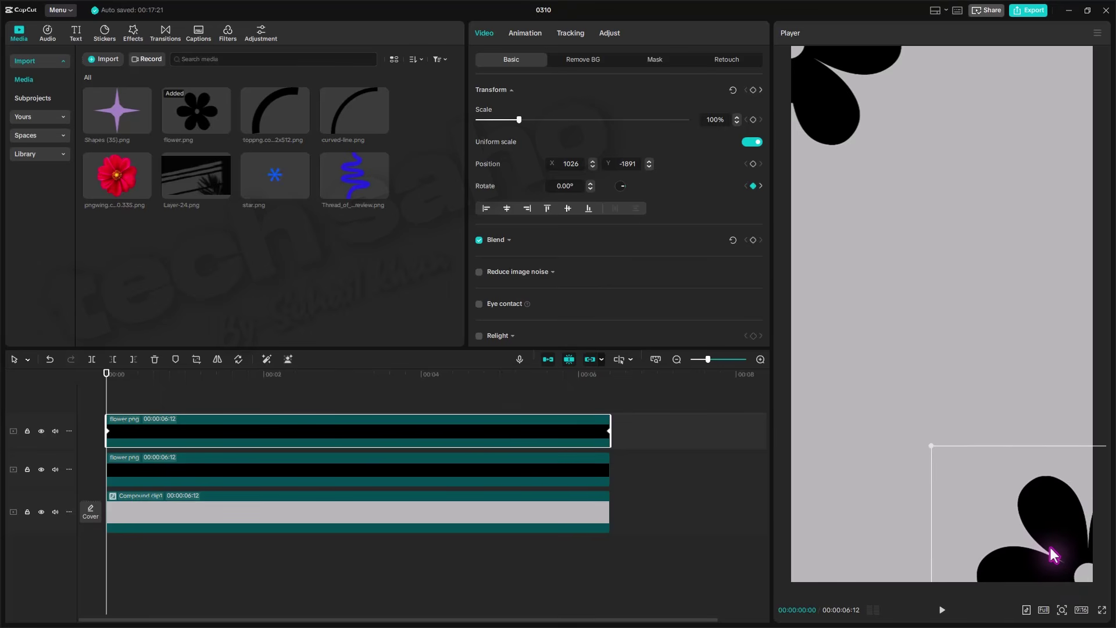
click(132, 383)
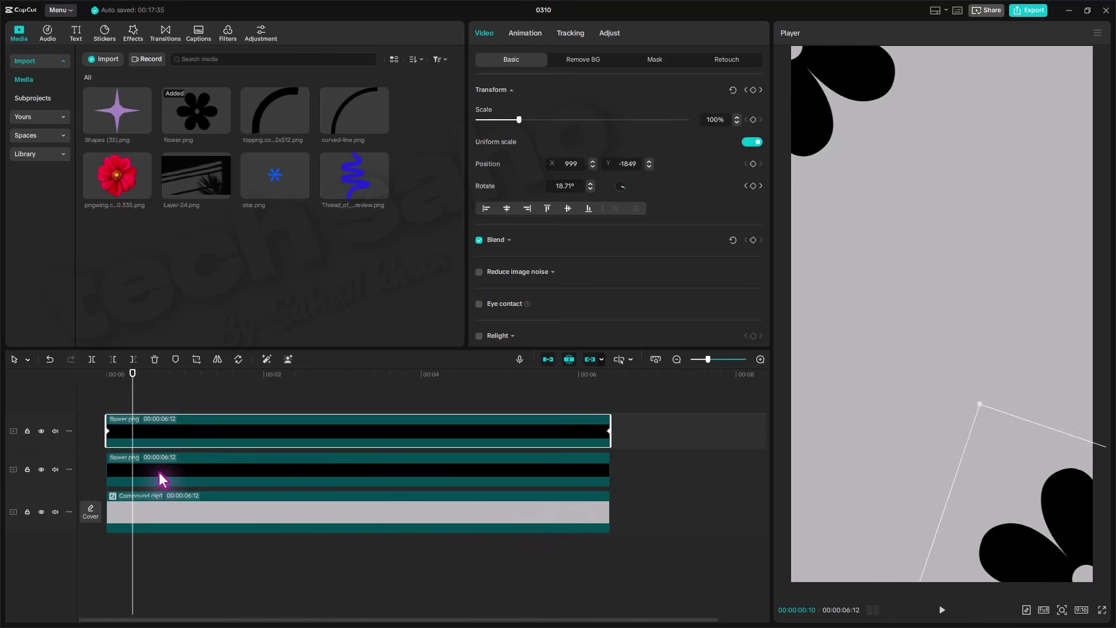
click(163, 481)
drag(811, 96, 810, 100)
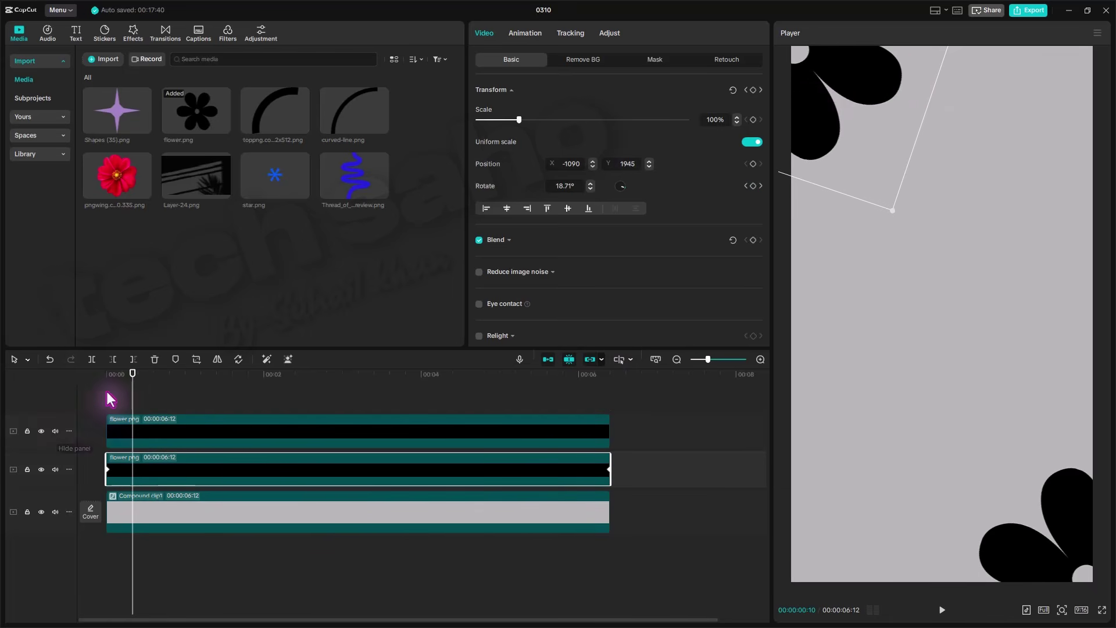
key(space)
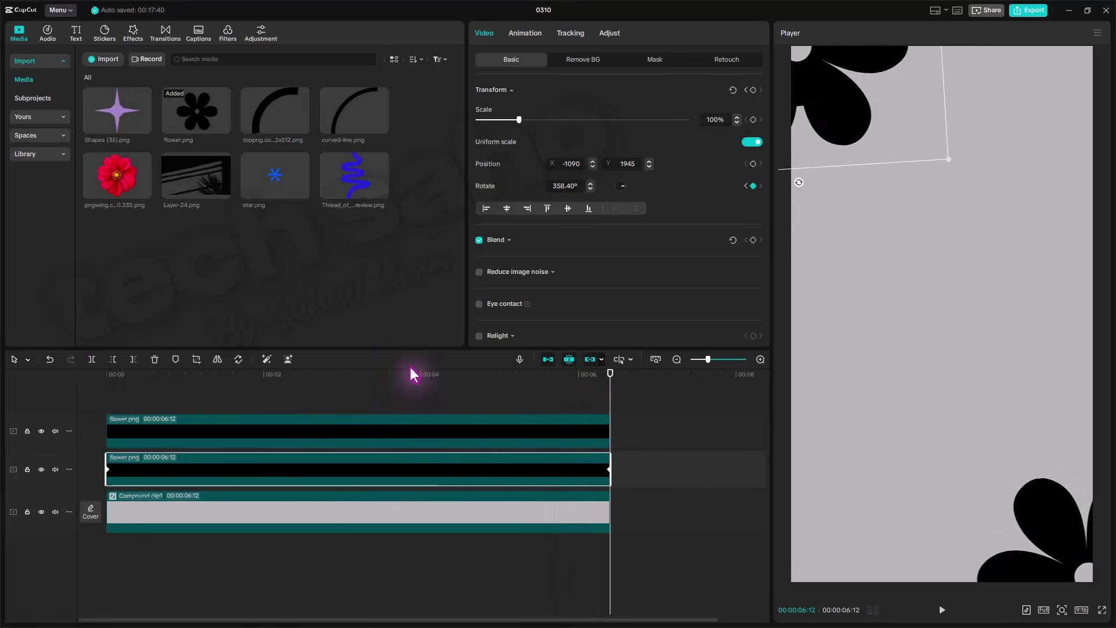
Lower the opacity of both flower clips together to 86%.
click(428, 395)
click(428, 398)
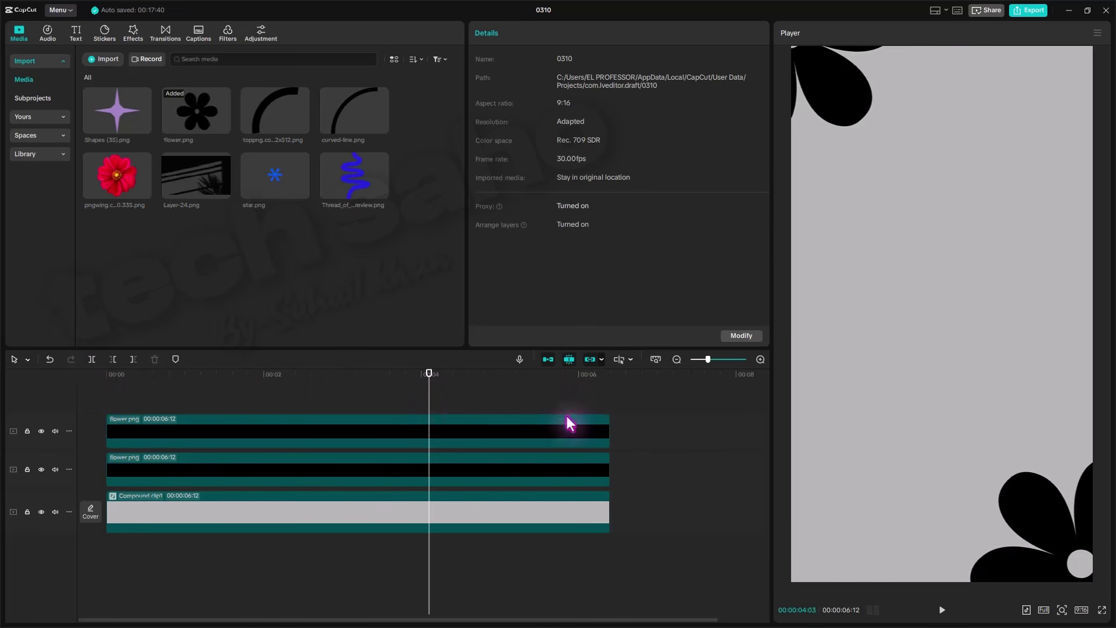
drag(566, 416, 599, 462)
scroll(560, 179, down, 1)
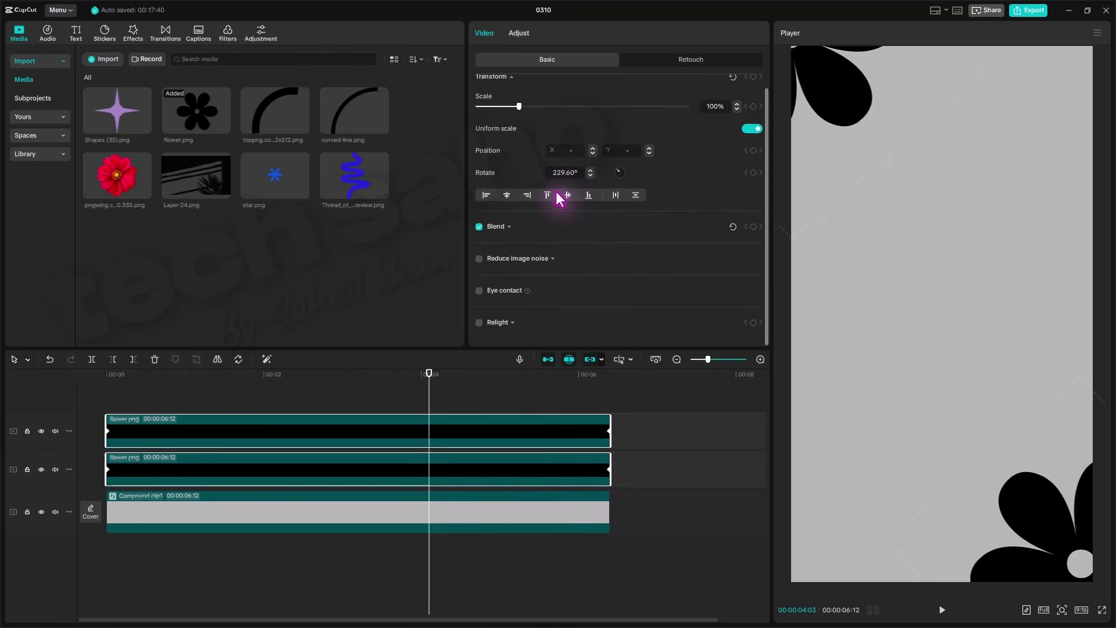
click(502, 233)
drag(609, 278, 670, 282)
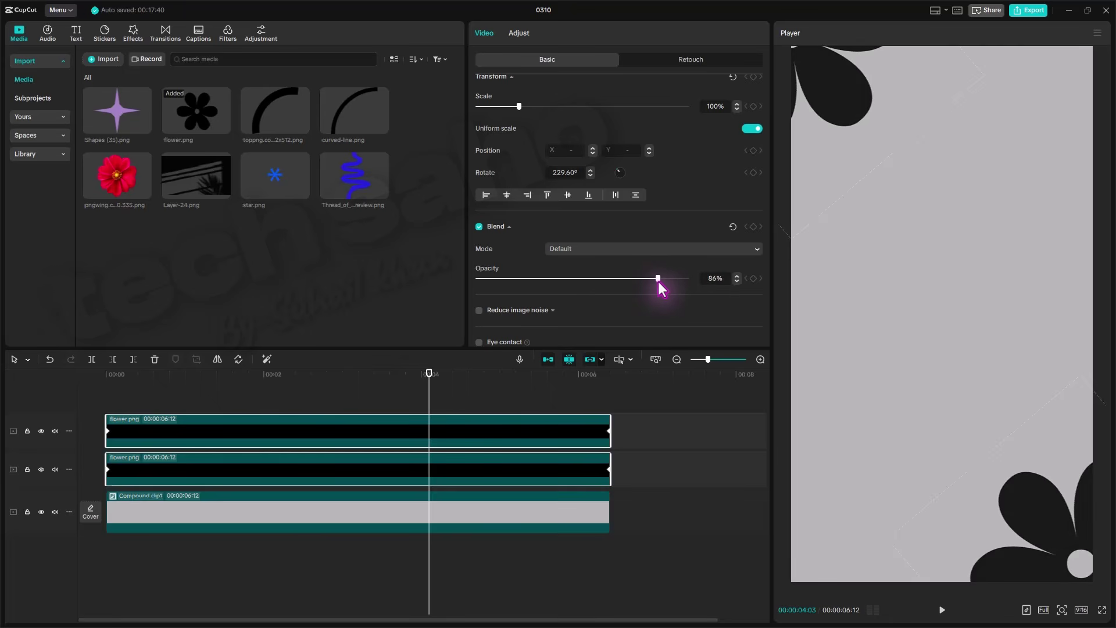
Play the composition from the start to check the softened flowers.
click(351, 397)
click(264, 381)
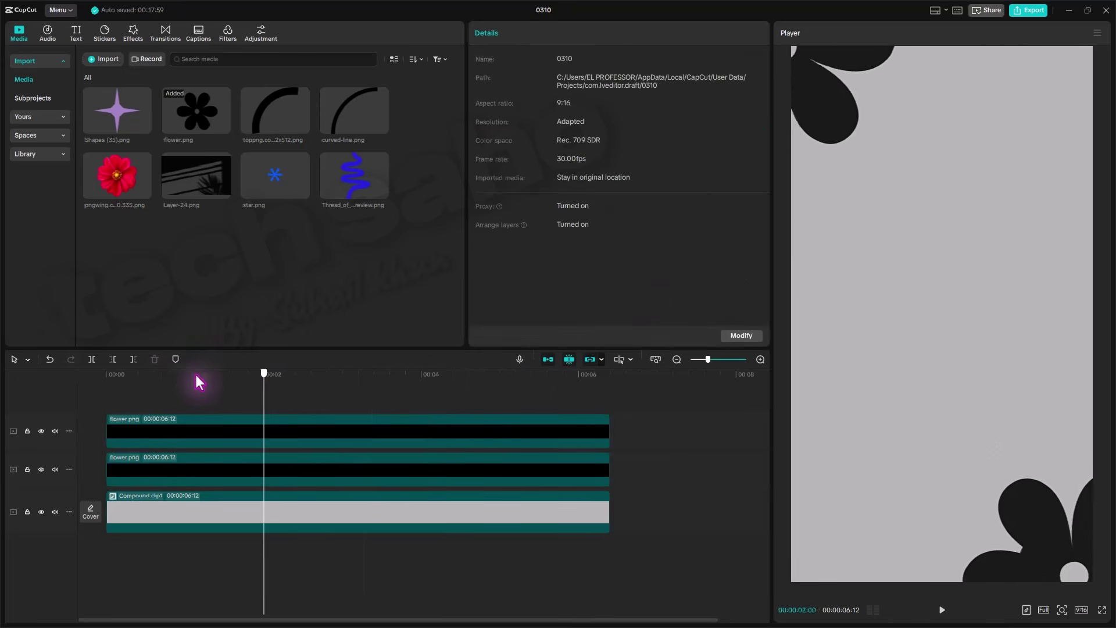
click(88, 376)
key(space)
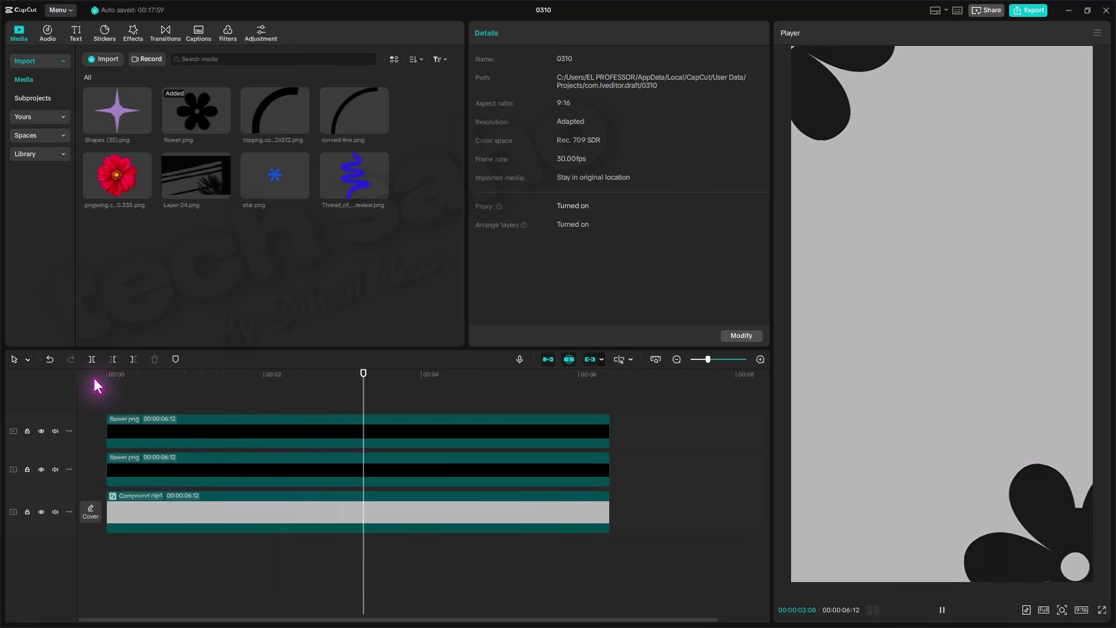
key(space)
Combine the two flower clips into a single compound clip.
click(230, 399)
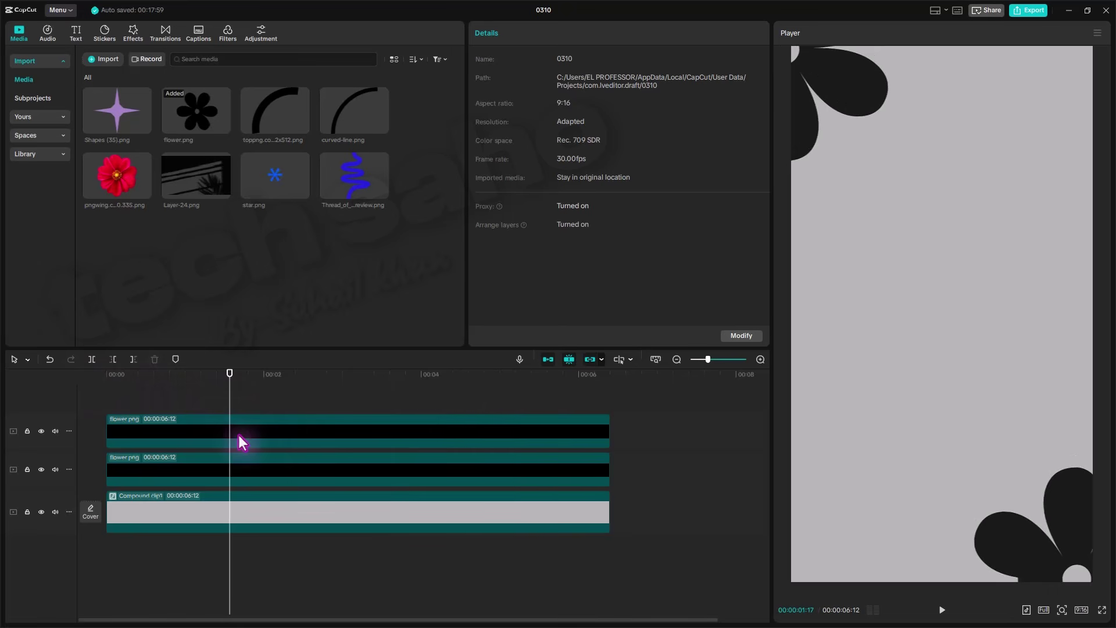
drag(148, 400, 293, 479)
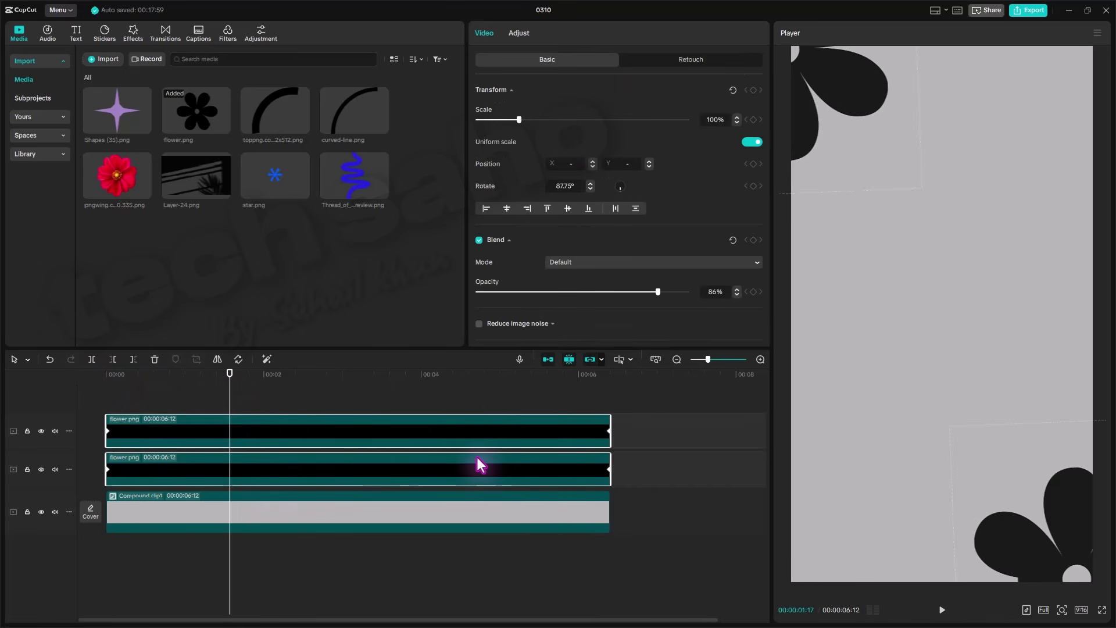
key(alt+g)
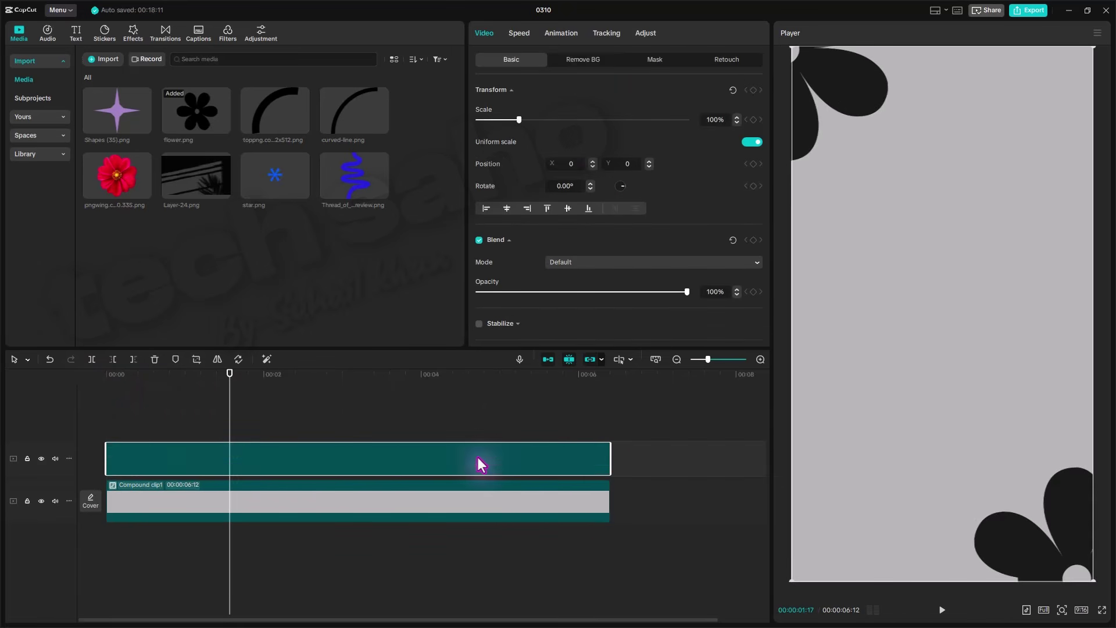
Try moving the flower compound clip in the preview, undo the move and play the animation.
drag(949, 346, 840, 275)
key(ctrl+z)
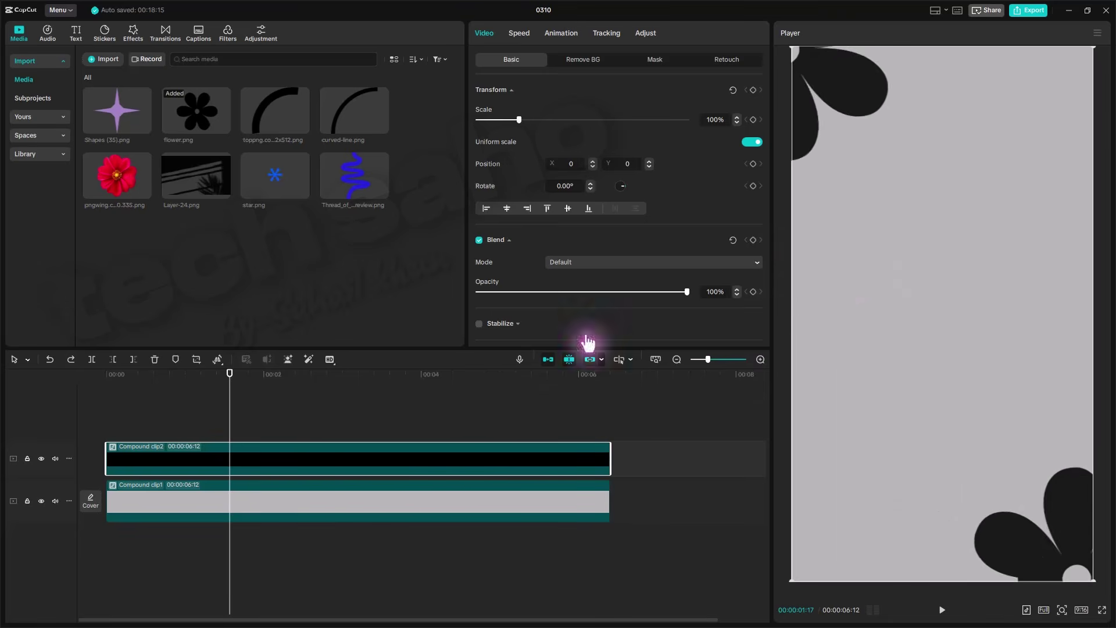
key(space)
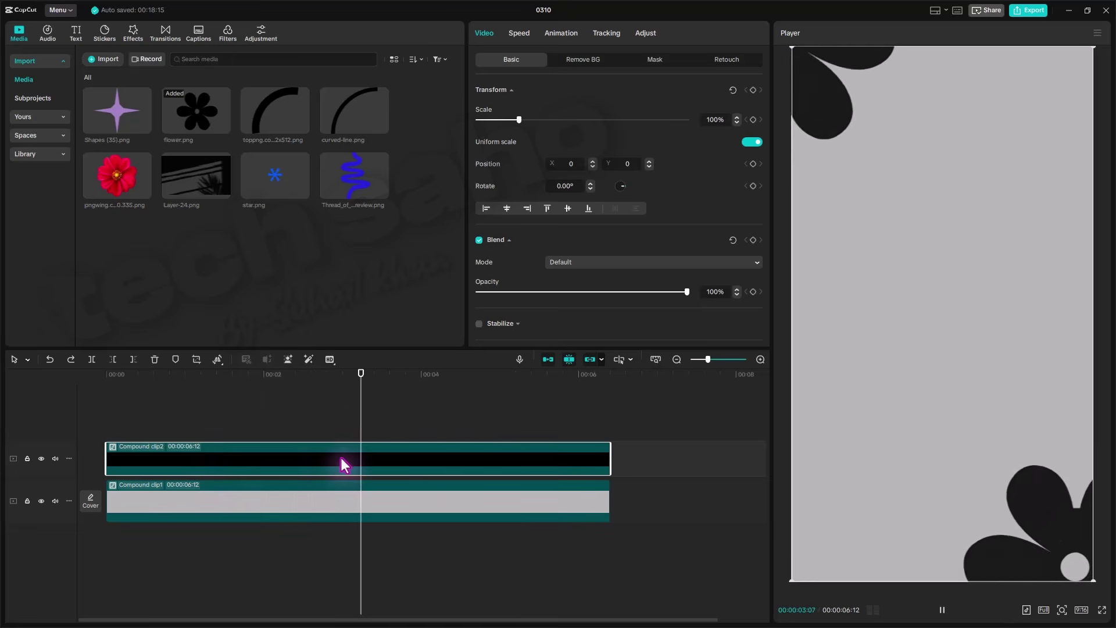
mouse_move(924, 159)
mouse_down()
mouse_move(915, 299)
mouse_move(927, 148)
mouse_up()
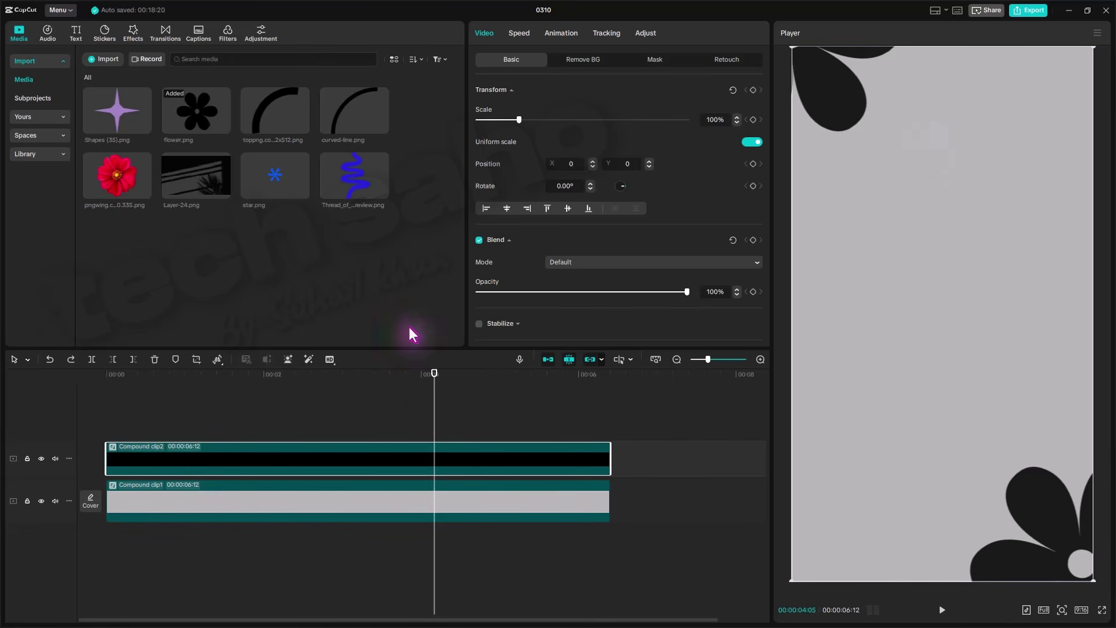
Hide the track that holds the flower compound clip.
click(260, 440)
click(278, 450)
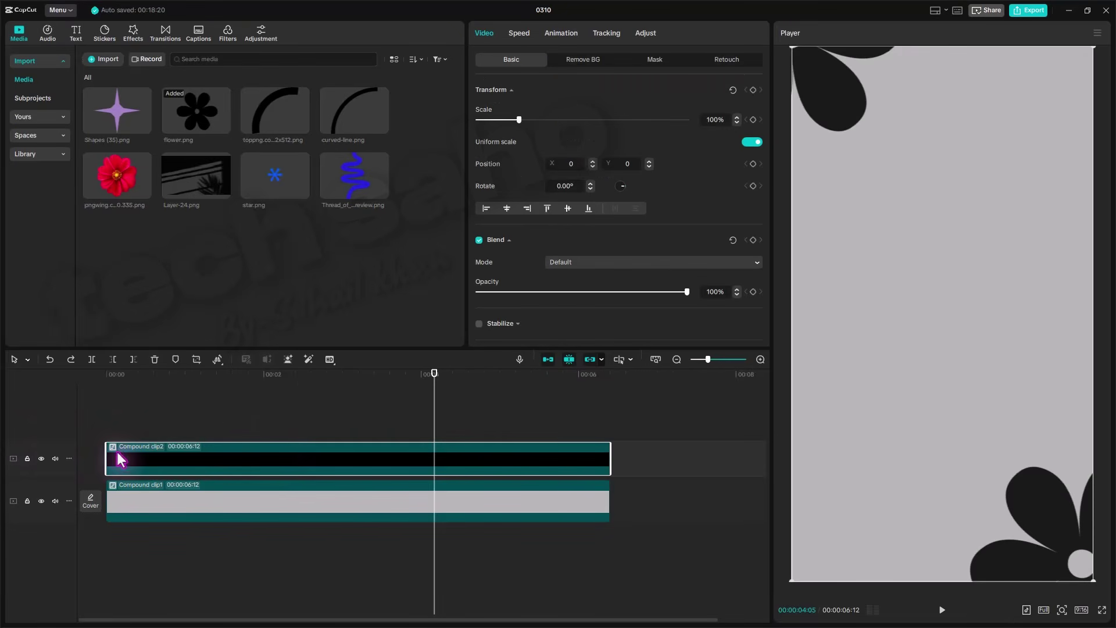
click(42, 459)
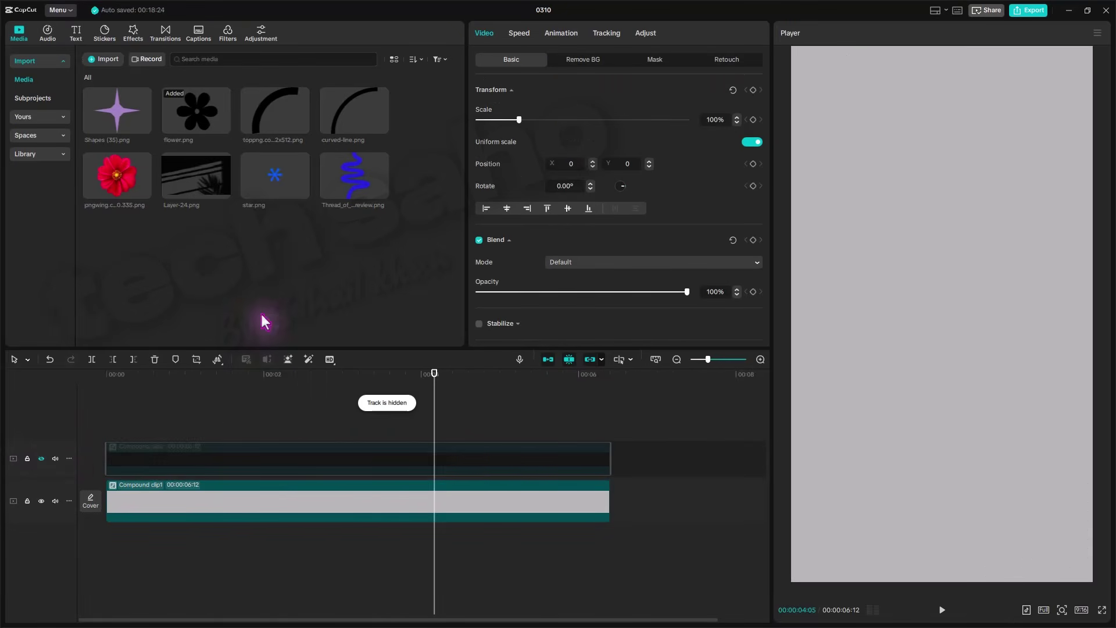
Add star.png on a new top track, extend it to 6:12 and place it in the lower-right corner at about X 1022, Y -1926.
drag(284, 193, 108, 430)
drag(500, 430, 609, 431)
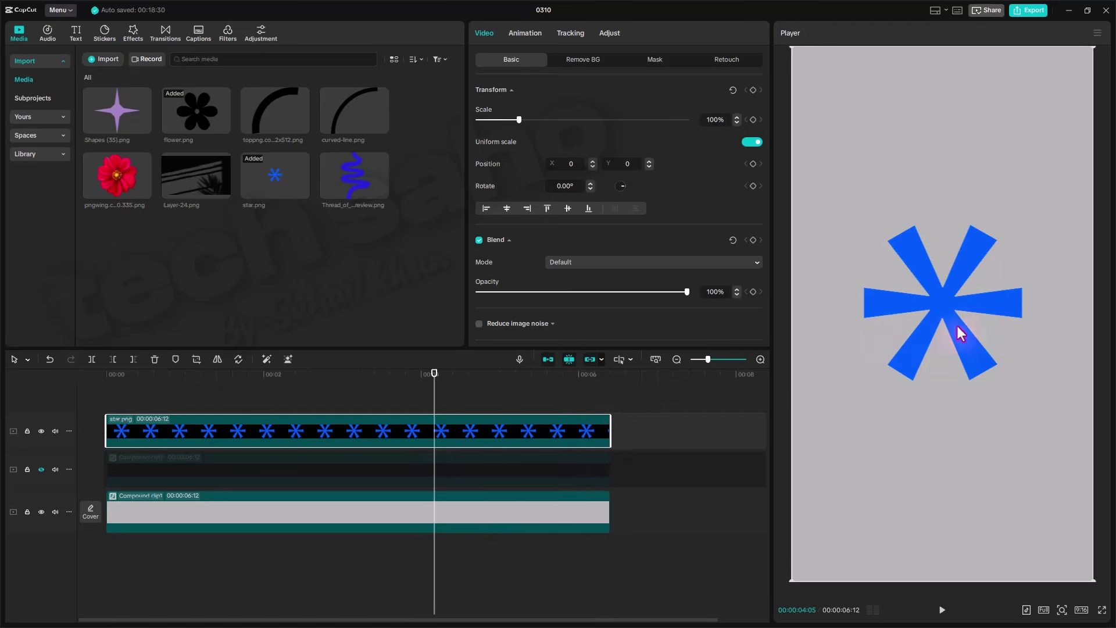
drag(945, 310, 1078, 576)
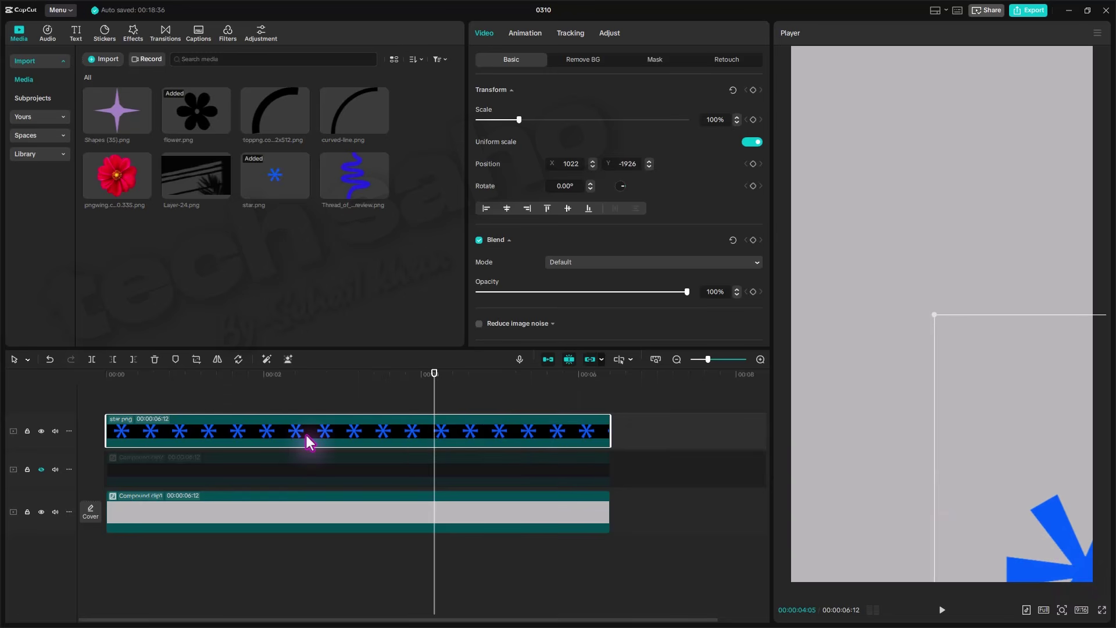
Duplicate the star clip onto a track above, starting at 00:00, and place the copy in the upper-left corner at about X -1038, Y 1795.
key(ctrl+v)
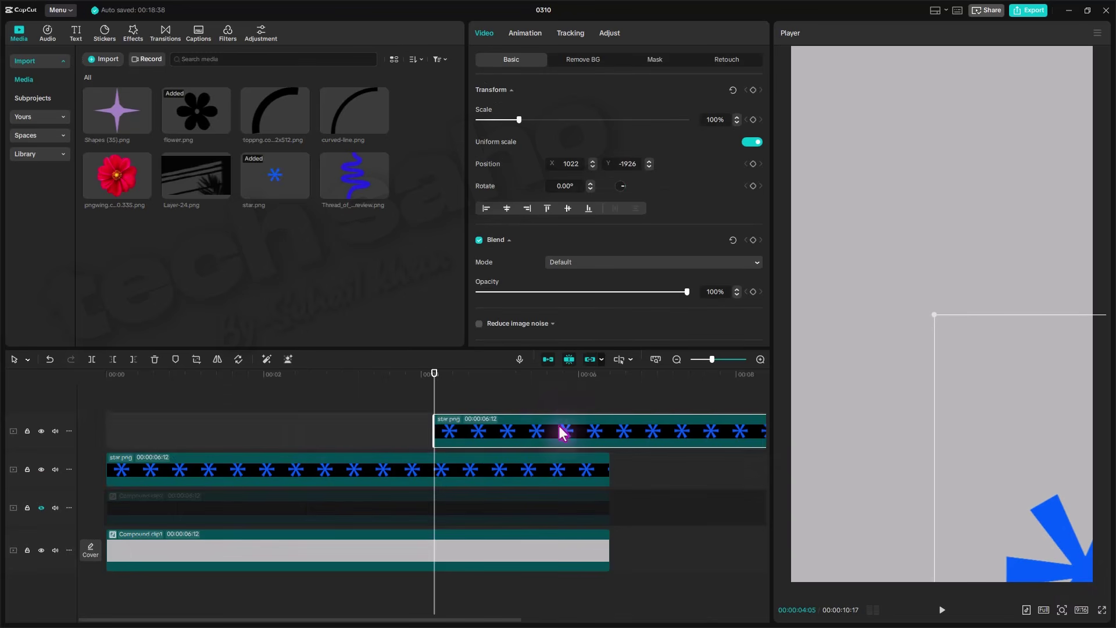
drag(563, 433, 154, 438)
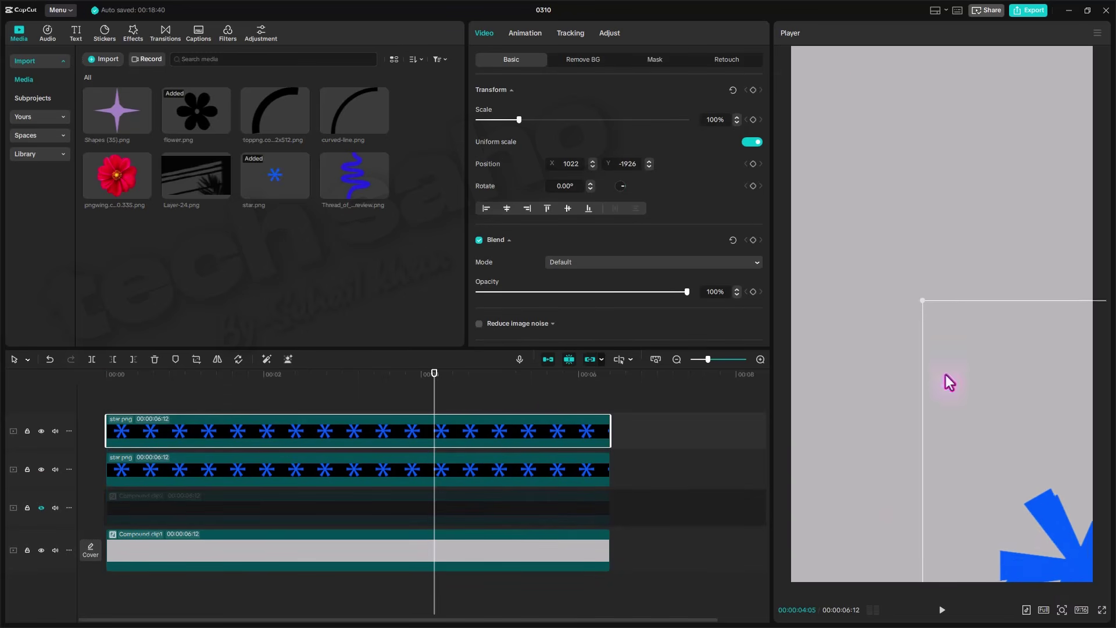
drag(950, 383, 779, 24)
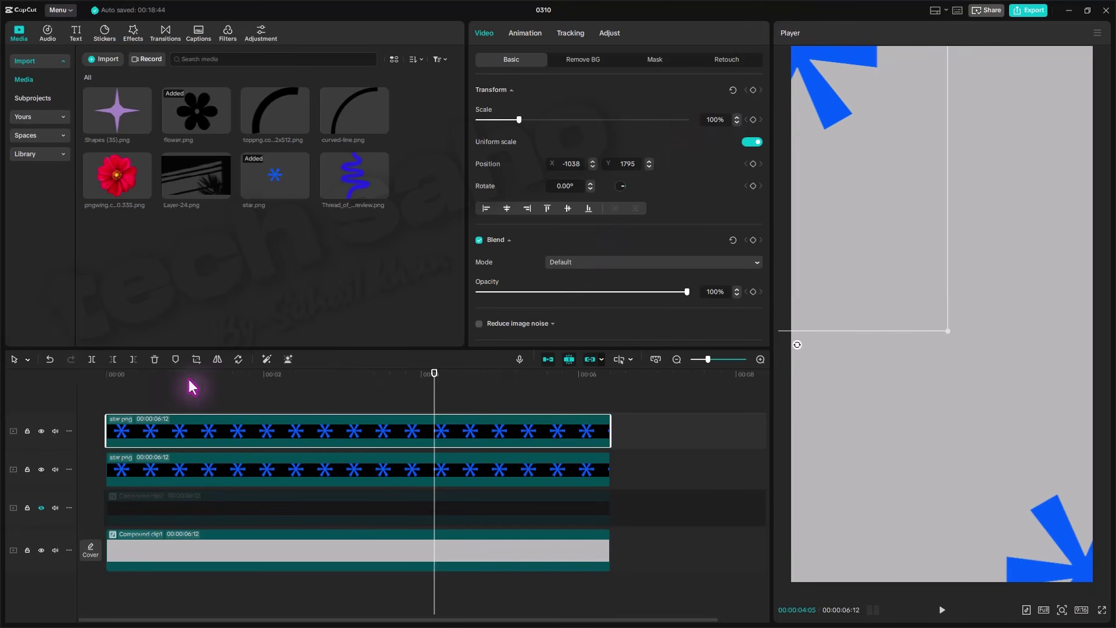
Keyframe the upper-left star's rotation from 0° at the clip's start to about 286.88°, with the second keyframe at about 6:03.
drag(188, 381, 64, 382)
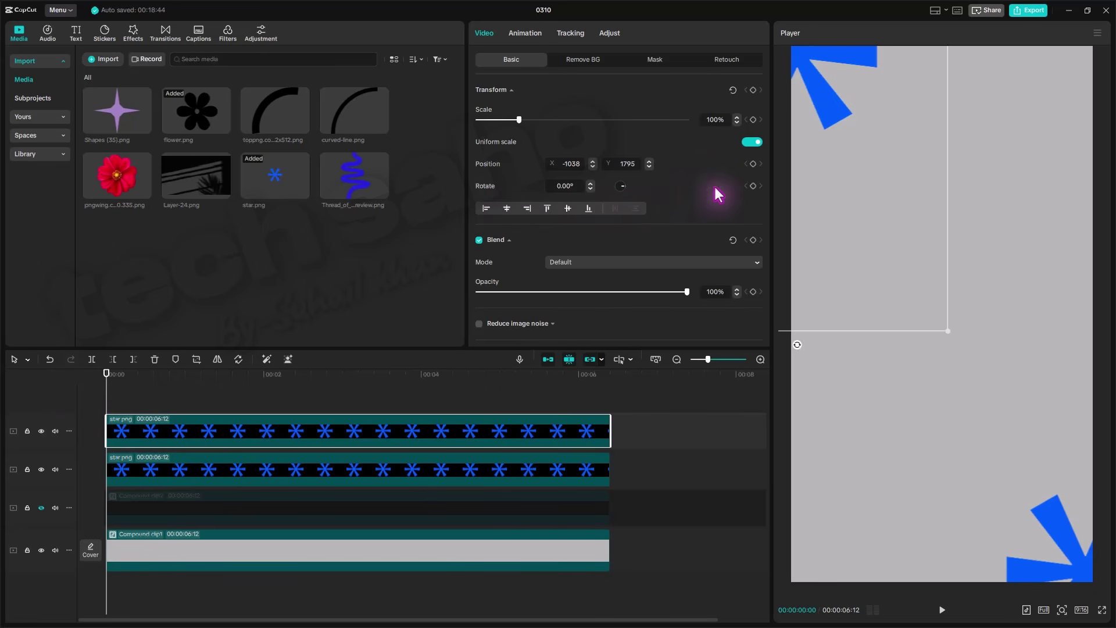
click(753, 187)
drag(233, 384, 287, 371)
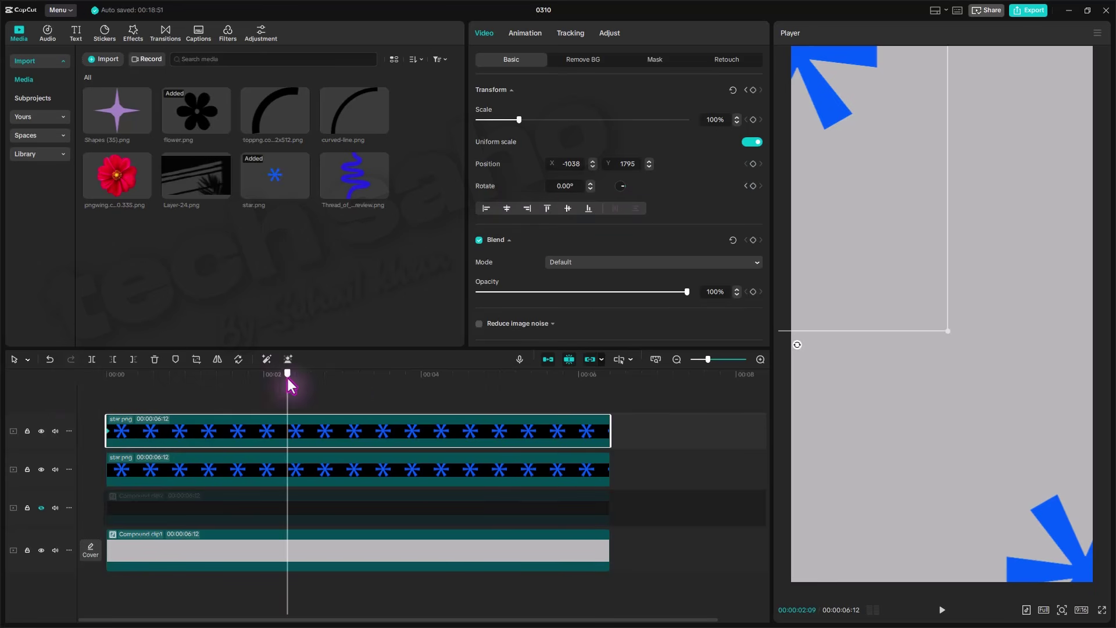
mouse_move(624, 189)
mouse_down()
mouse_move(613, 192)
mouse_move(630, 182)
mouse_up()
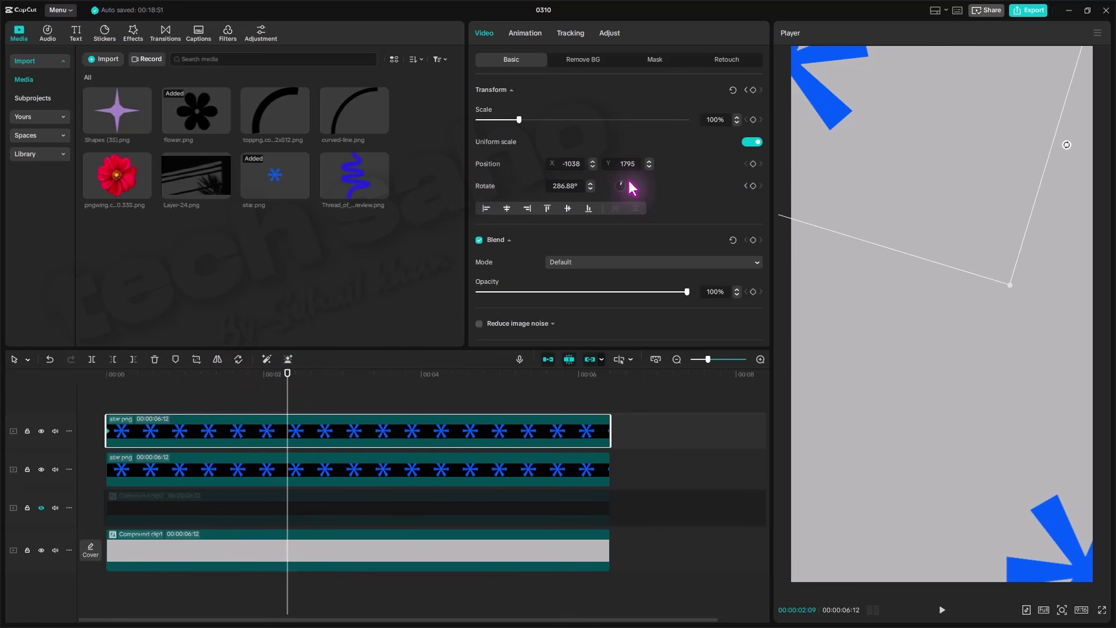
drag(289, 431, 588, 463)
Apply the Linear preset curve to the upper-left star's rotation keyframes.
right_click(584, 432)
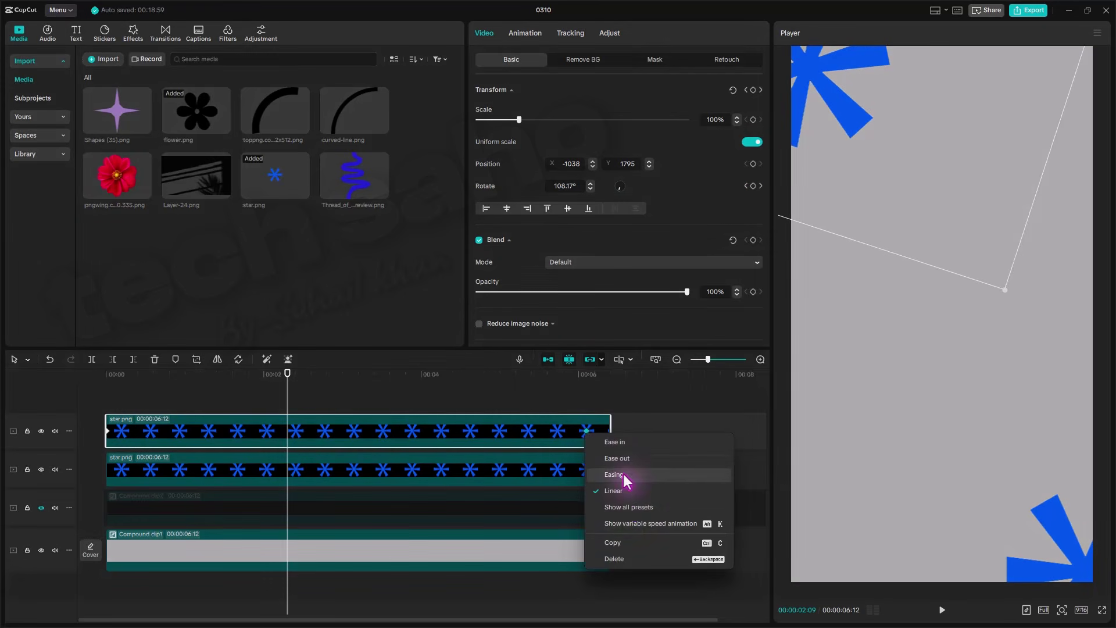
click(627, 504)
click(696, 459)
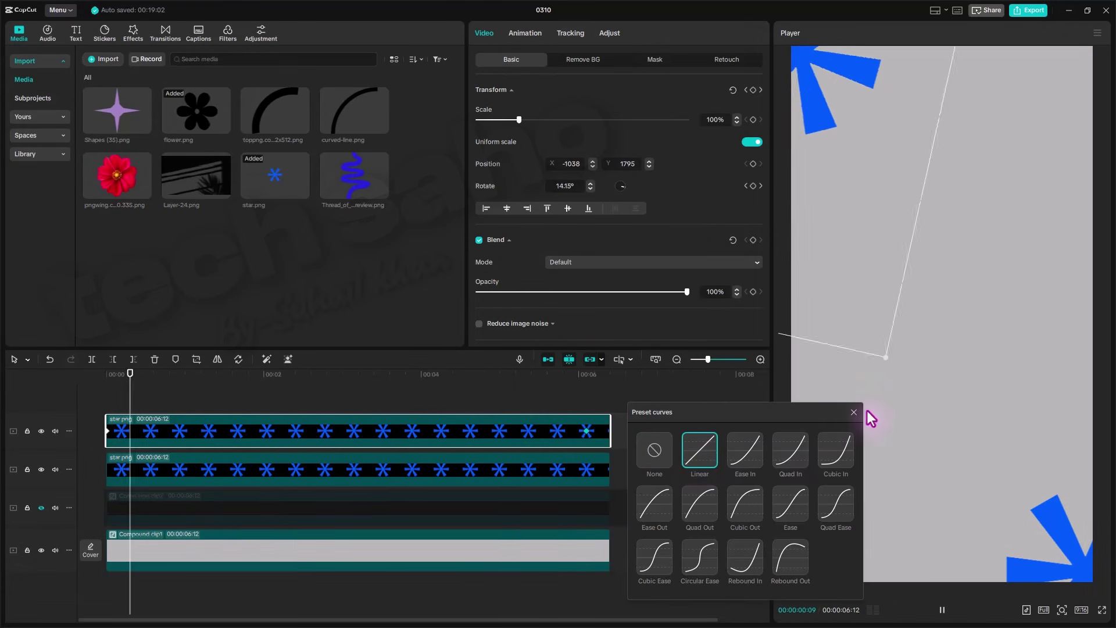
click(854, 412)
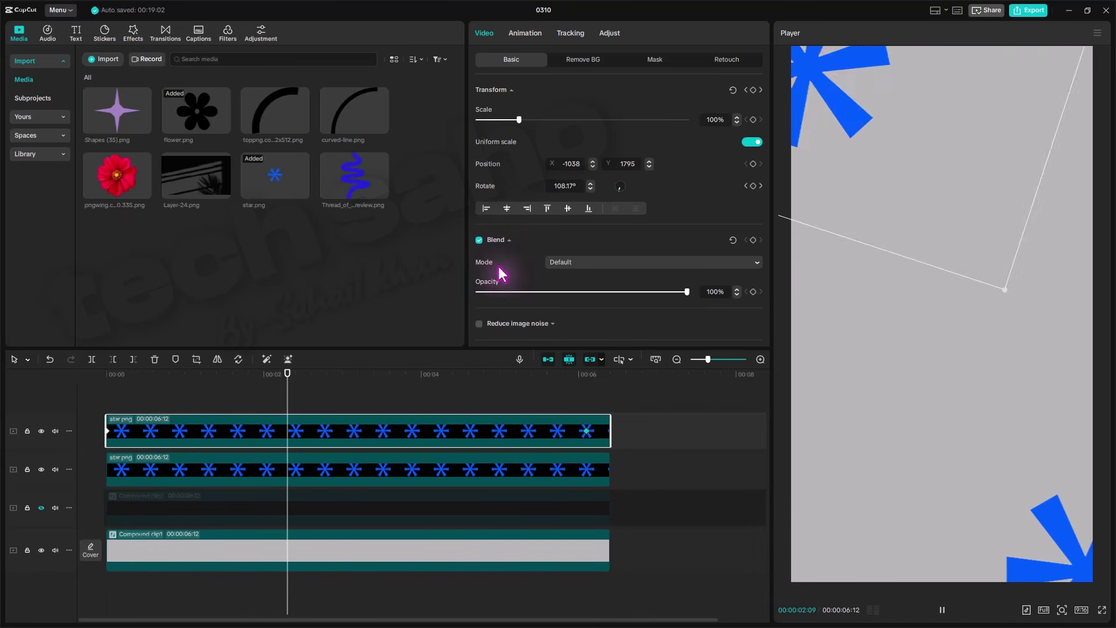
Move the upper-left star to about X -1026, Y 1960 and scale it to 142%, playing the animation to check.
key(space)
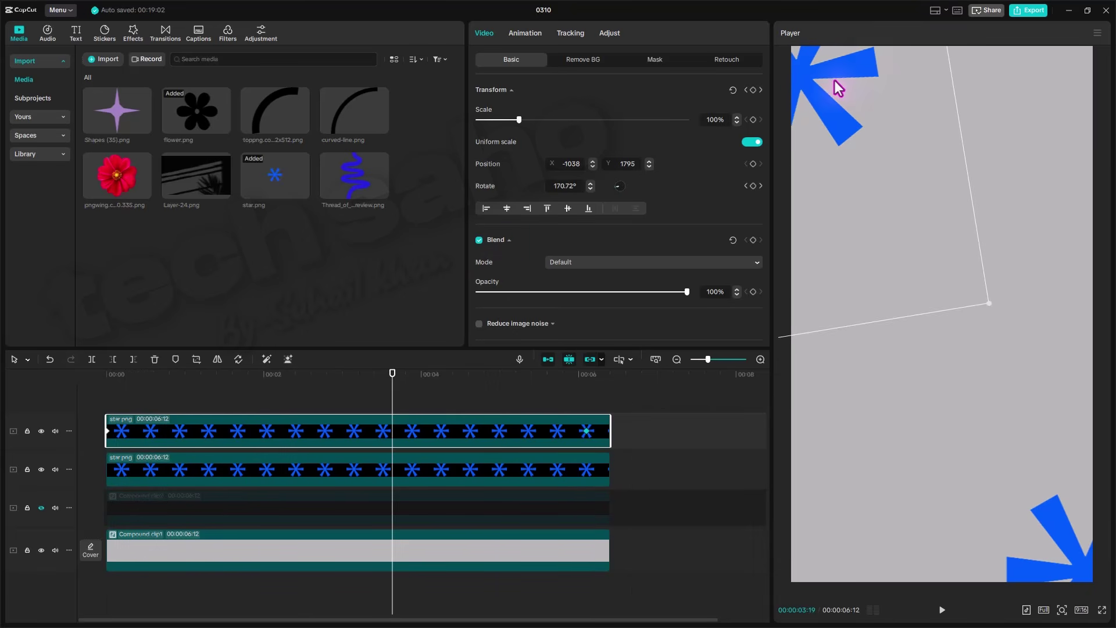
key(space)
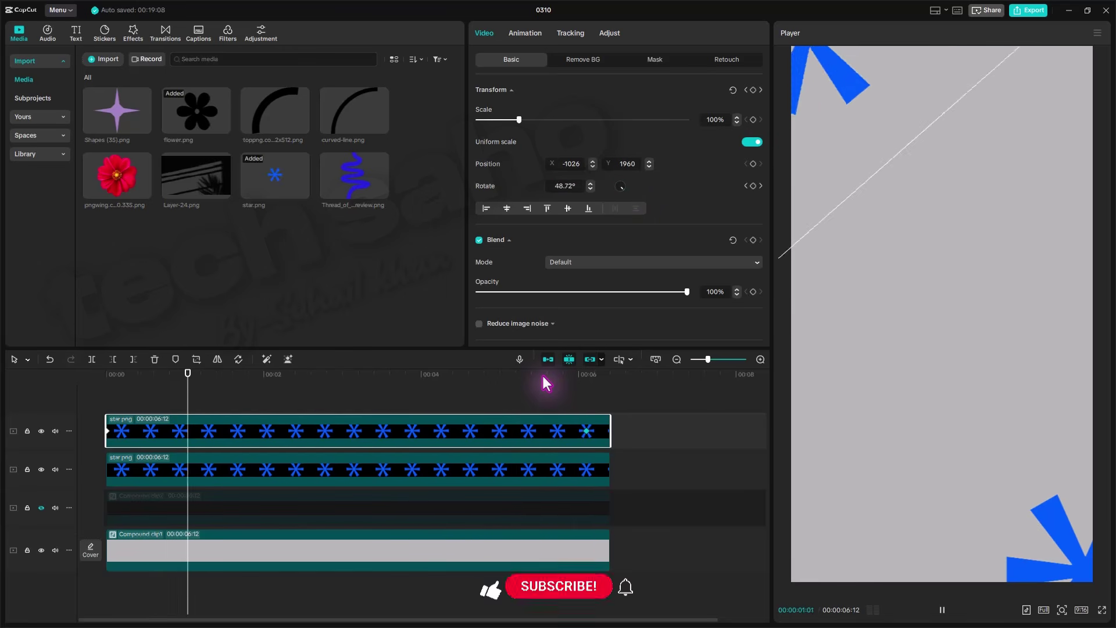
key(space)
drag(520, 119, 536, 120)
key(space)
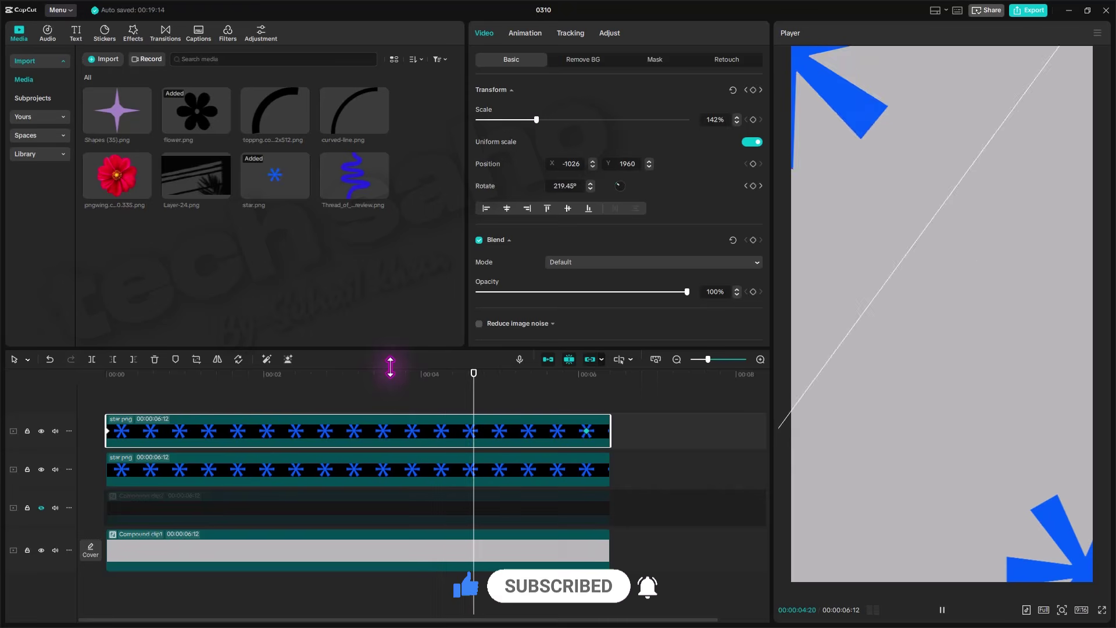
click(318, 468)
click(452, 440)
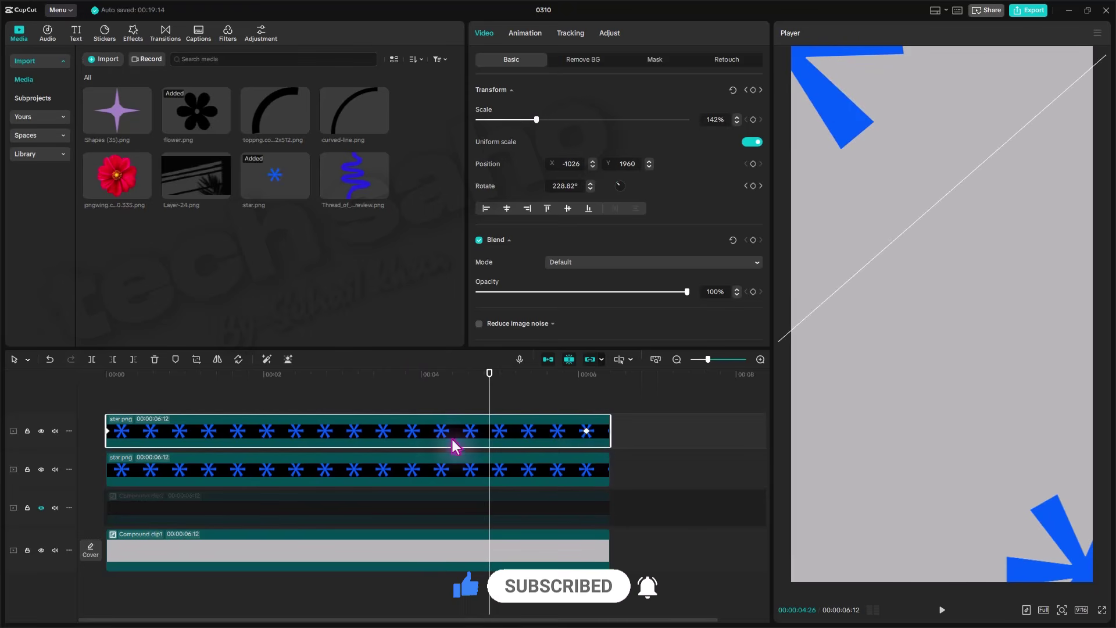
Copy the upper-left star's rotation keyframes and paste them onto the lower-right star clip.
click(587, 431)
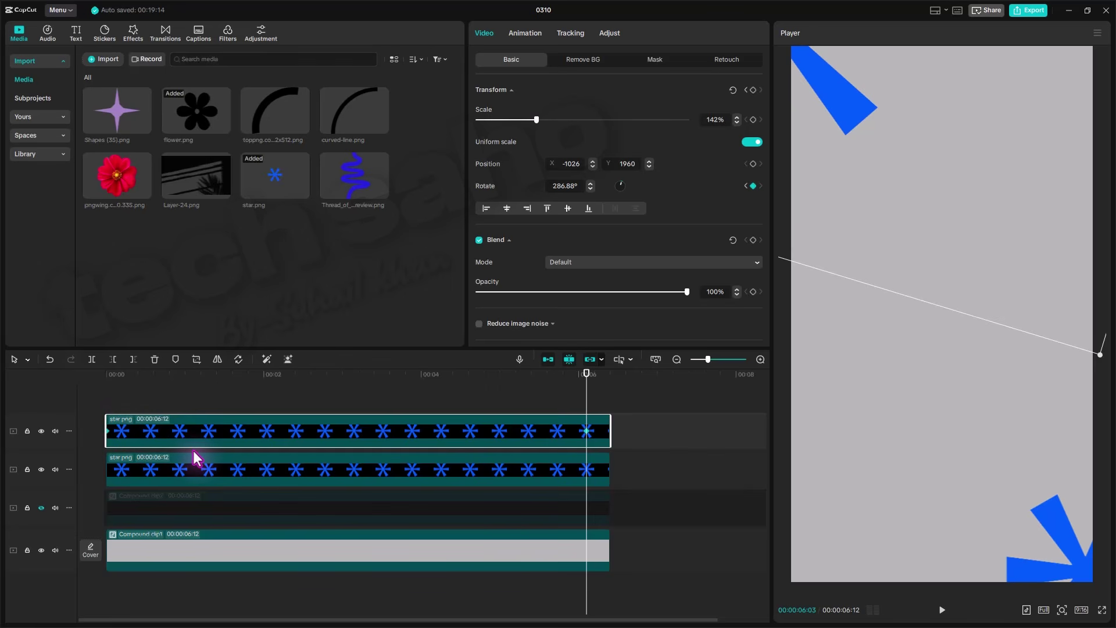
drag(180, 376, 124, 395)
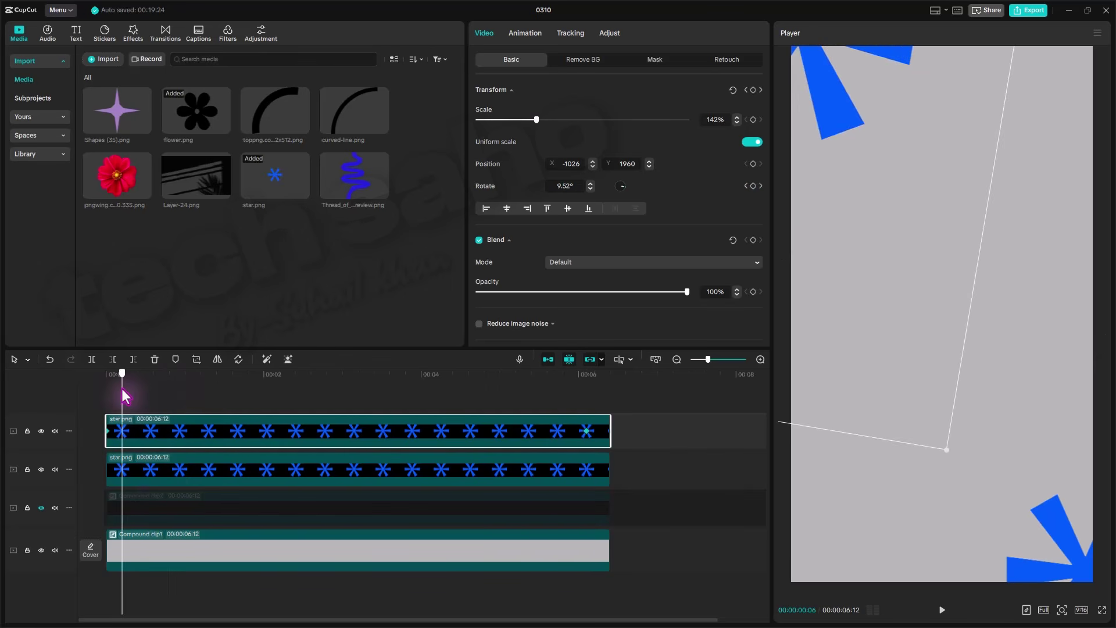
click(161, 477)
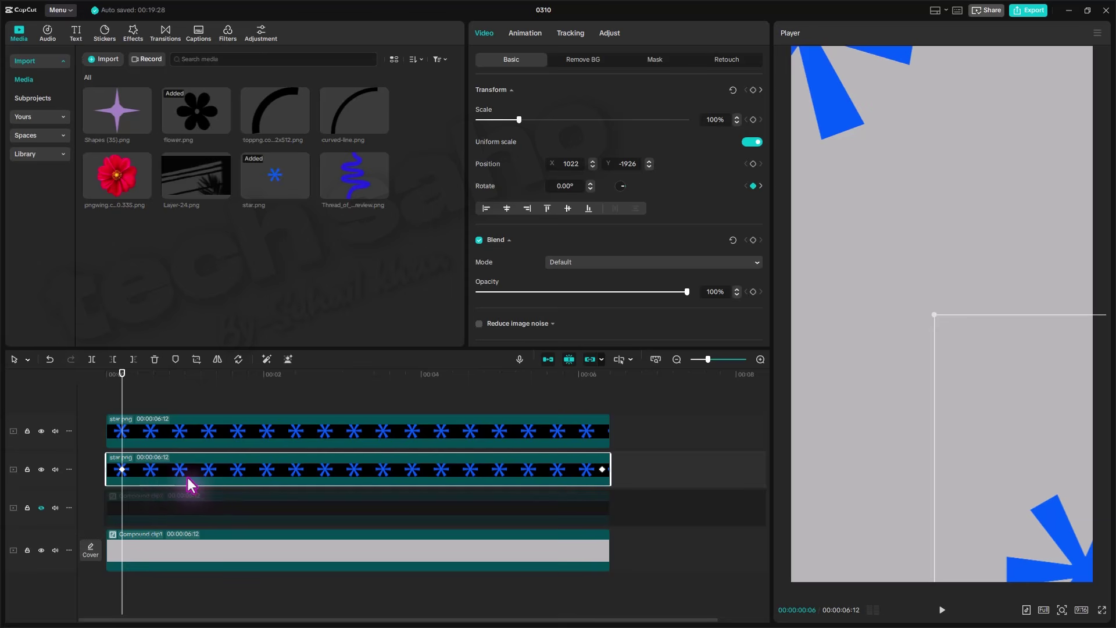
Align the rotation keyframes of both star clips with the clips' start and end, and play the animation.
drag(121, 473, 106, 474)
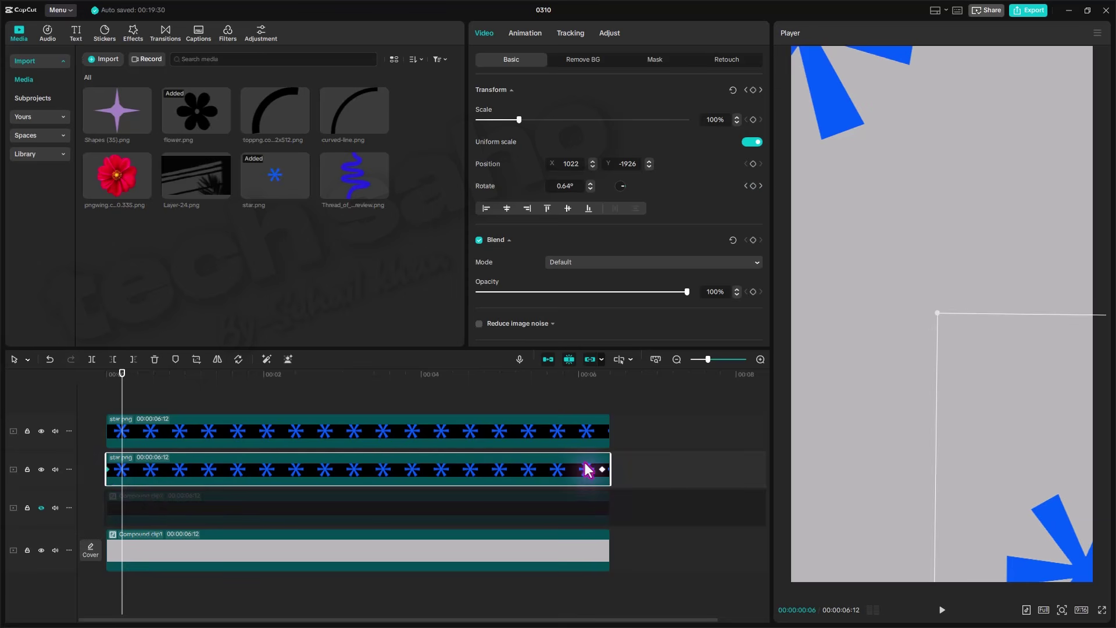
click(600, 470)
click(583, 435)
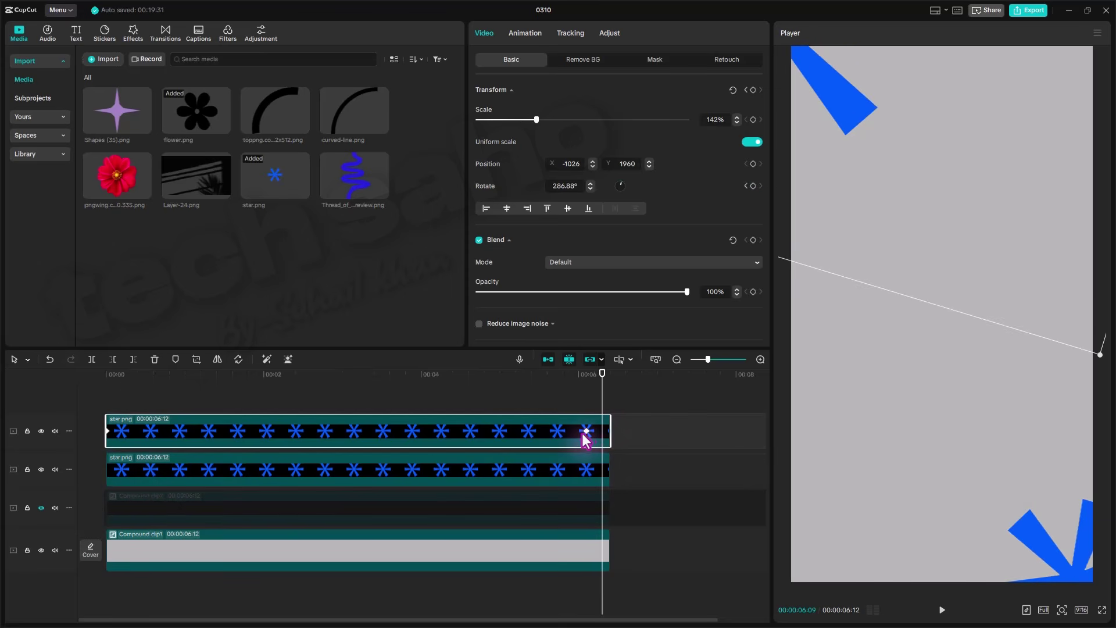
click(75, 386)
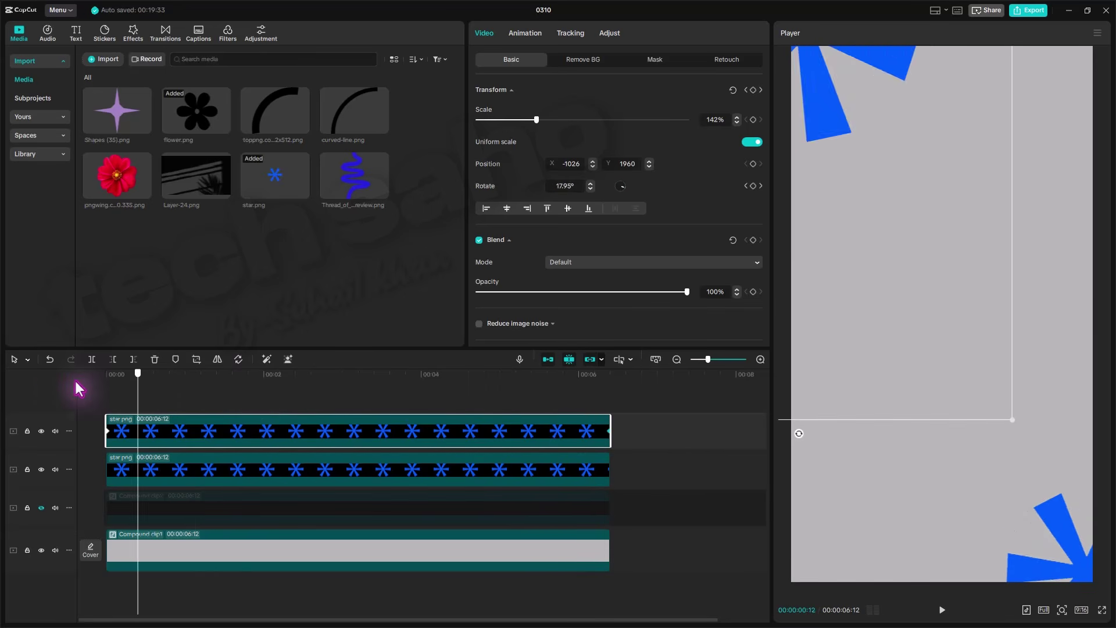
key(space)
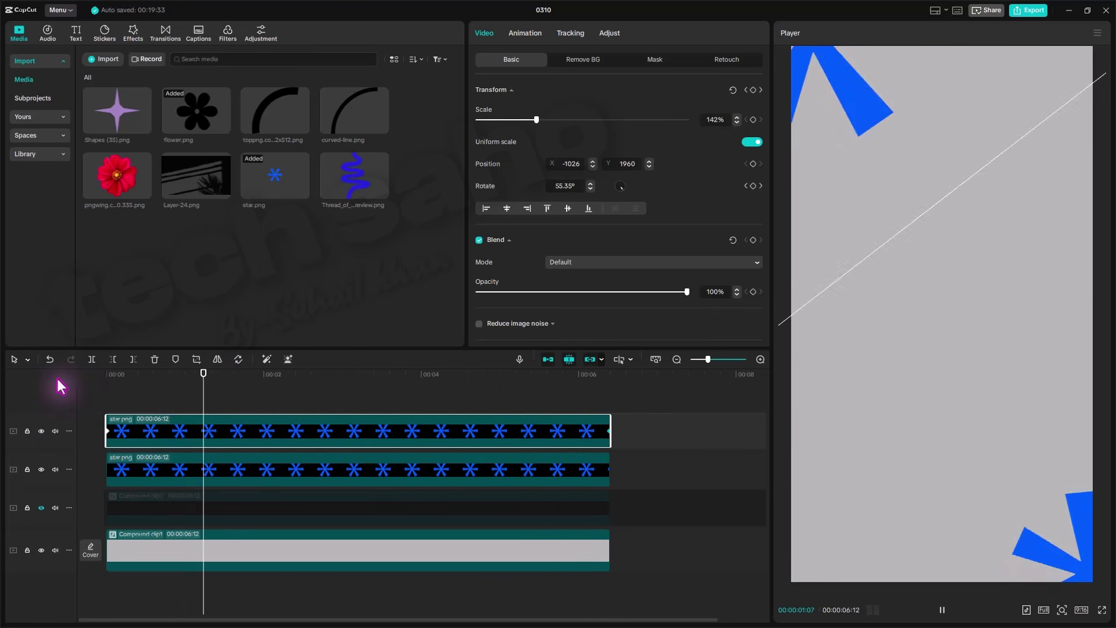
Scale the lower-right star to 128%, move it to about X 893, Y -1830, and play the animation.
key(space)
click(412, 478)
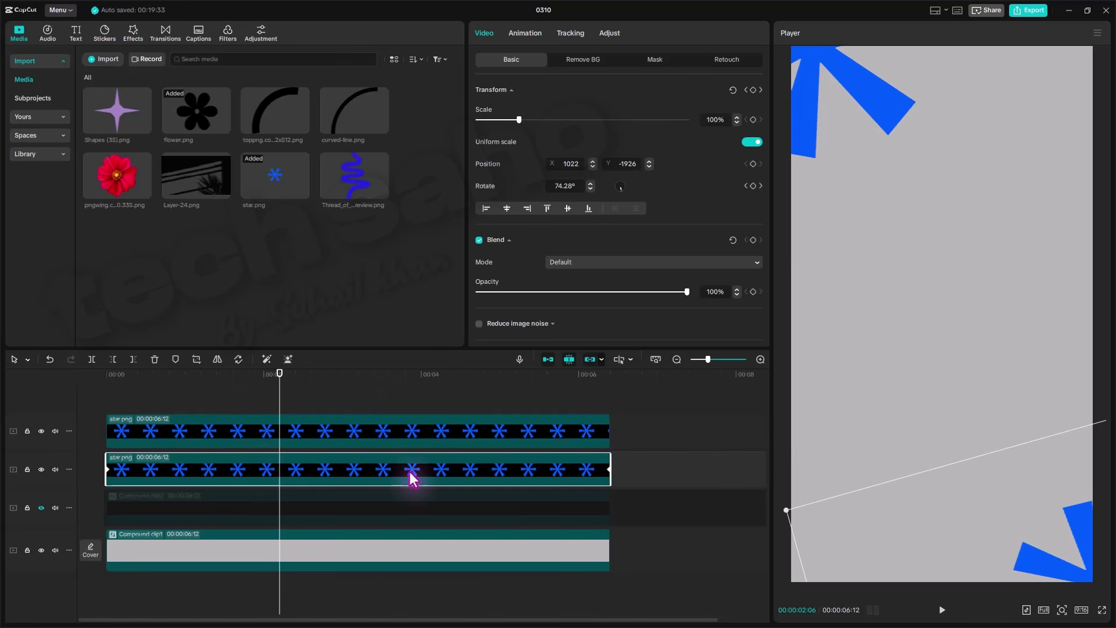
drag(519, 122, 532, 123)
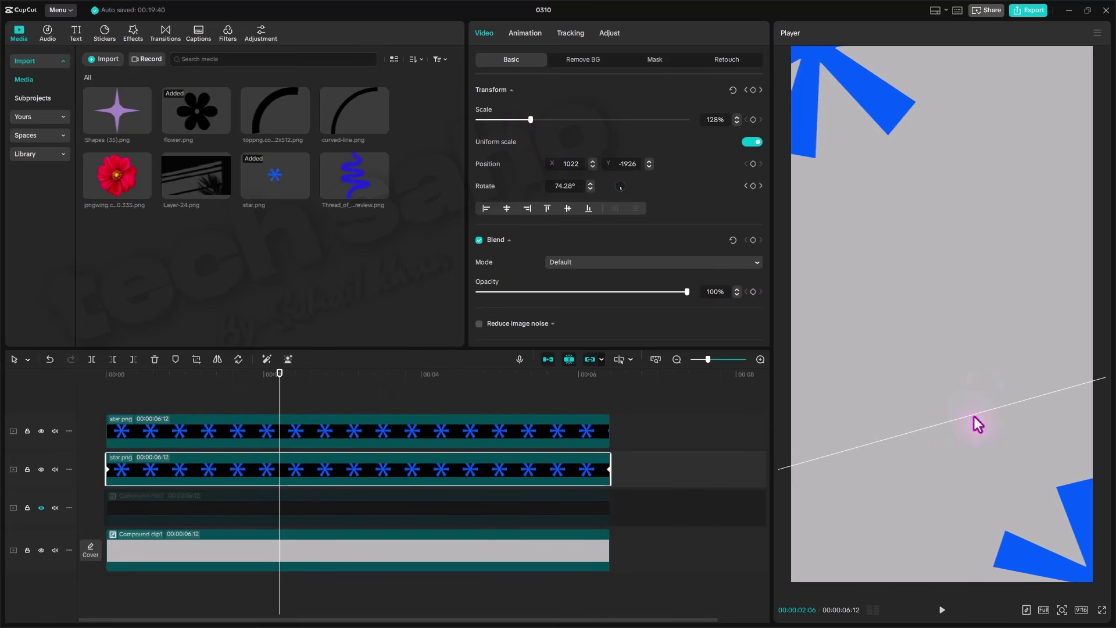
drag(1067, 513, 1048, 500)
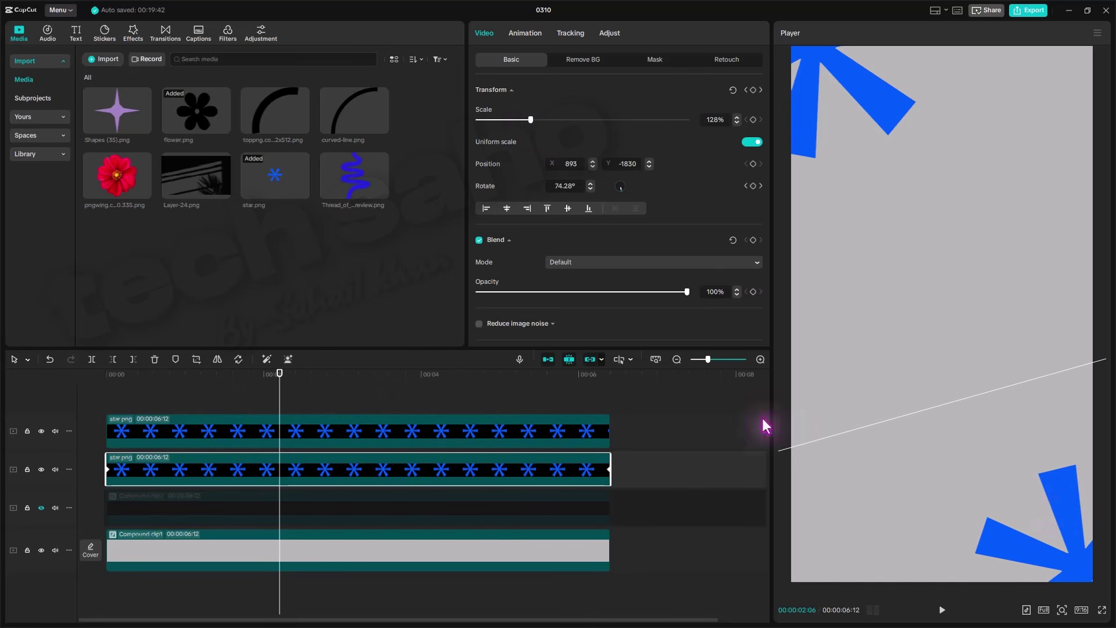
click(108, 375)
key(space)
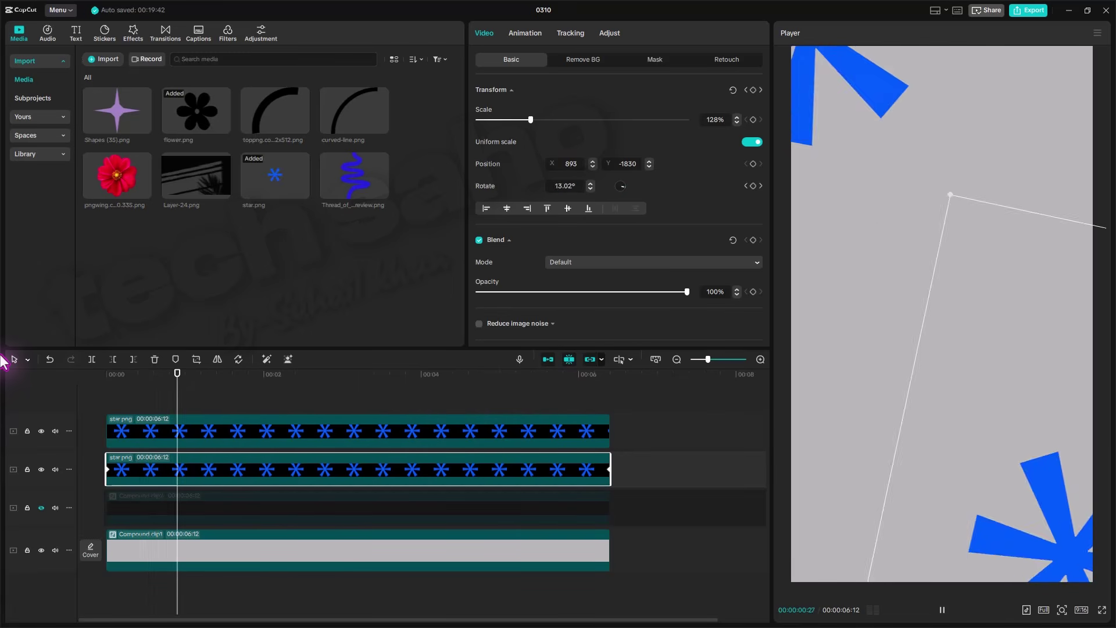
key(space)
Turn both star clips near-black with saturation -50, contrast 44, highlight -50 and blacks -12.
drag(358, 401, 465, 464)
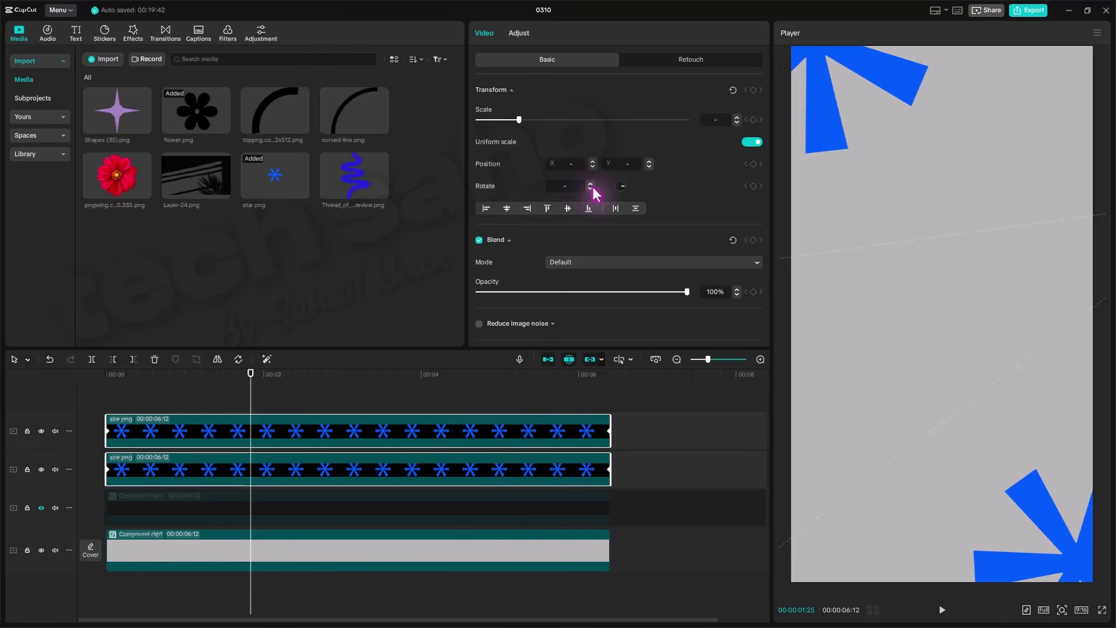
click(519, 33)
scroll(682, 230, down, 4)
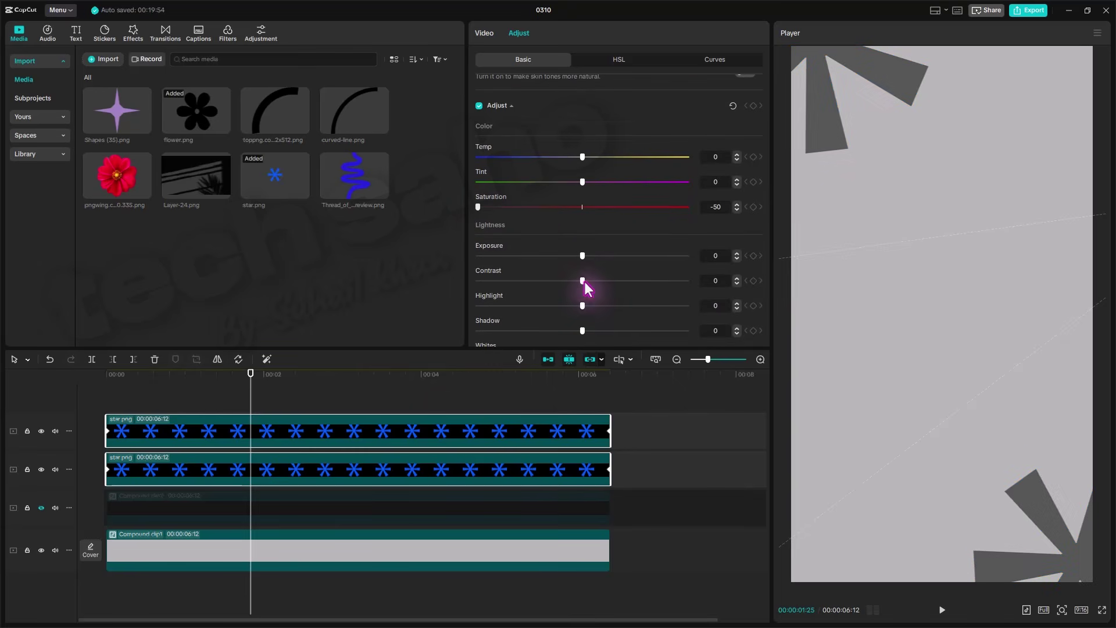
drag(584, 282, 650, 293)
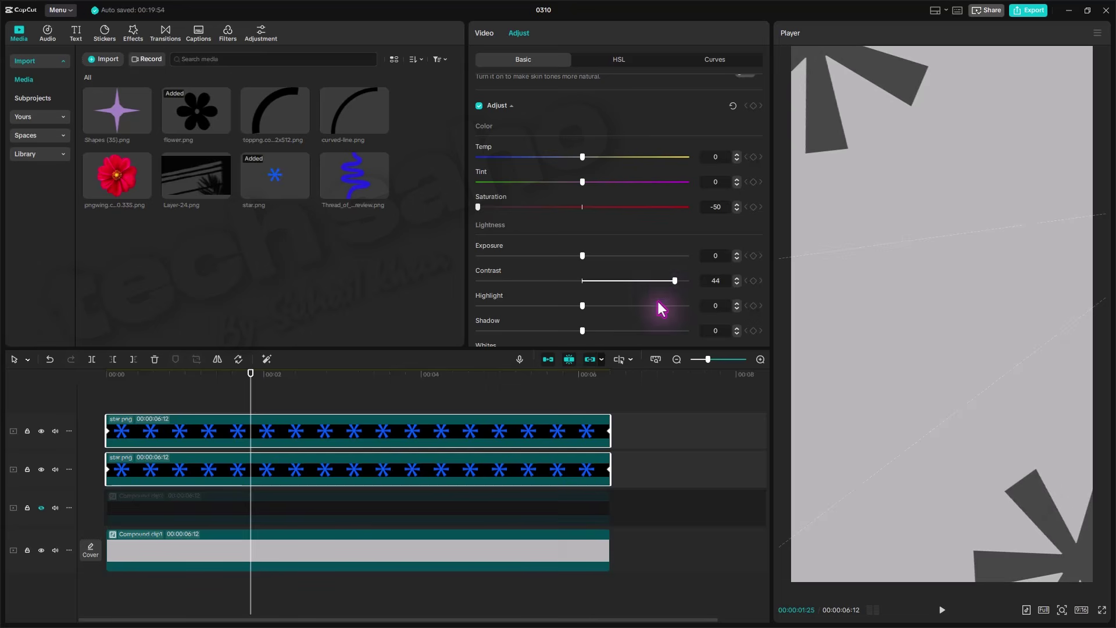
scroll(662, 308, down, 2)
drag(583, 226, 482, 226)
scroll(572, 308, down, 2)
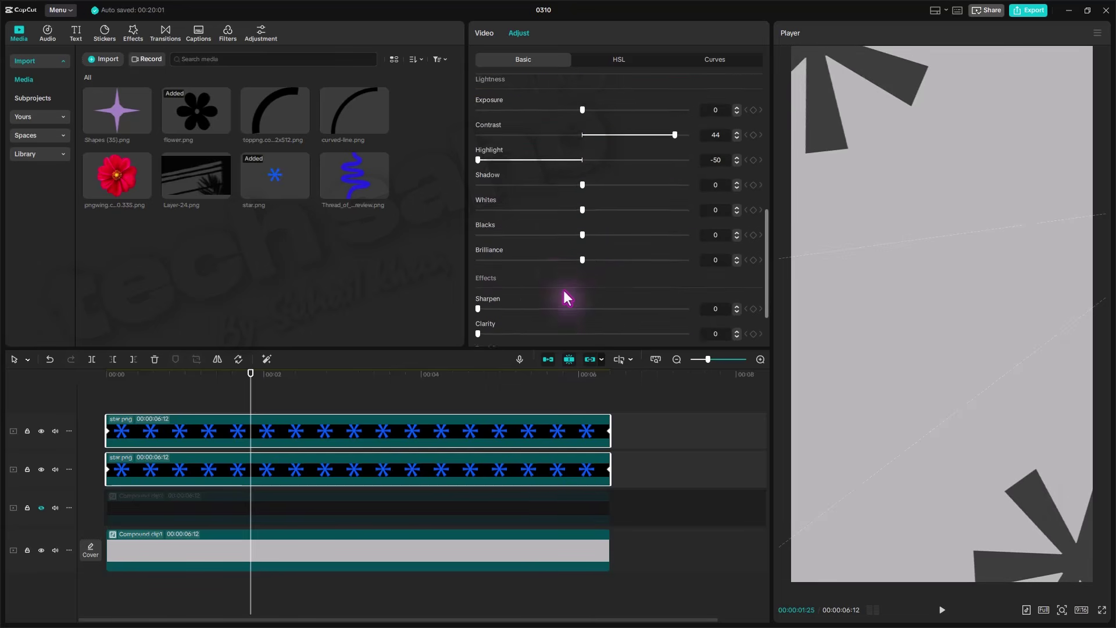
drag(584, 228, 555, 235)
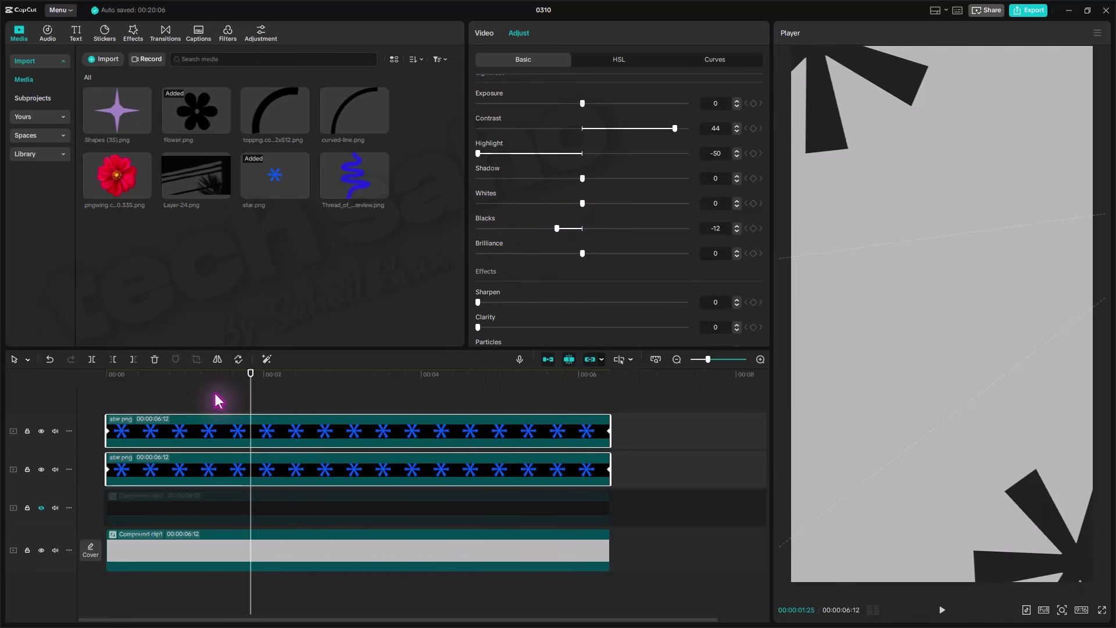
Play and scrub the timeline from the start to check the rotation of the dark stars.
click(108, 395)
key(space)
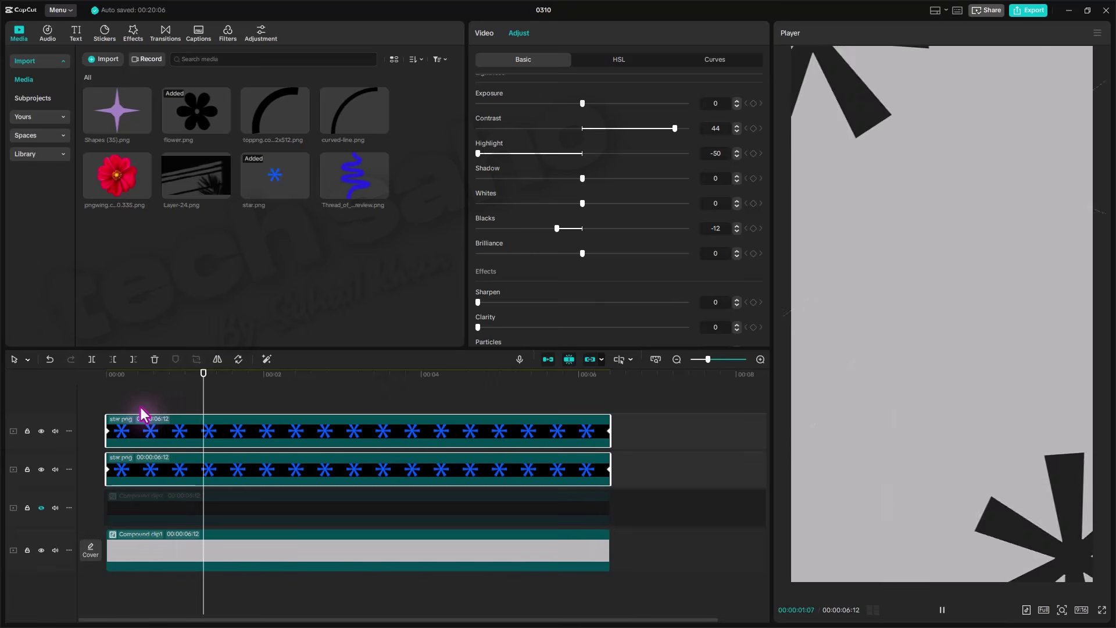
key(space)
click(202, 460)
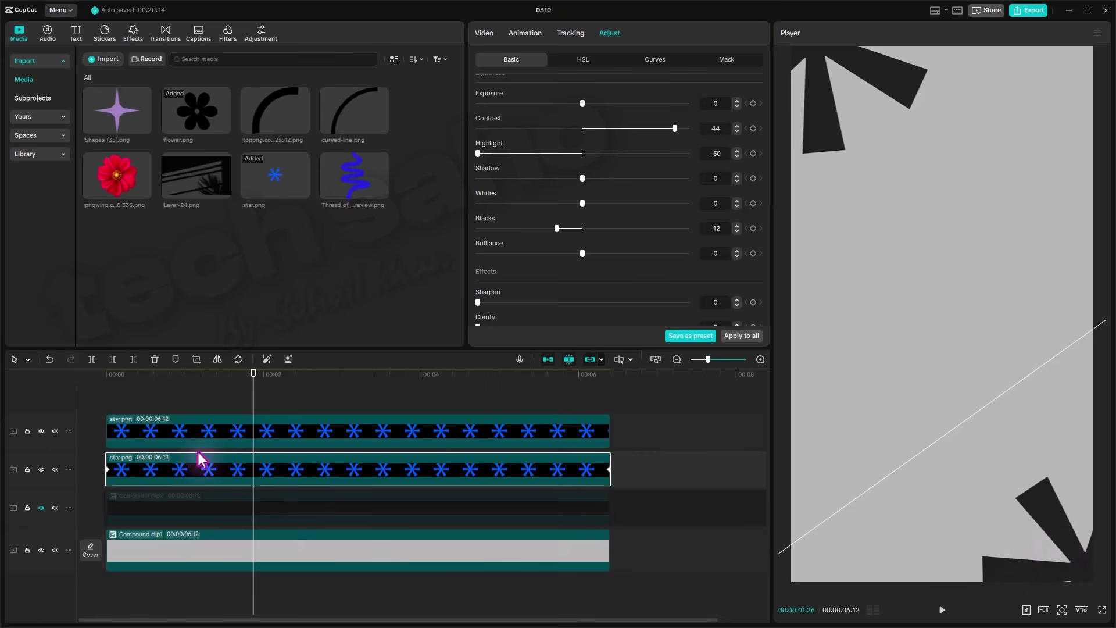
click(167, 375)
click(113, 375)
key(space)
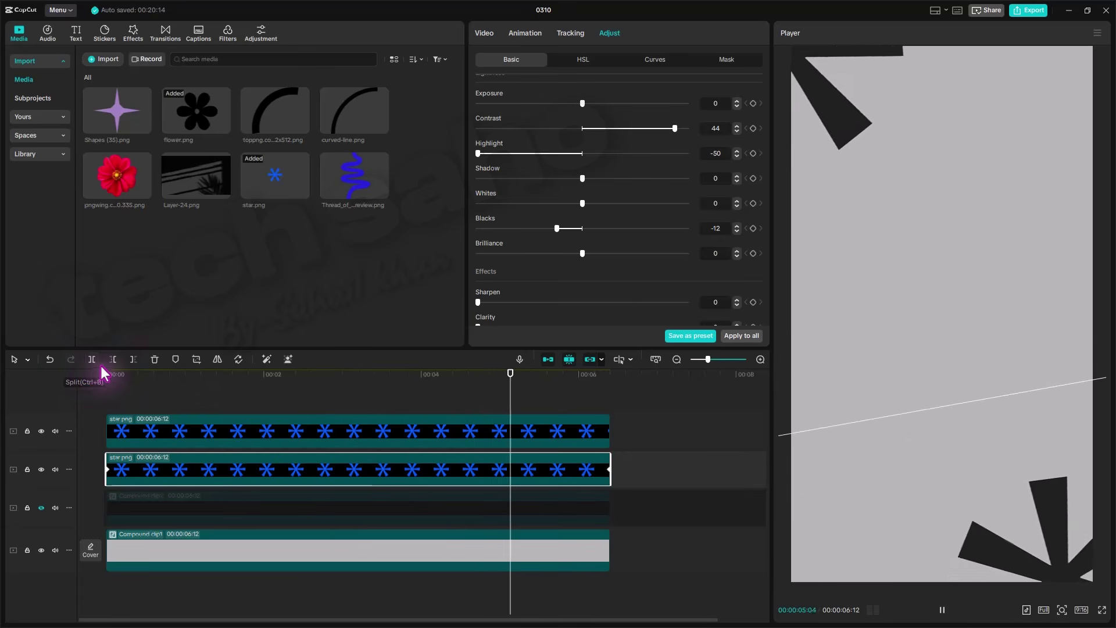
click(296, 381)
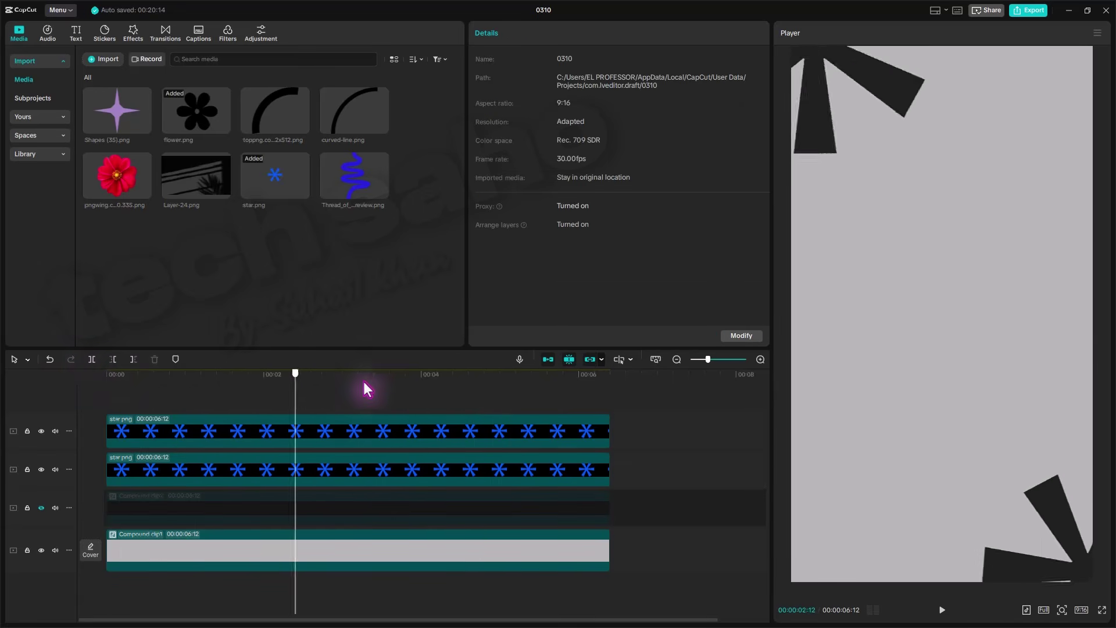
drag(364, 388, 193, 372)
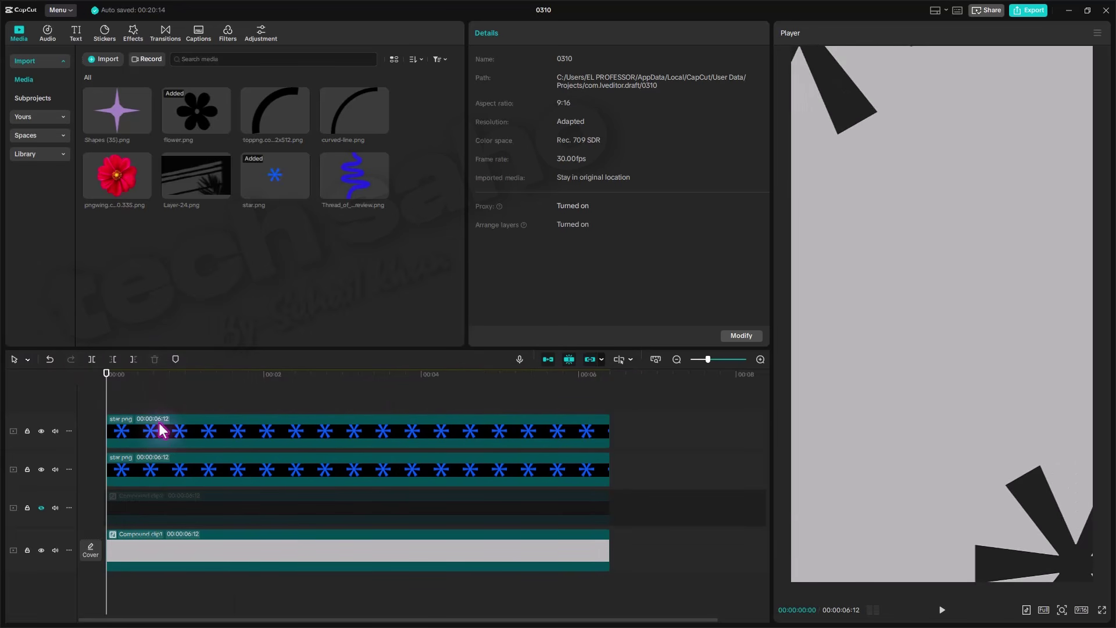
Combine the two star clips into one compound clip.
click(236, 436)
ctrl+click(284, 472)
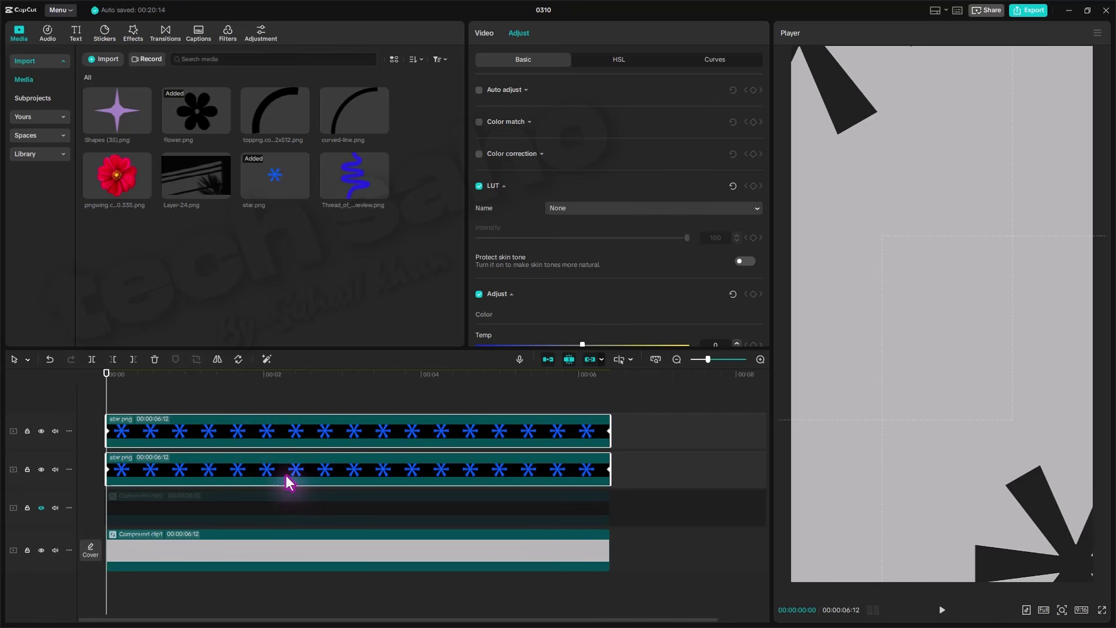
key(alt+g)
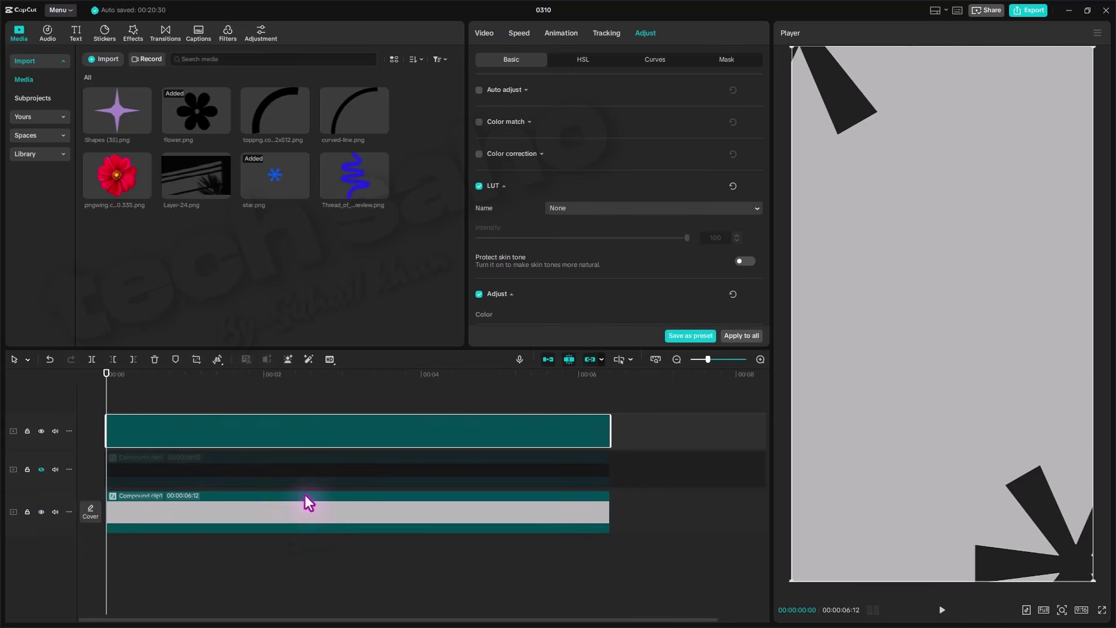
Hide the star compound clip's track, unhide the flower compound clip's track, and play the flowers.
click(41, 430)
click(41, 470)
key(space)
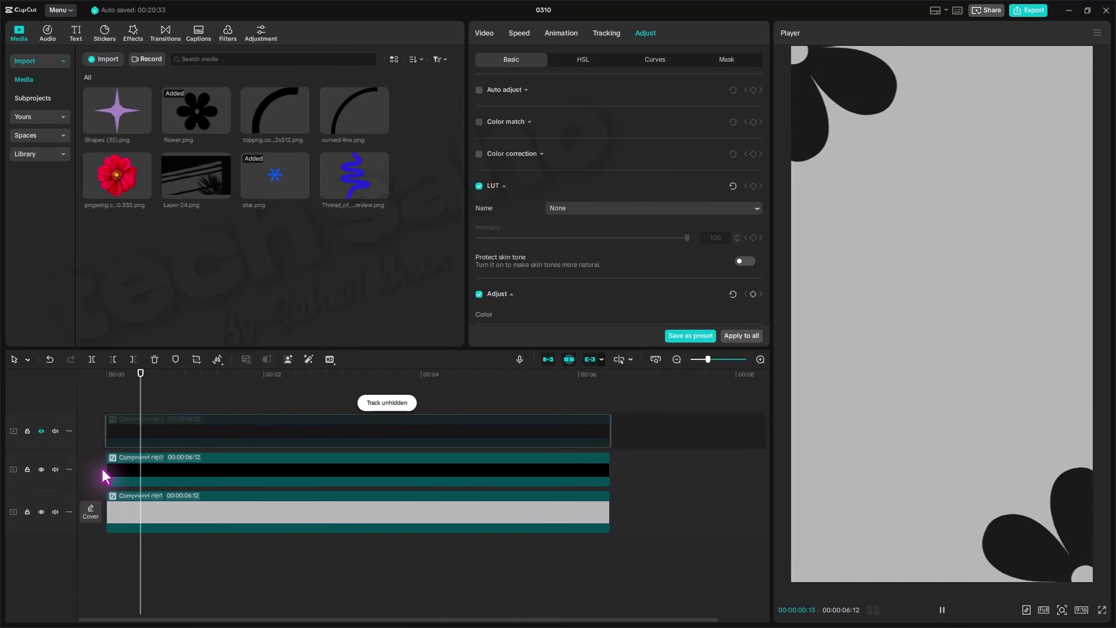
click(151, 461)
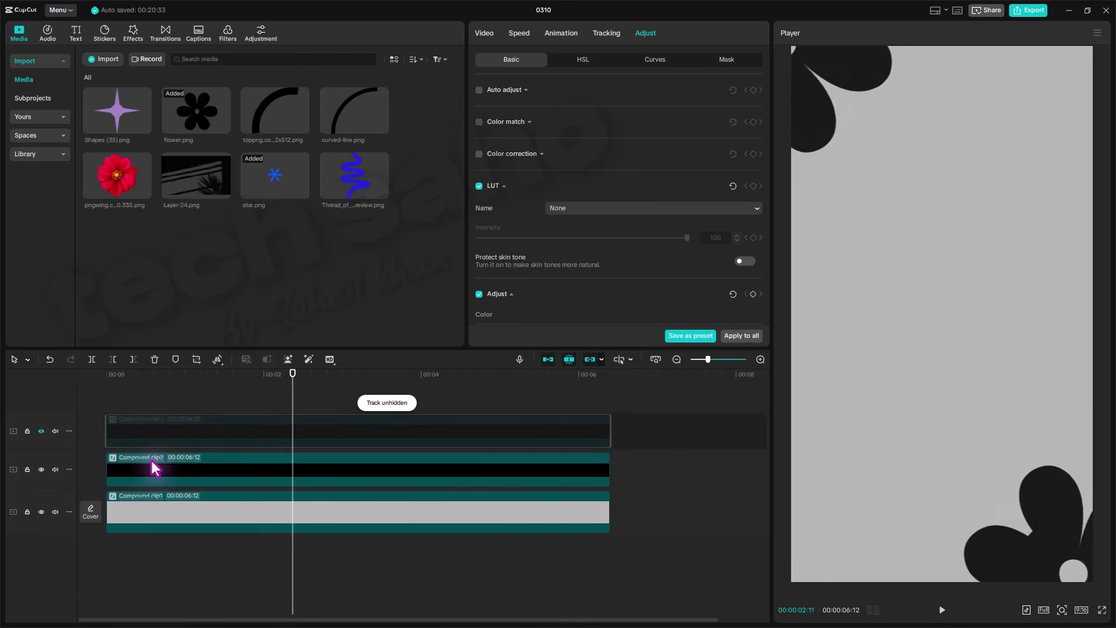
Preview the star compound clip with the flowers hidden, and switch visibility back to the flower compound clip.
click(41, 469)
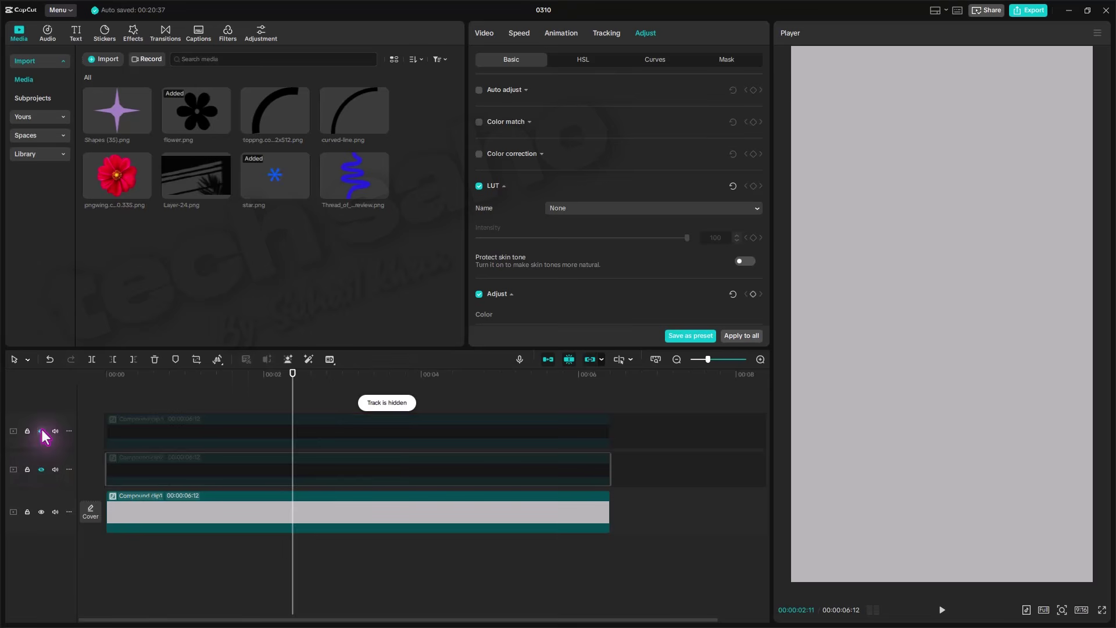
click(41, 431)
click(148, 378)
key(space)
click(98, 378)
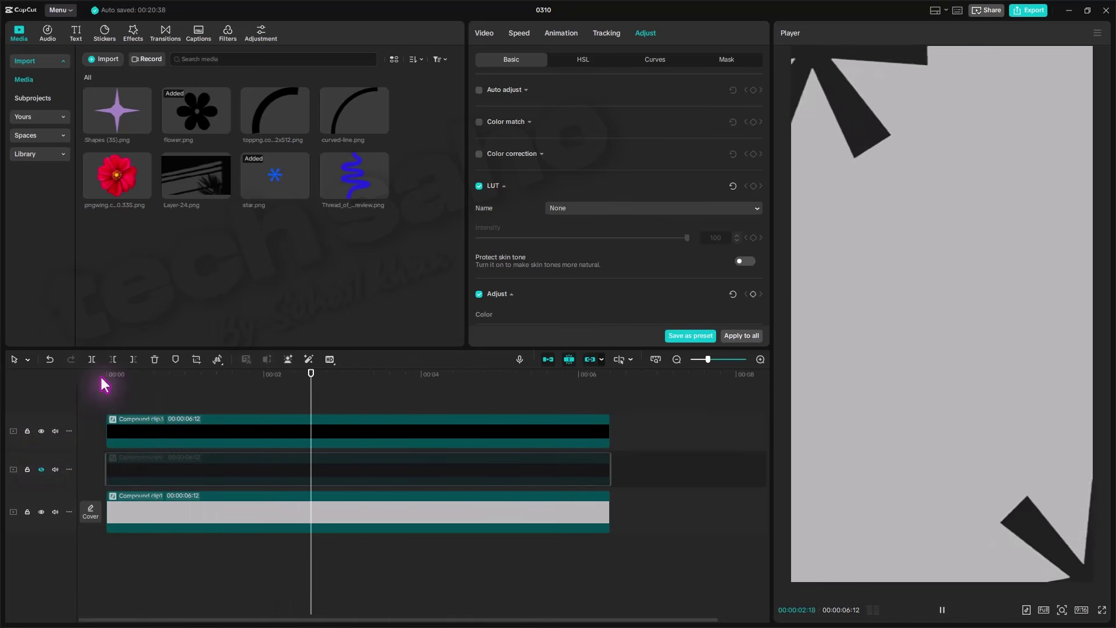
key(space)
click(198, 435)
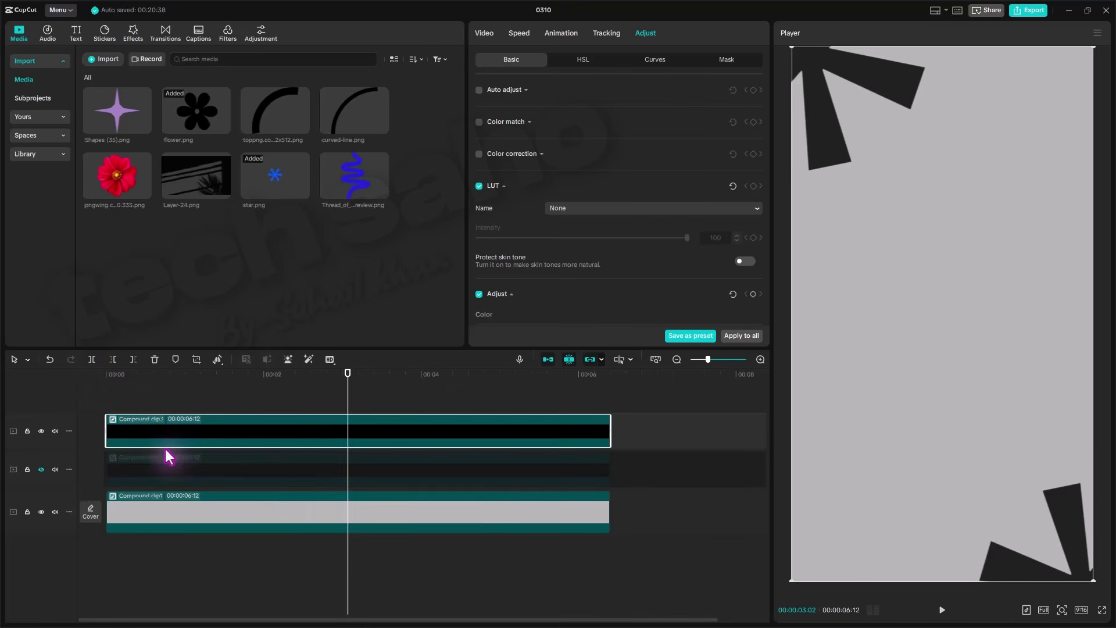
click(40, 469)
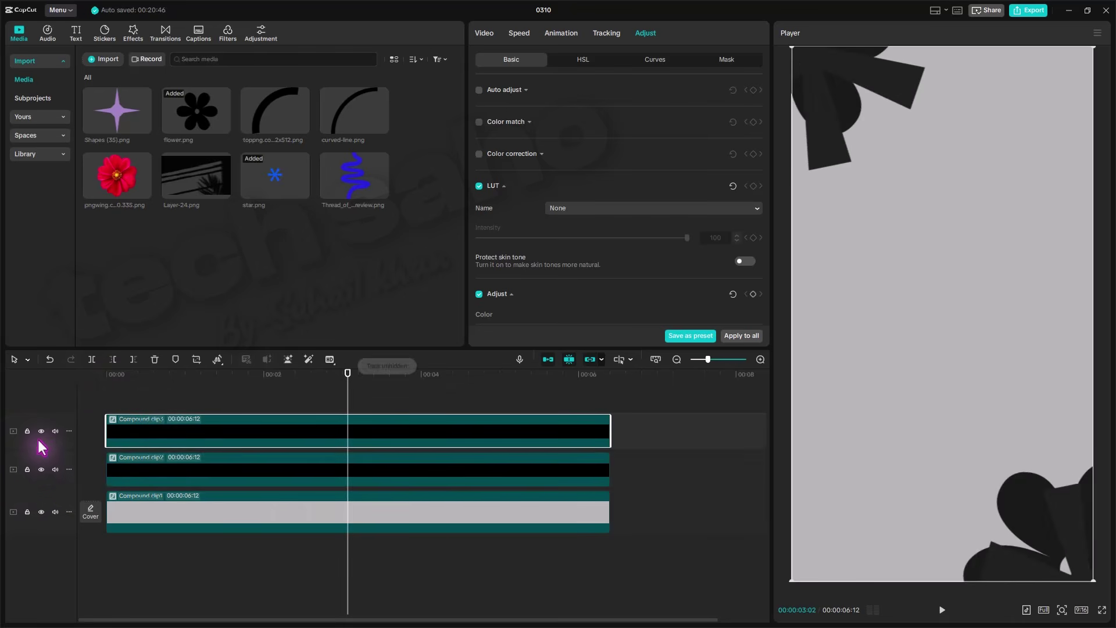
click(40, 431)
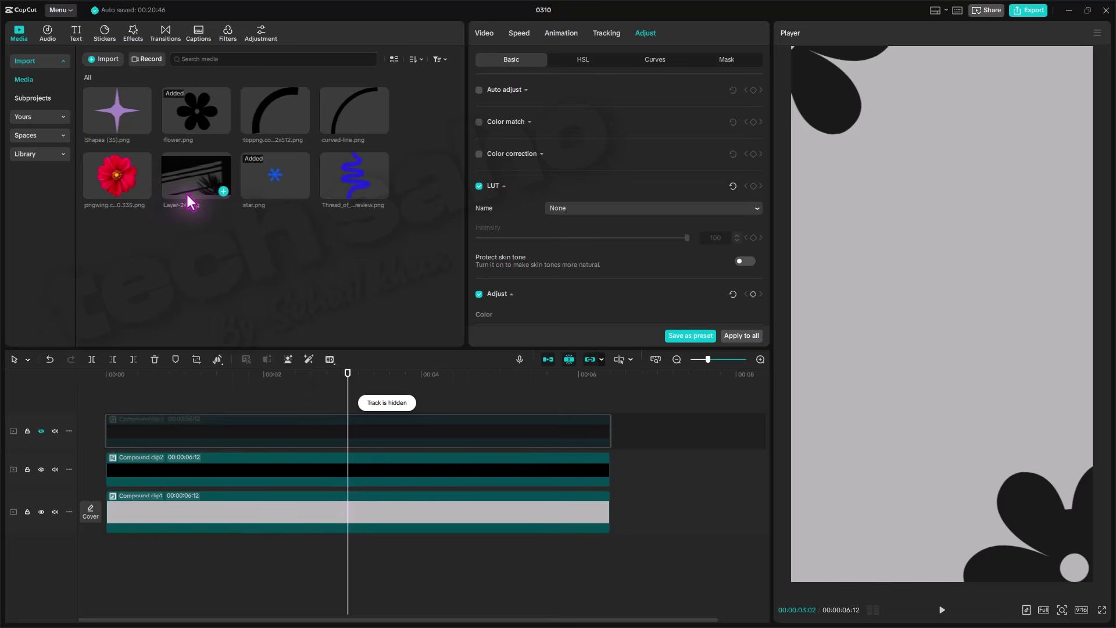
Add Layer-24.png above all other tracks from the timeline start and extend it to 00:00:06:12.
drag(190, 183, 112, 401)
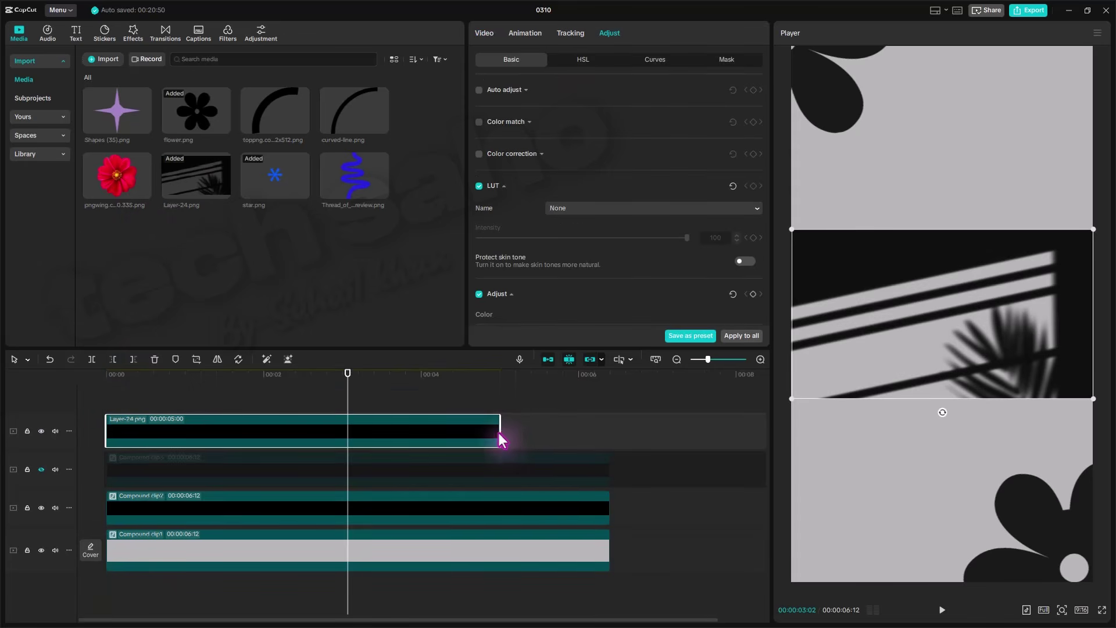
drag(501, 440, 609, 438)
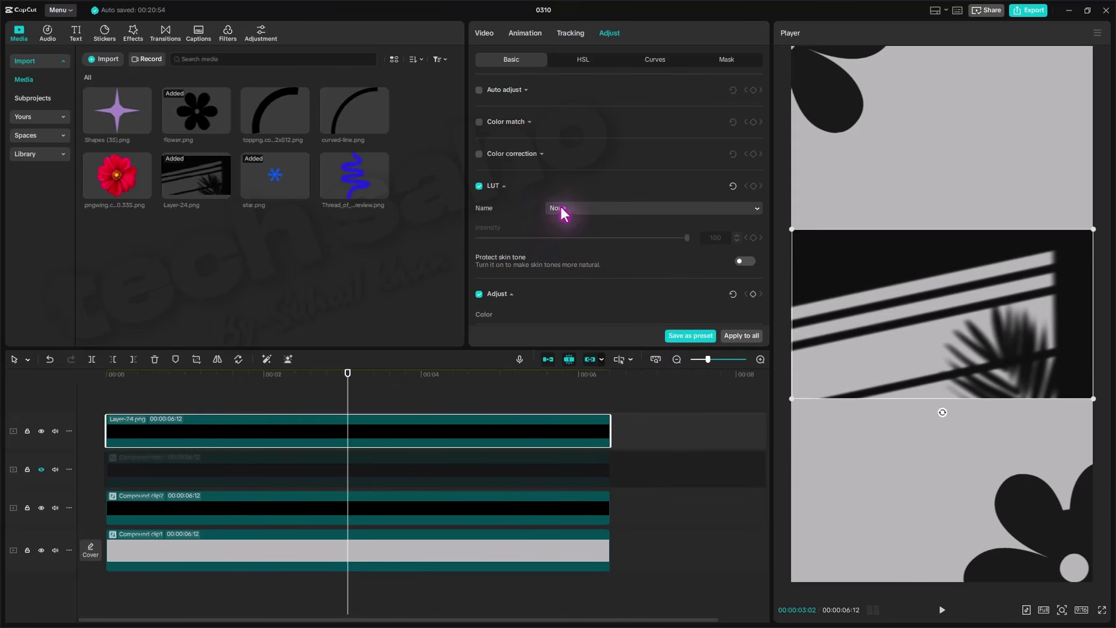
Rotate the Layer-24.png shadow overlay to 90° and scale it to 182% to fill the vertical frame.
click(485, 33)
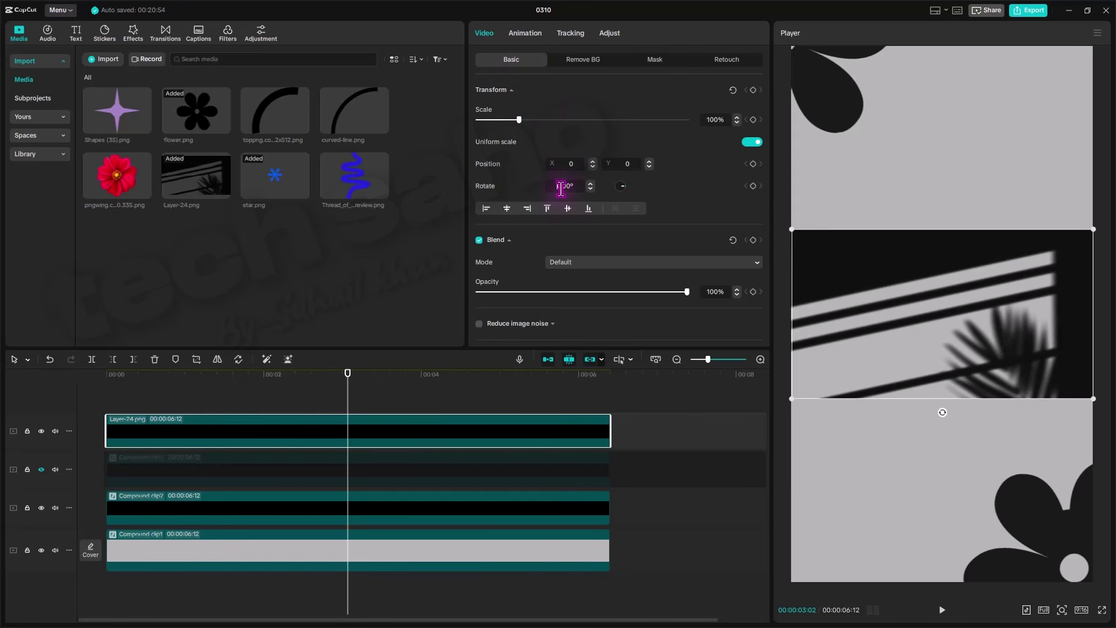
key(Return)
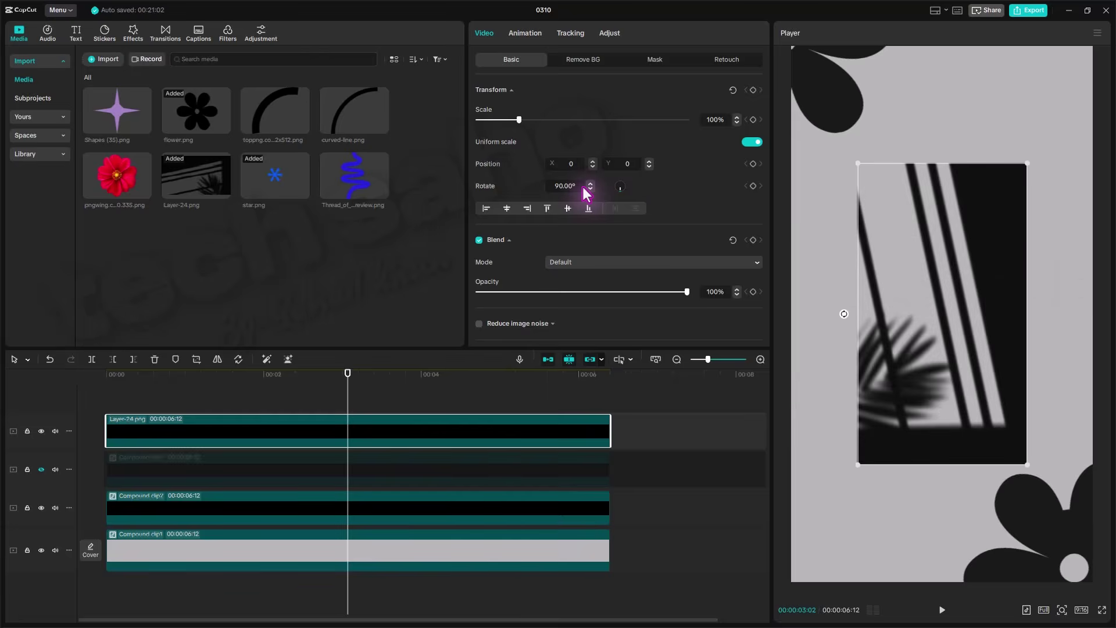
drag(519, 120, 553, 120)
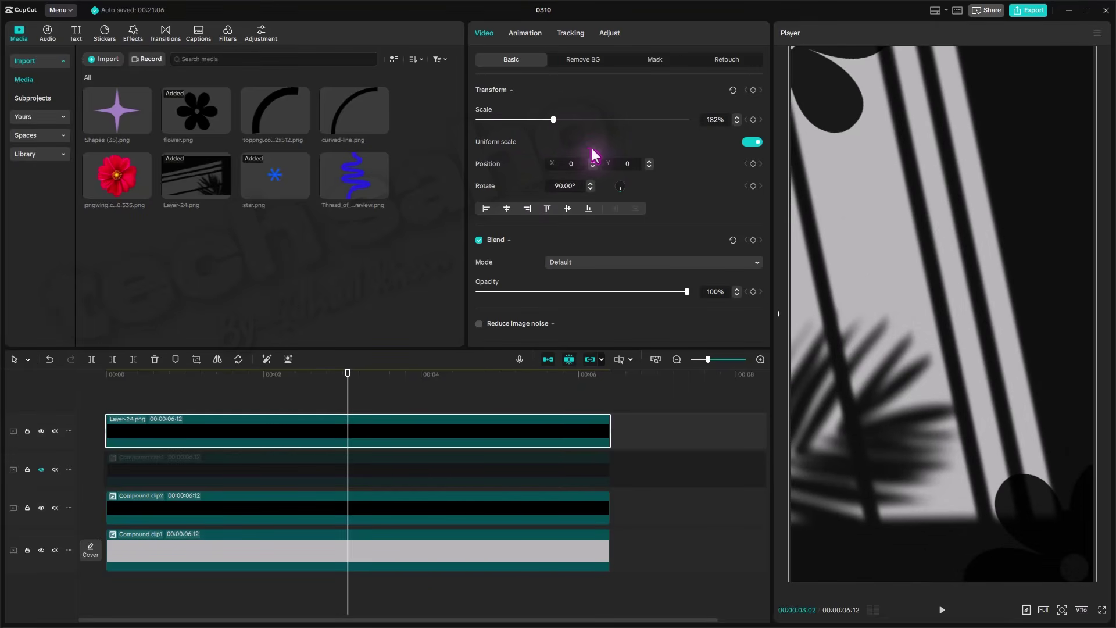
Lower the Layer-24.png overlay's opacity to 21%, keeping the Default blend mode.
scroll(593, 204, down, 2)
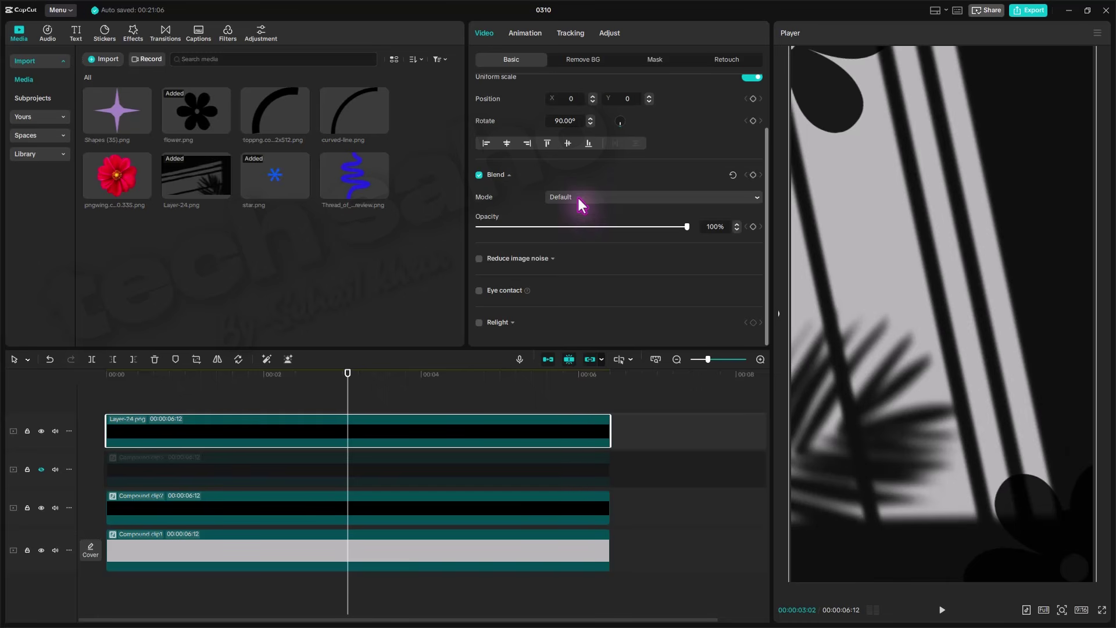
click(578, 198)
click(578, 197)
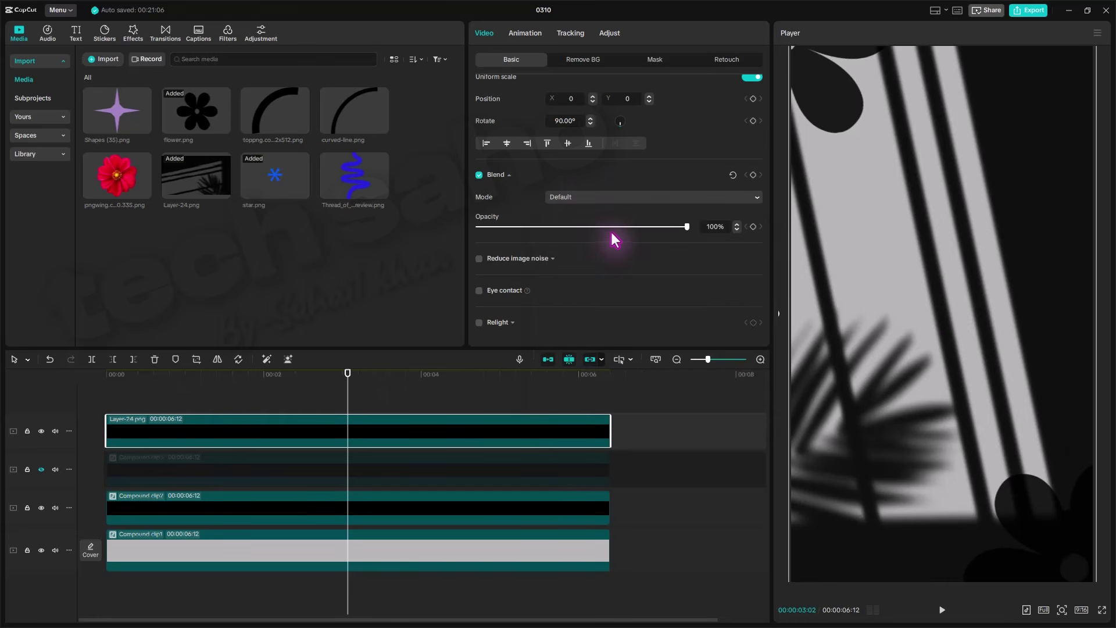
drag(608, 228, 528, 228)
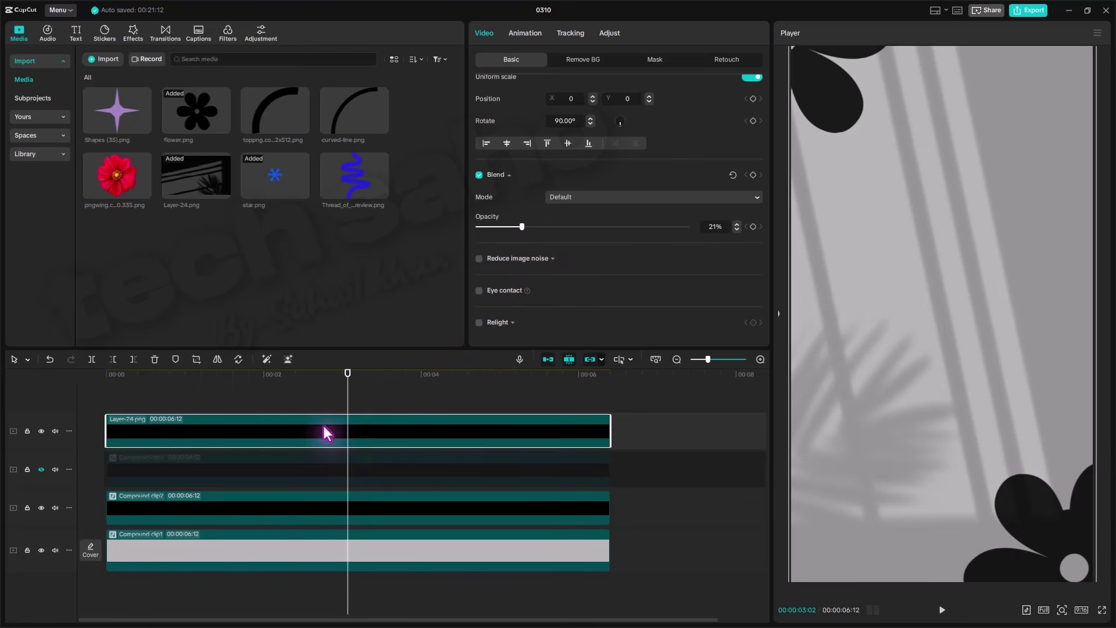
Move the Layer-24.png clip between the grey background and the flower compound clip, and play the composition from the start.
drag(322, 426, 312, 530)
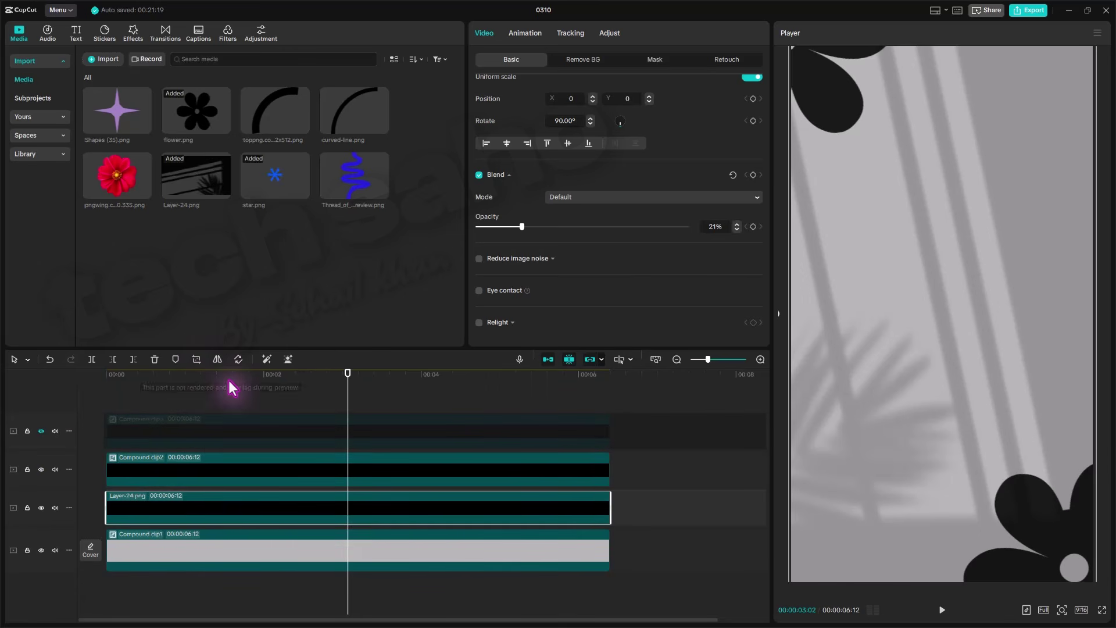
click(108, 376)
key(space)
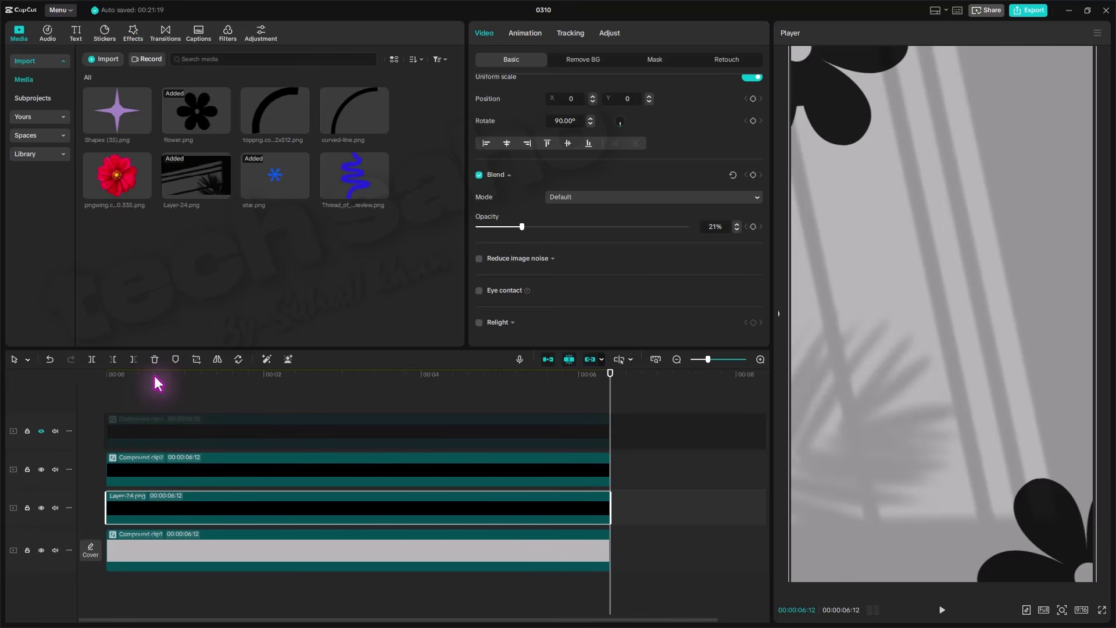
drag(155, 377, 346, 442)
drag(265, 436, 340, 478)
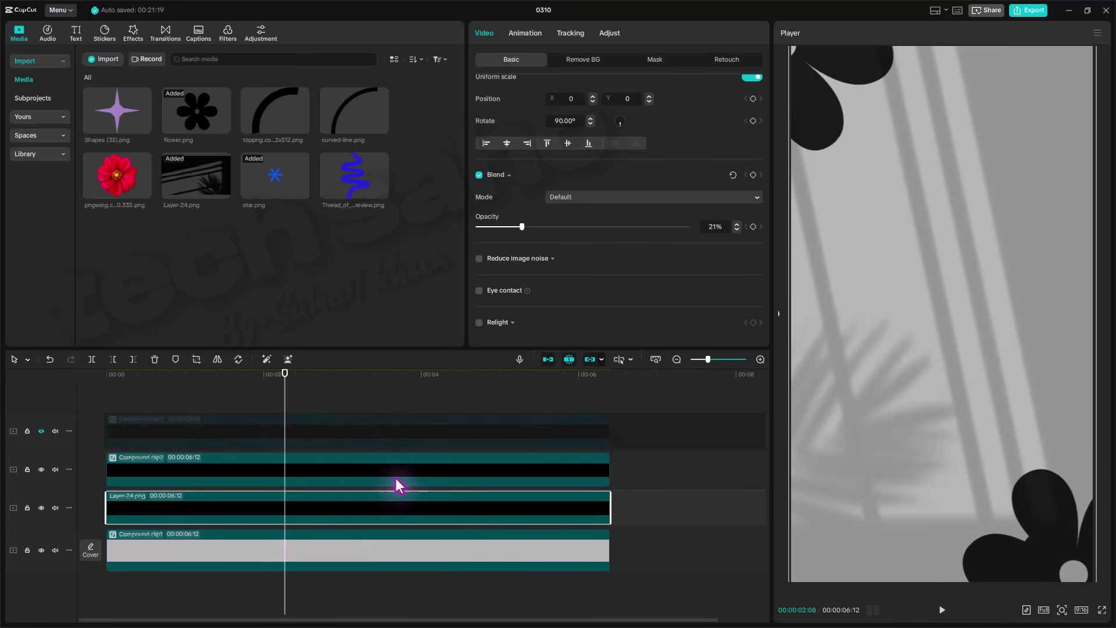
click(364, 480)
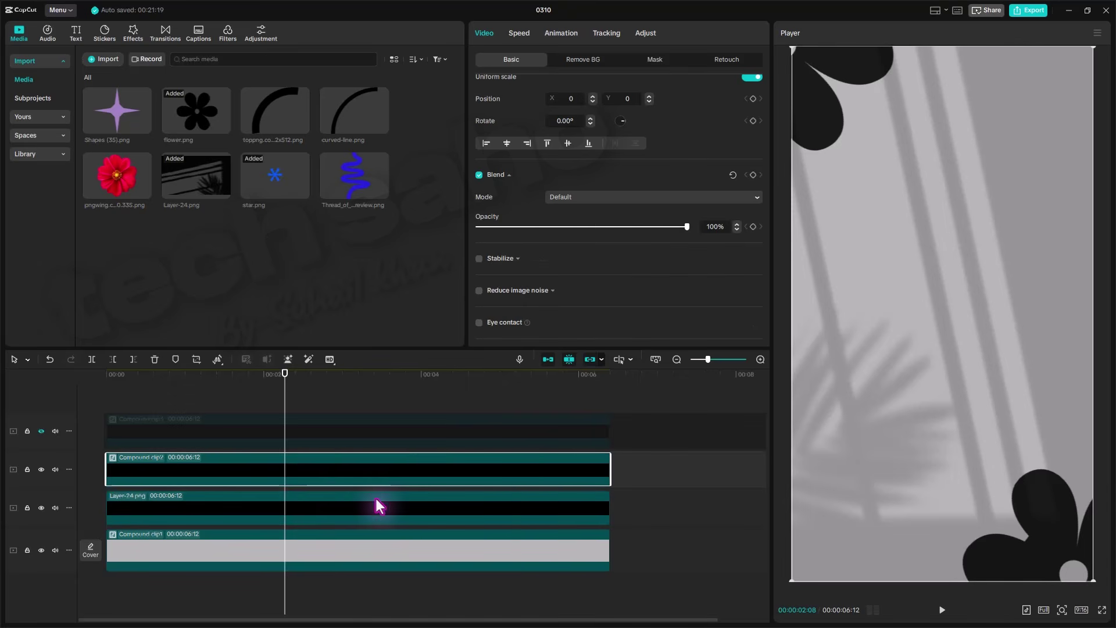
Add the toppng.com curved-line PNG above all other tracks from the timeline start and extend it to 00:00:06:12.
click(210, 393)
click(278, 517)
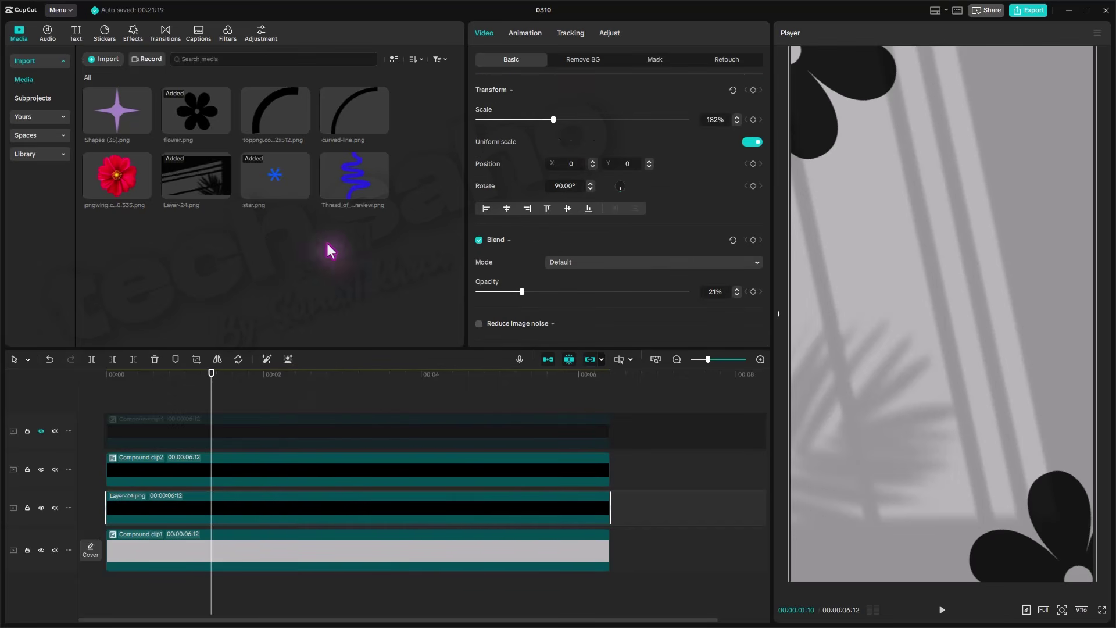
drag(271, 102, 113, 399)
drag(495, 435, 611, 445)
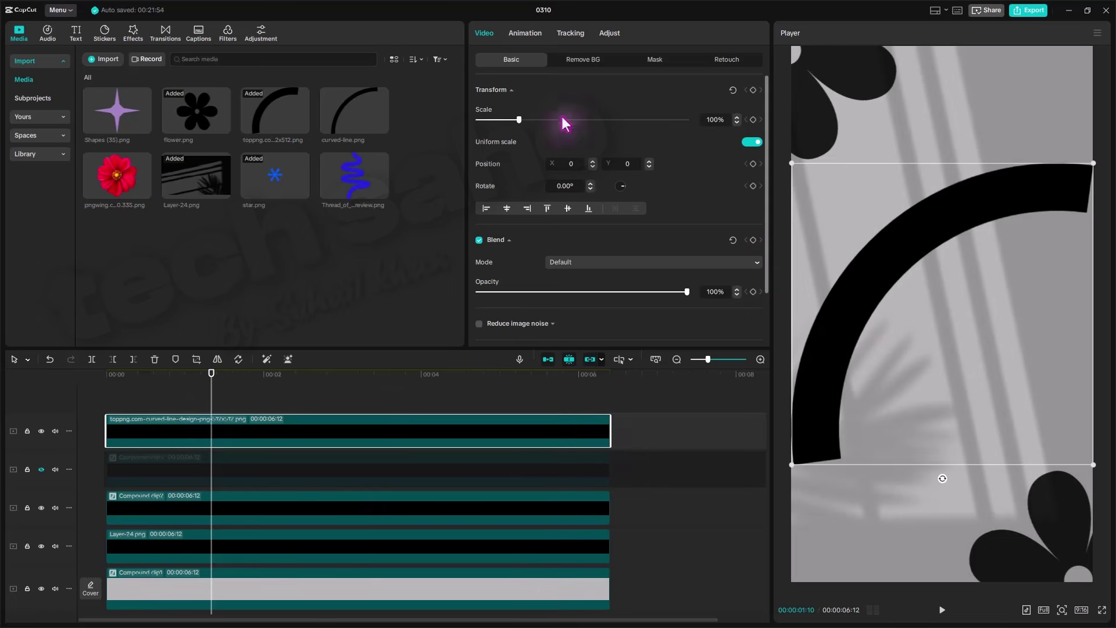
Rotate the curved-line image to 192.63°, scale it to 179%, and reposition it to X -893, Y 421.
drag(623, 186, 591, 185)
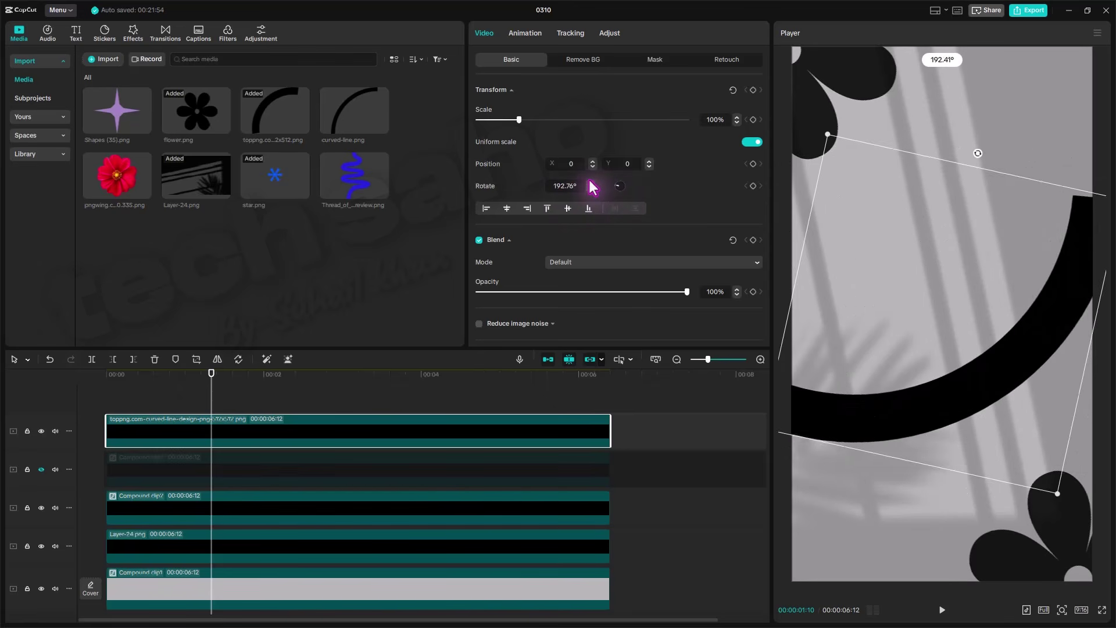
drag(536, 126, 553, 119)
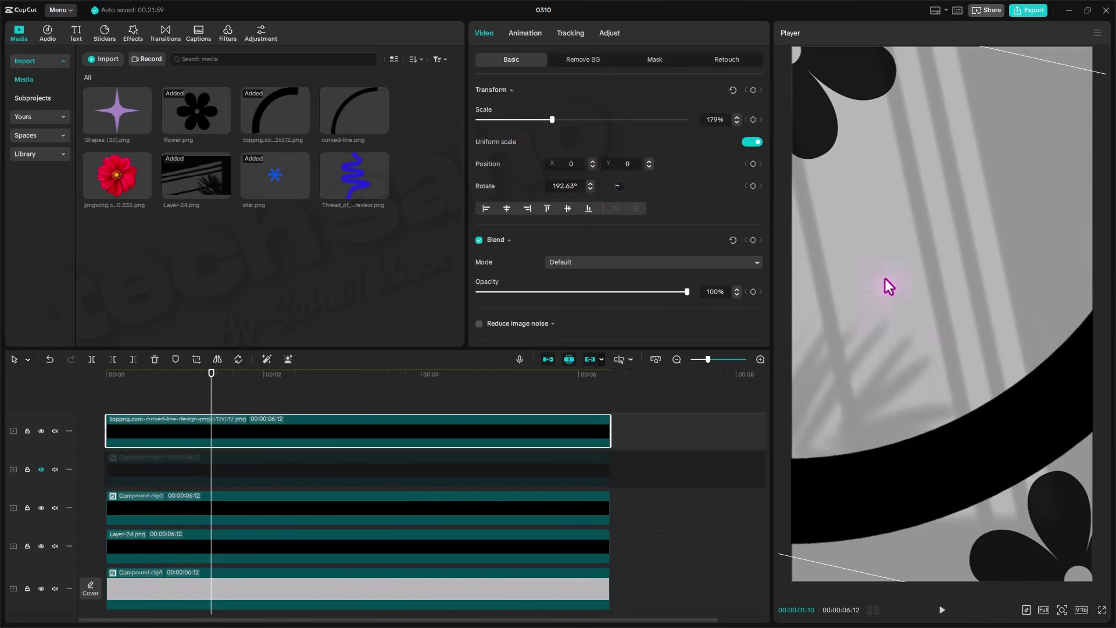
drag(1032, 239, 924, 384)
Turn off uniform scale for the curved line, stretch its width to 420%, and move it to X -2170, Y 983.
click(751, 142)
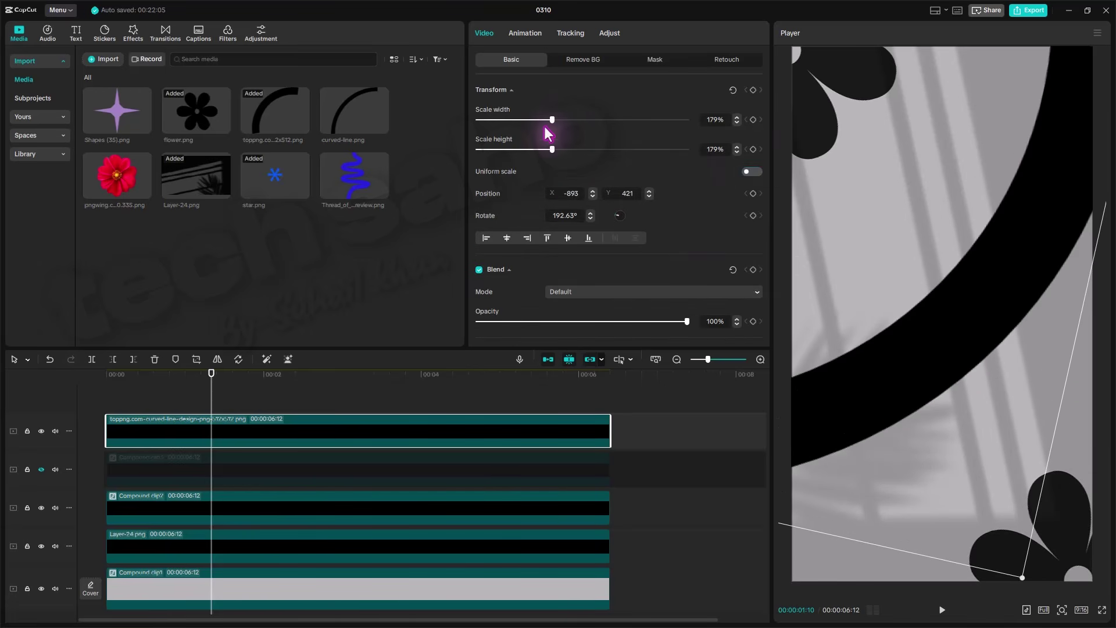
drag(552, 121, 653, 154)
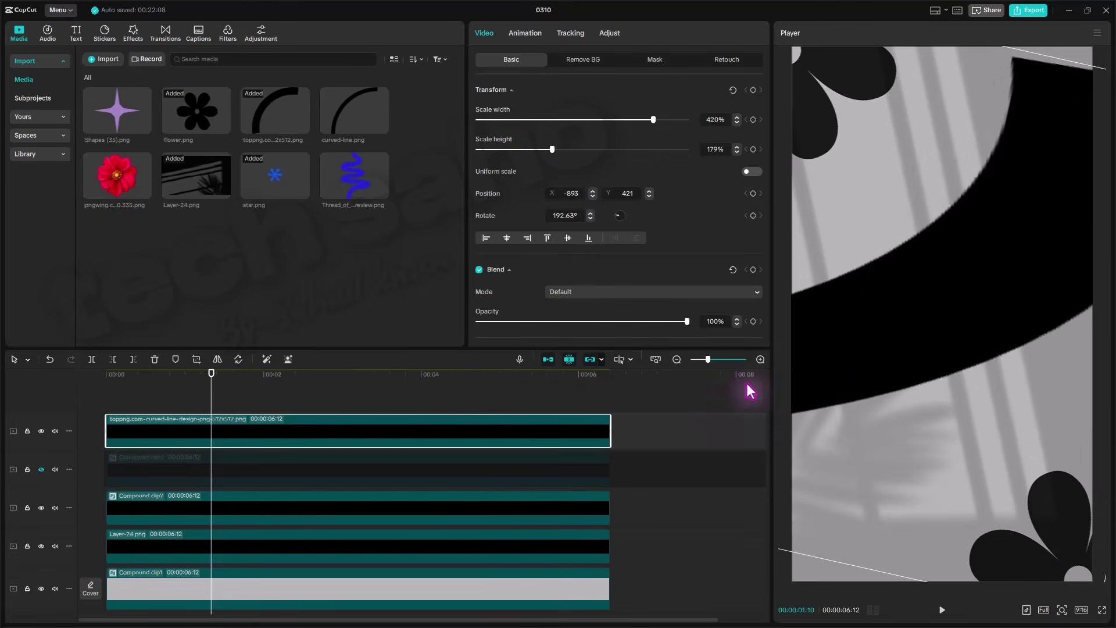
drag(782, 385, 832, 357)
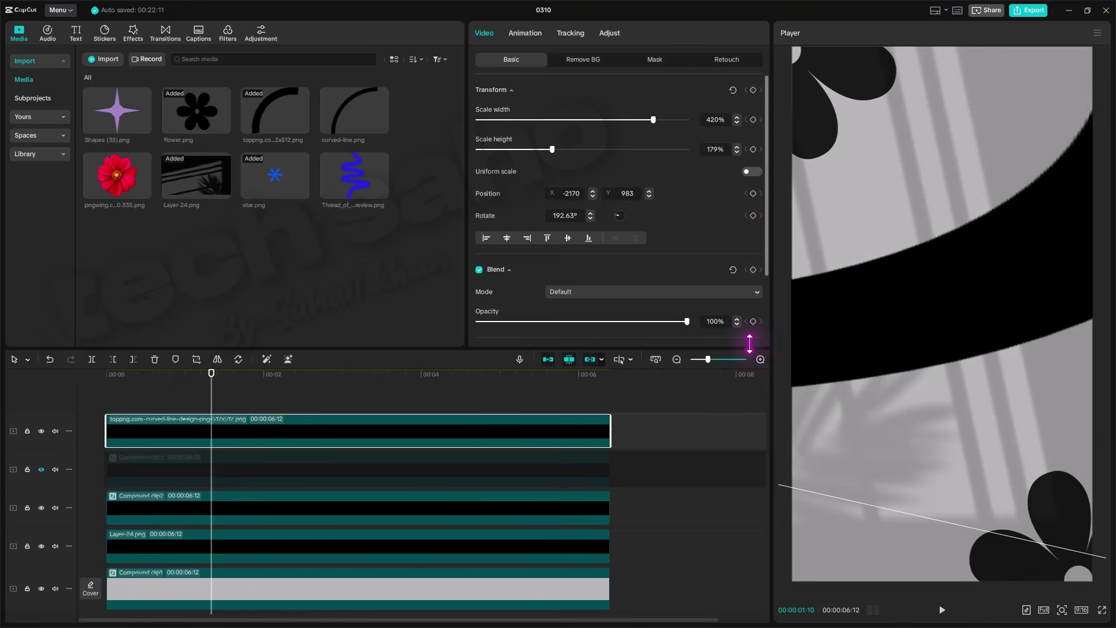
Add a Split mask to the curved-line clip, rotated to 68° with a feather of 16.
scroll(523, 221, down, 2)
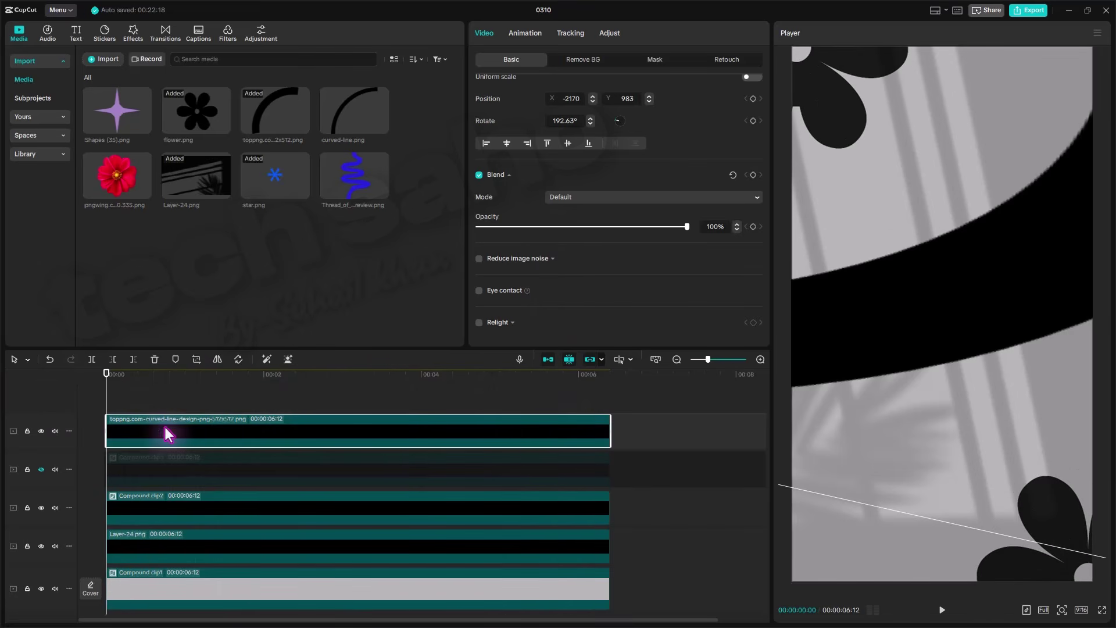
click(655, 59)
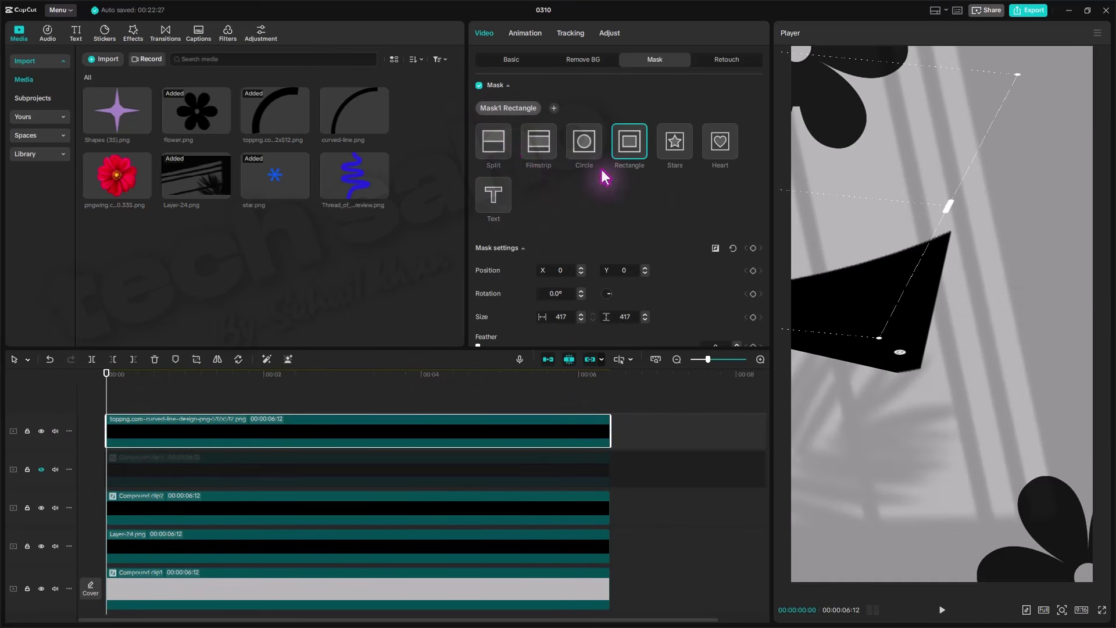
click(490, 146)
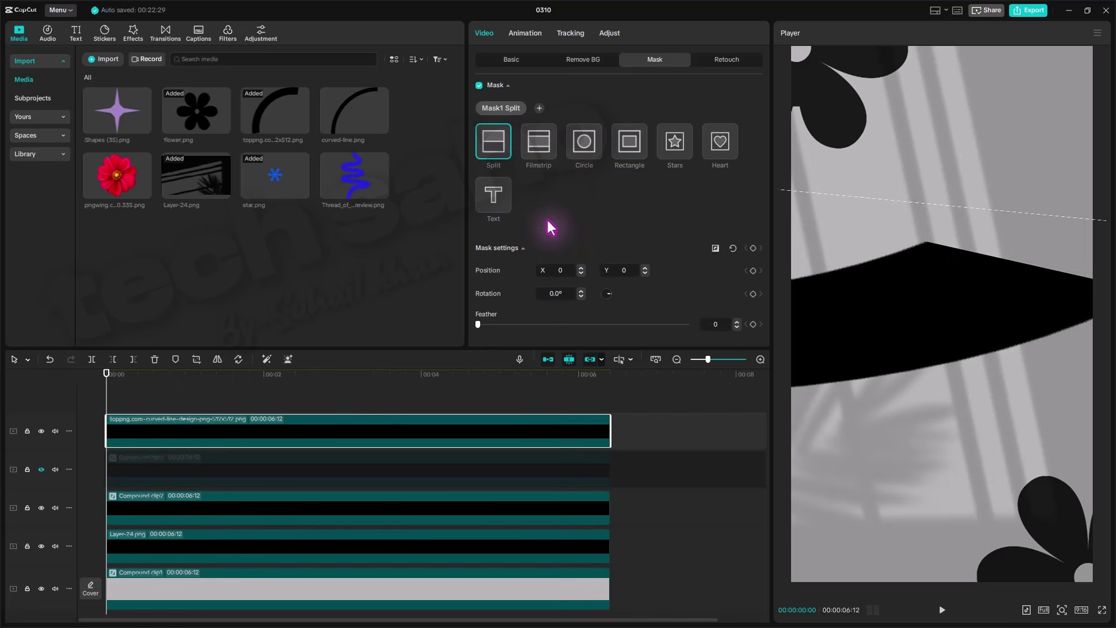
drag(478, 323, 541, 324)
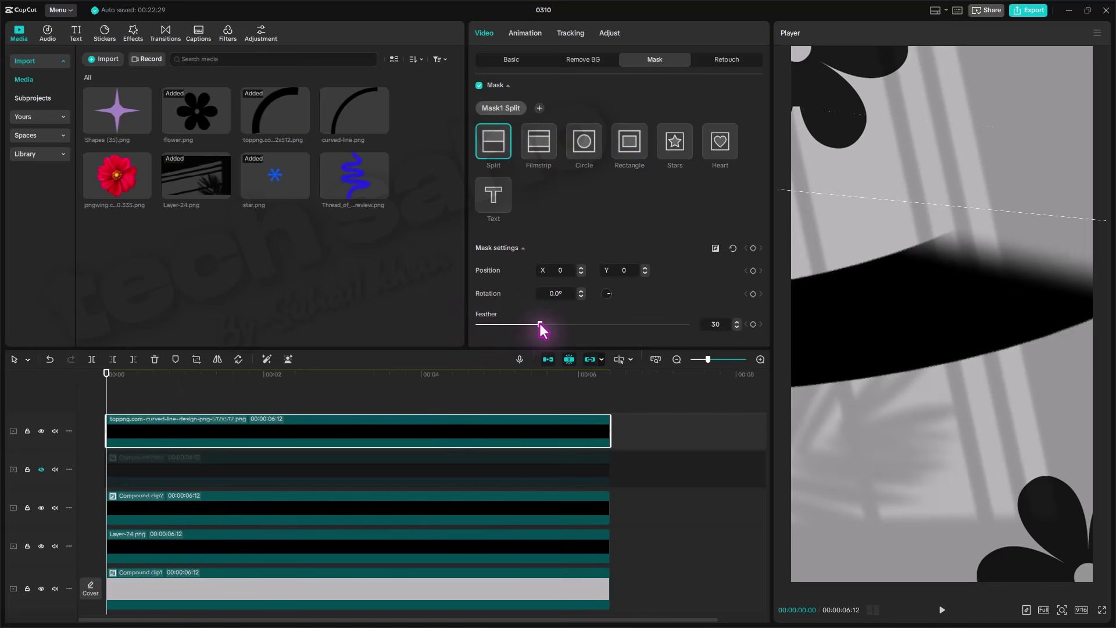
drag(989, 221, 837, 302)
drag(555, 327, 511, 329)
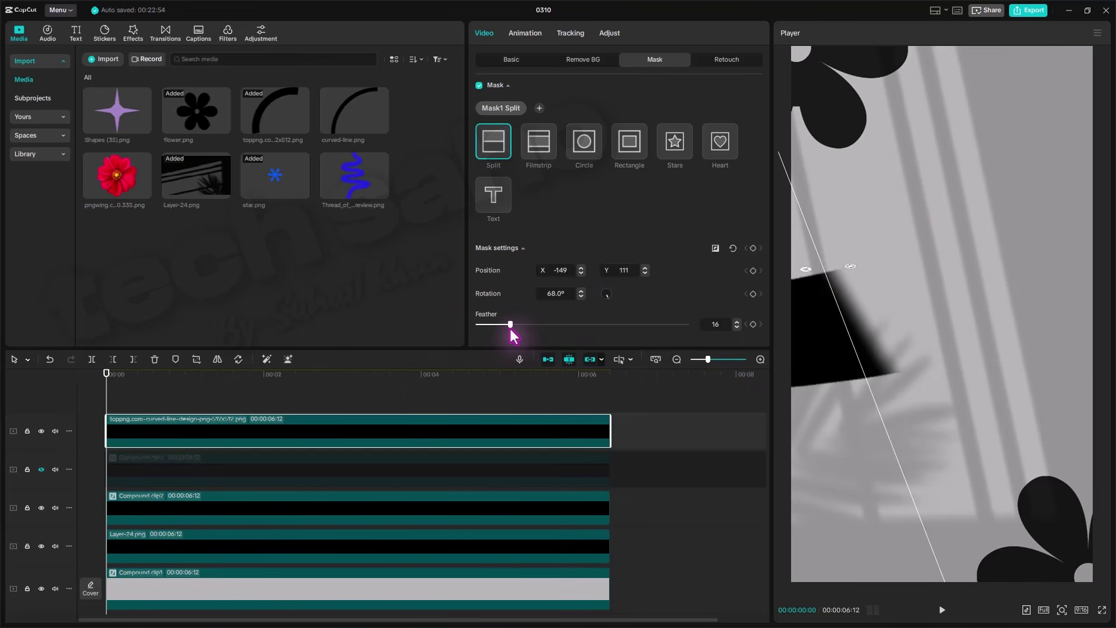
Move the Split mask to X -53, Y 152 so the curve is fully hidden, and keyframe its position at the timeline start.
drag(836, 321, 1101, 138)
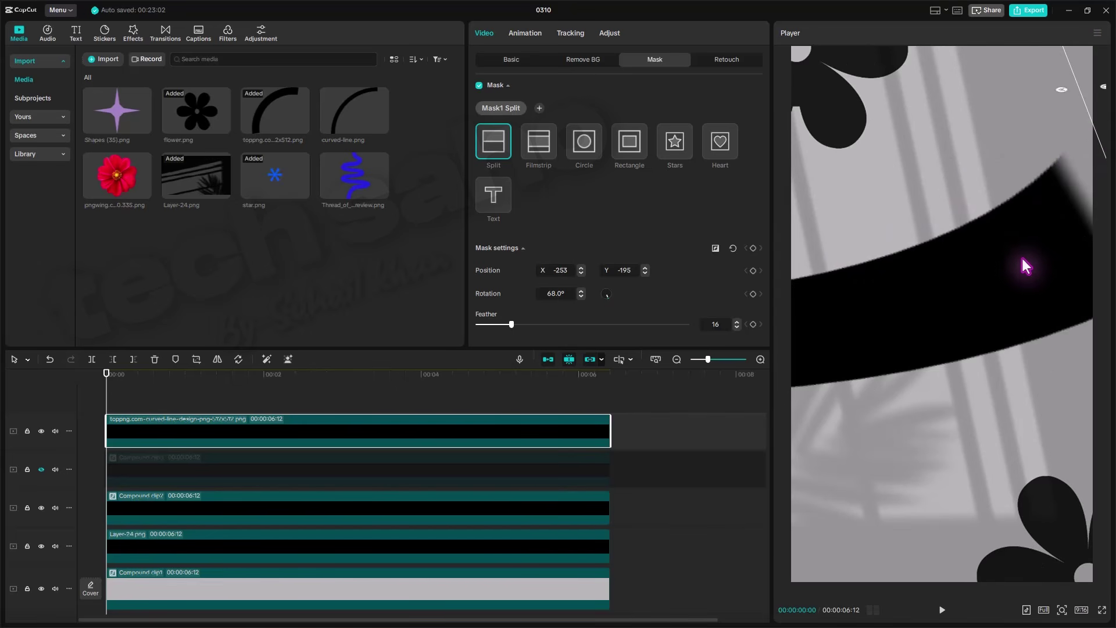
scroll(1059, 280, down, 3)
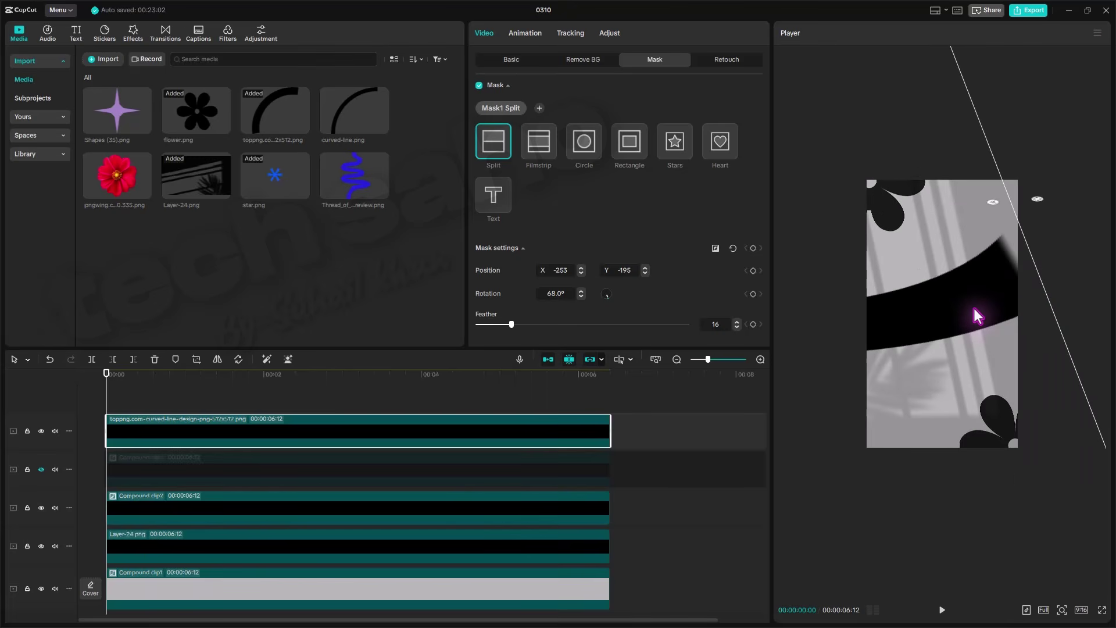
scroll(974, 309, up, 2)
scroll(974, 308, down, 2)
scroll(975, 309, up, 2)
scroll(975, 308, down, 2)
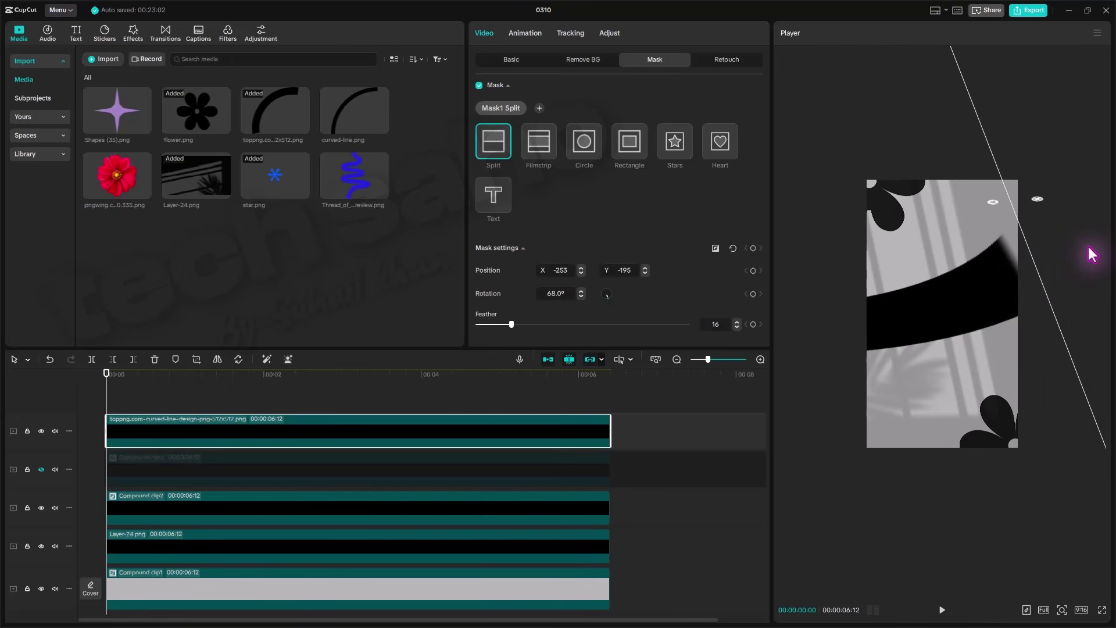
scroll(983, 283, up, 2)
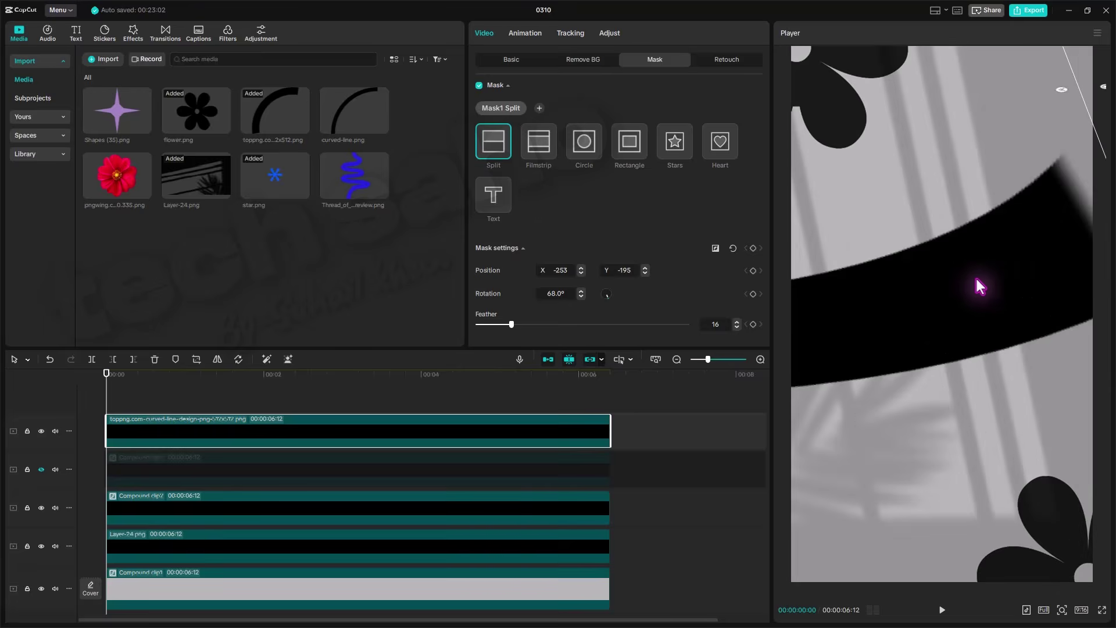
scroll(976, 285, down, 2)
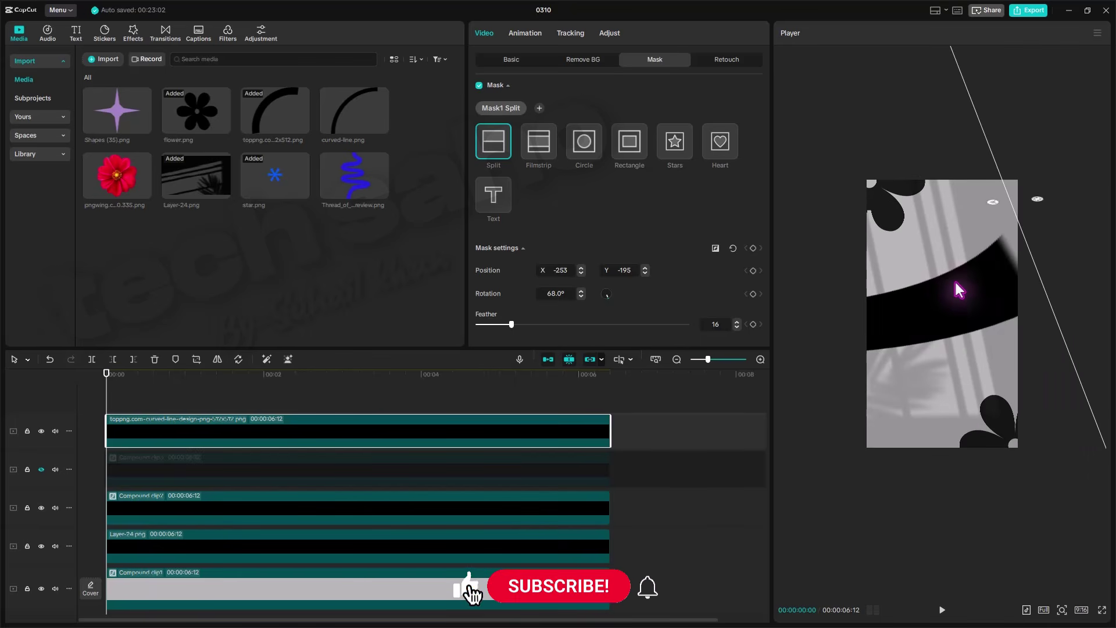
drag(1020, 209, 807, 303)
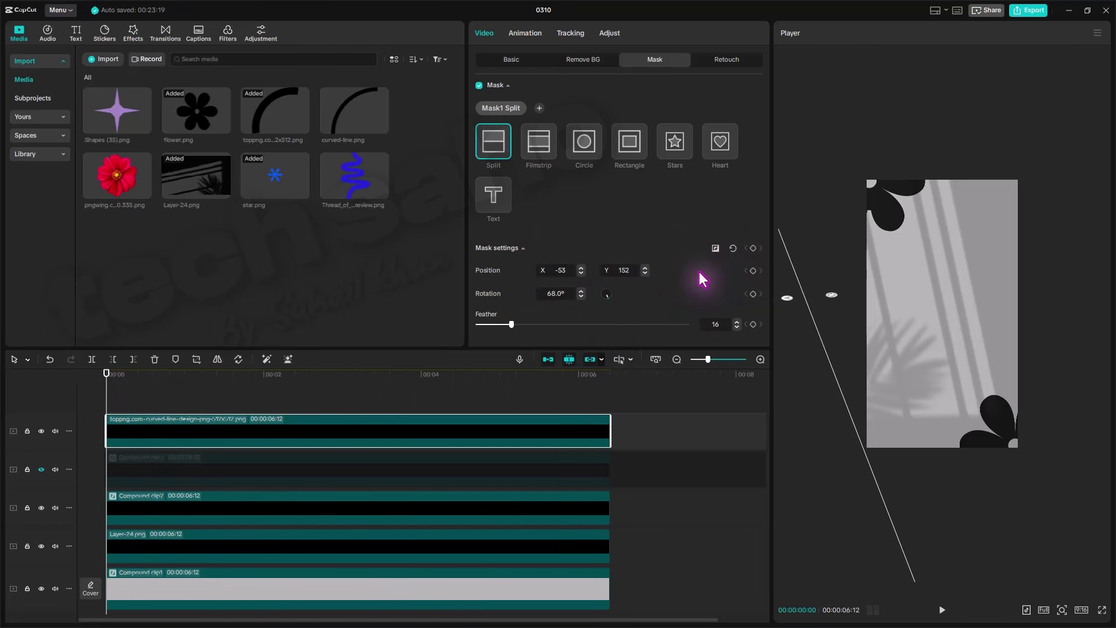
click(753, 271)
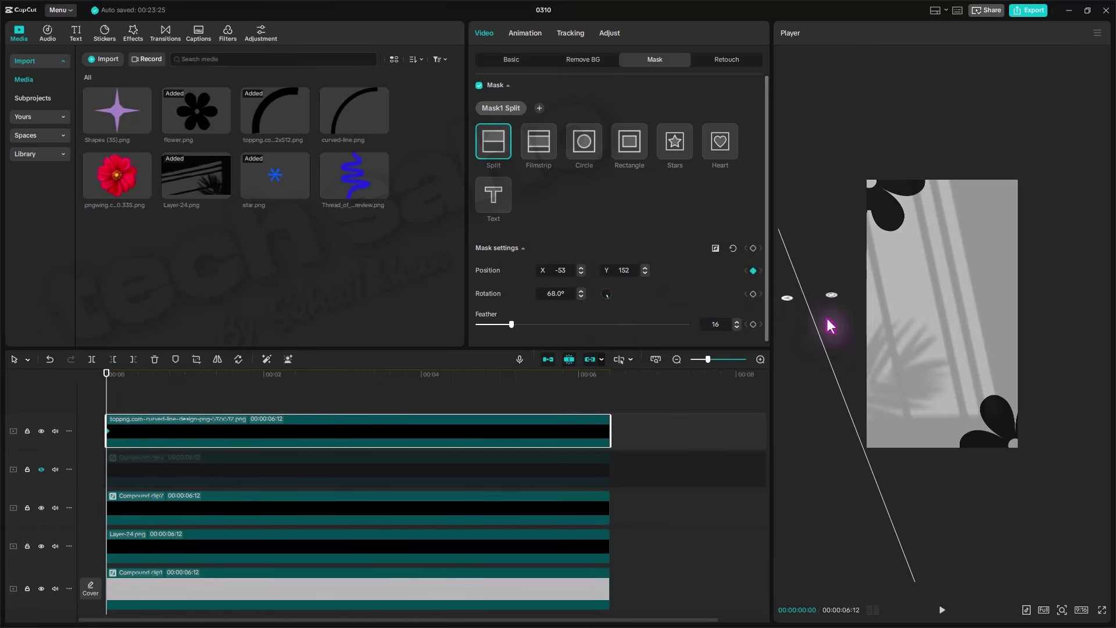
Keyframe the mask position at X -290, Y -417 at 00:00:02:25 to reveal the whole curve, and play the animation from the start.
click(329, 390)
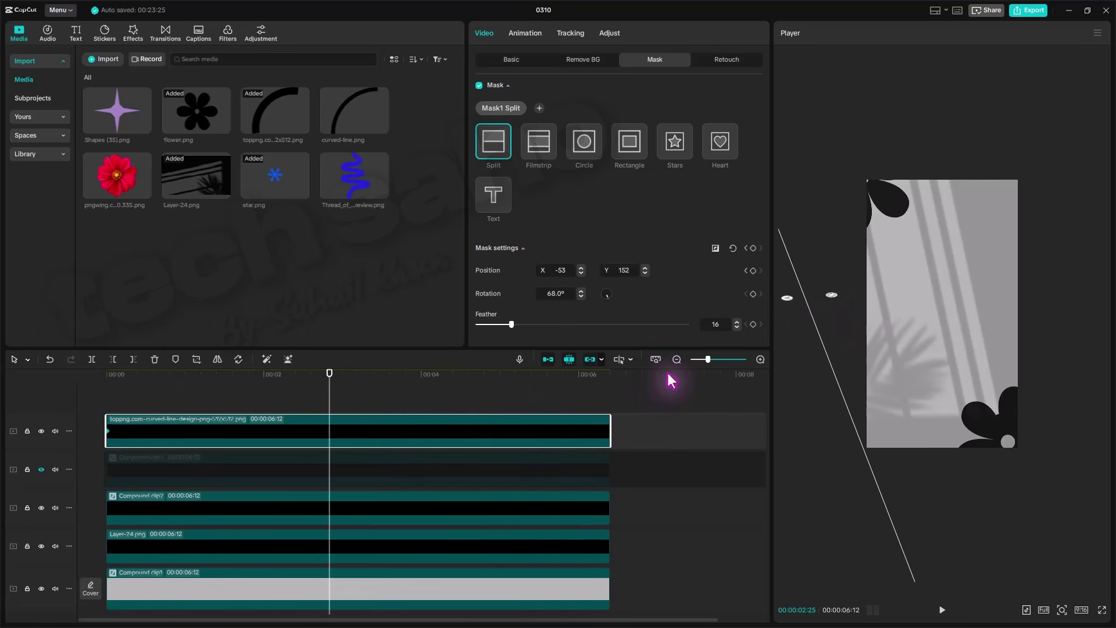
drag(841, 327, 1057, 127)
drag(1061, 119, 1102, 124)
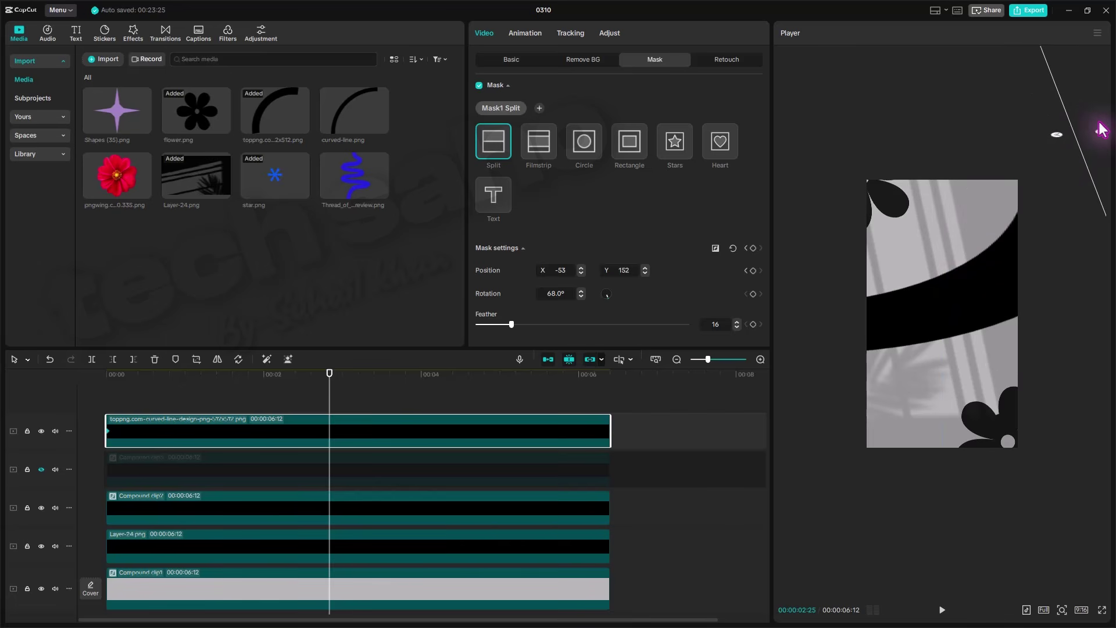
click(753, 270)
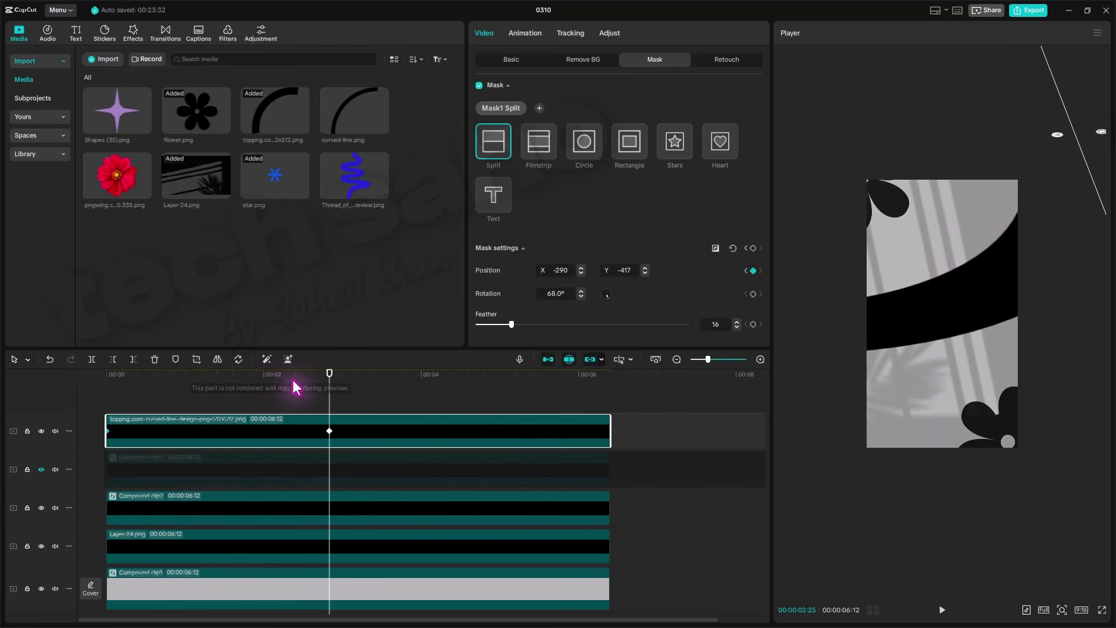
drag(294, 386, 78, 384)
key(space)
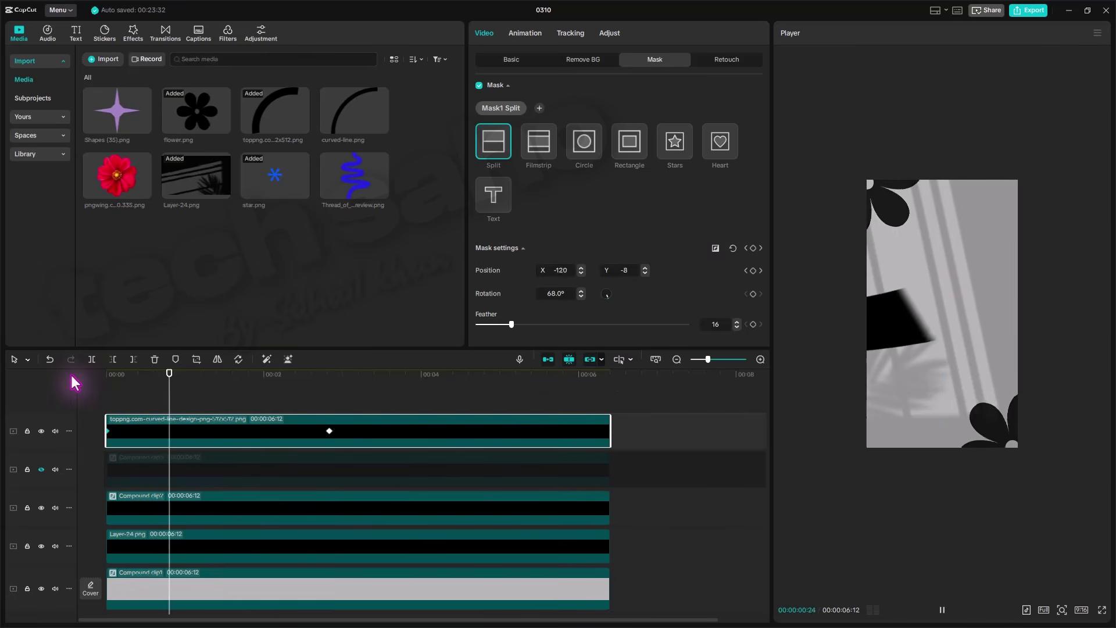
key(space)
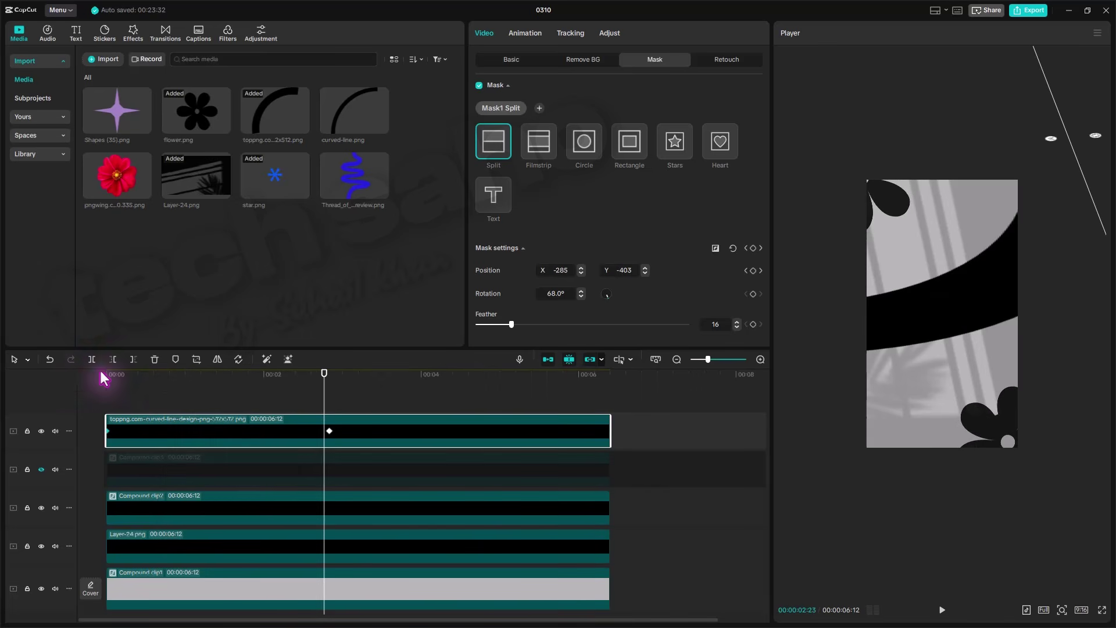
Apply the Cubic Out preset curve to the curved-line clip's mask keyframe animation.
right_click(329, 431)
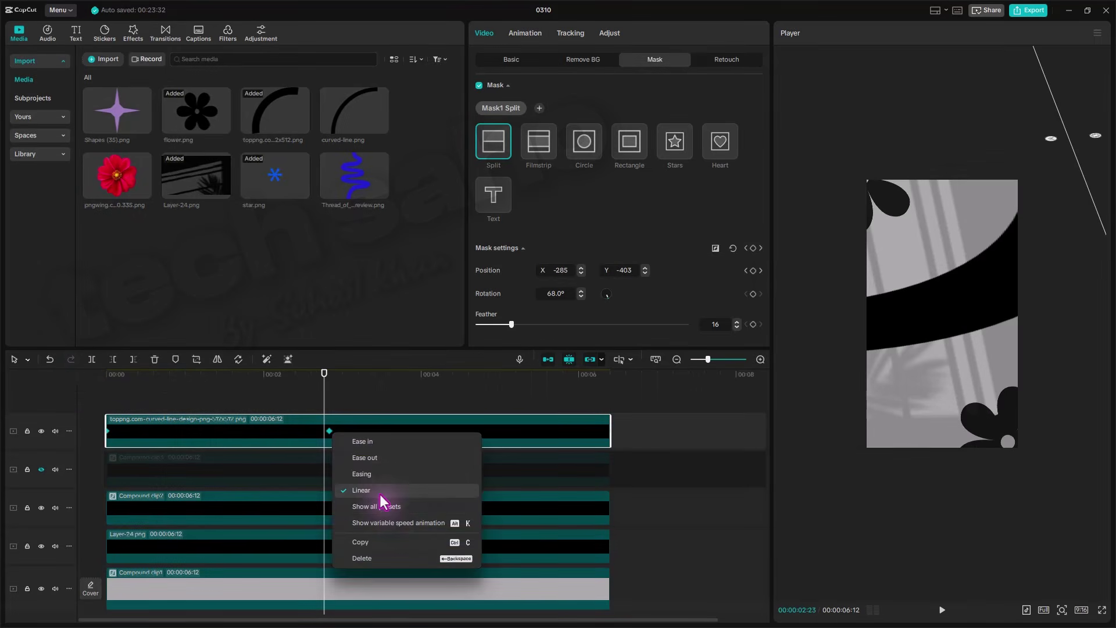
click(389, 505)
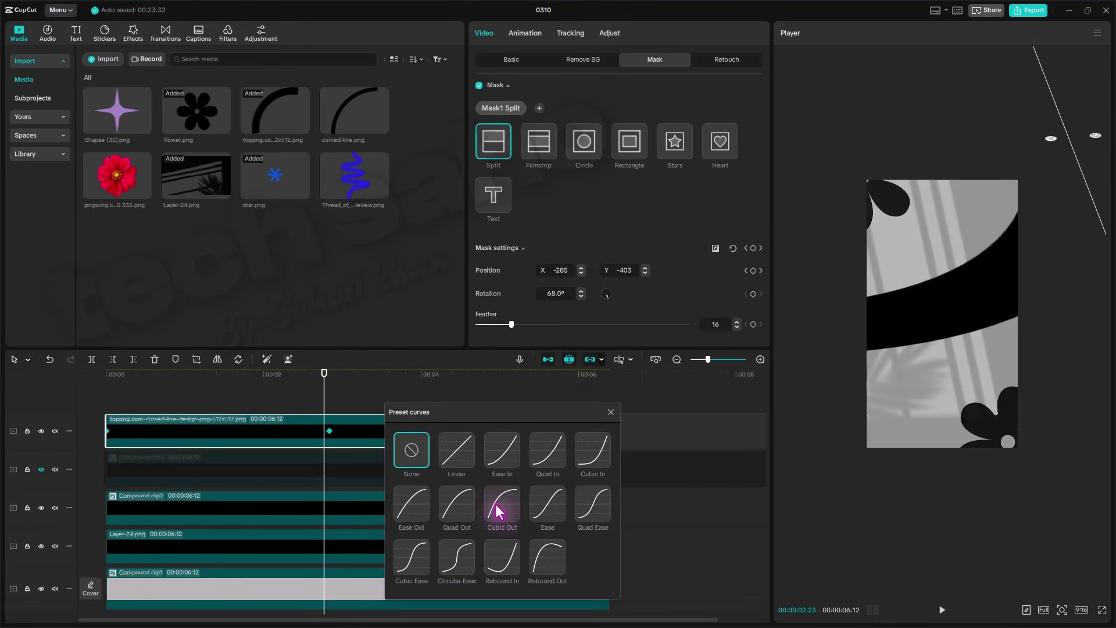
click(499, 511)
click(610, 412)
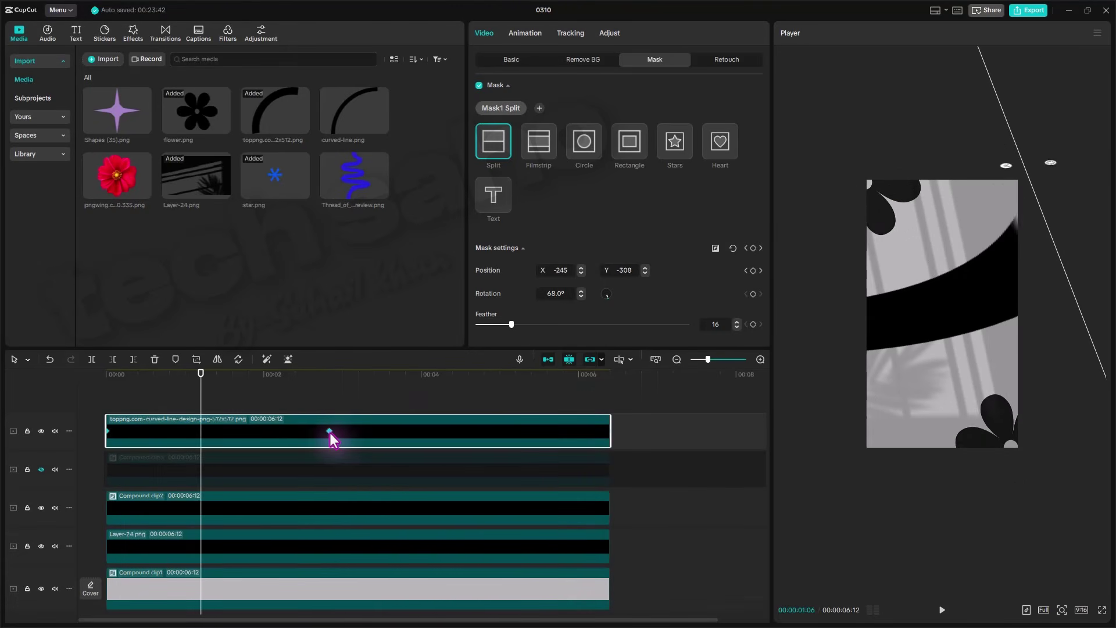
Move the end mask keyframe earlier to about 00:00:00:28 and play the curve's reveal from the start.
drag(330, 432, 180, 433)
click(167, 377)
click(108, 377)
key(space)
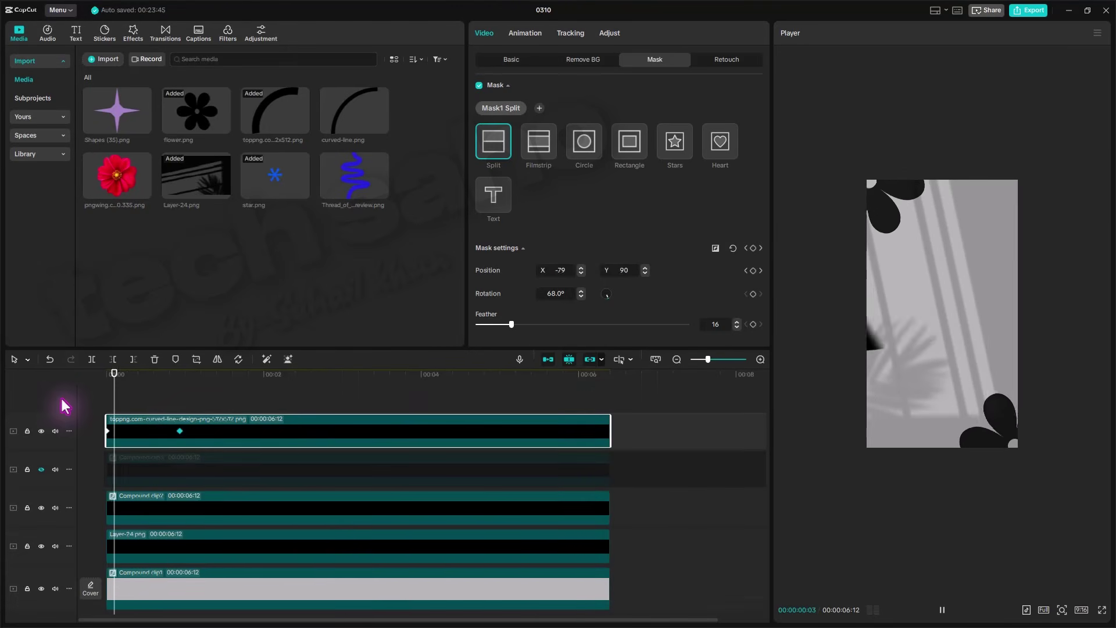
key(space)
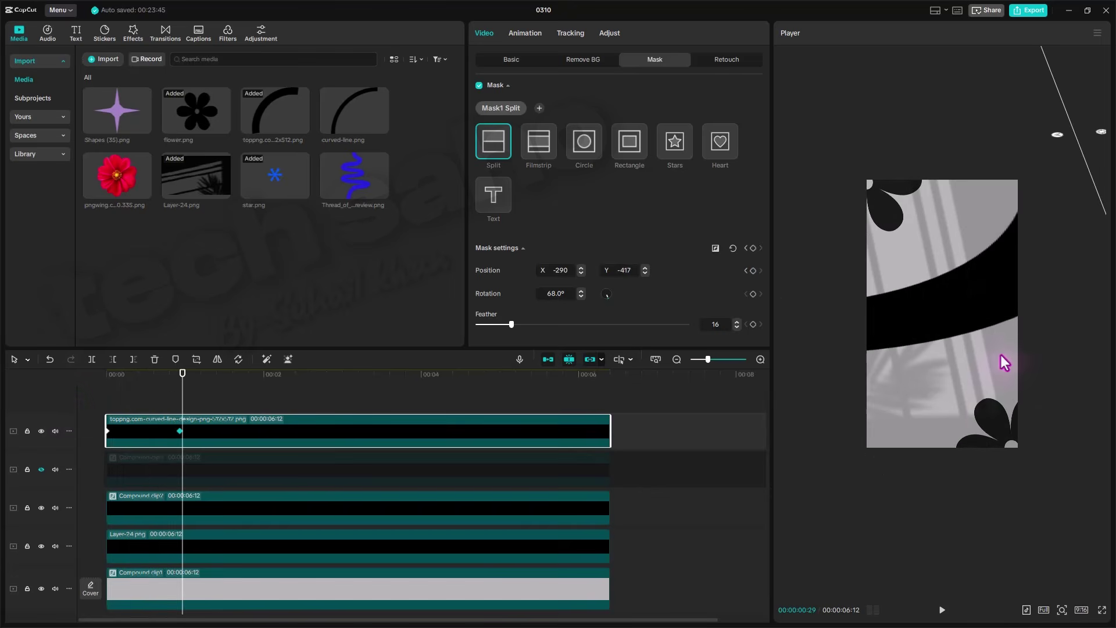
scroll(1003, 358, up, 2)
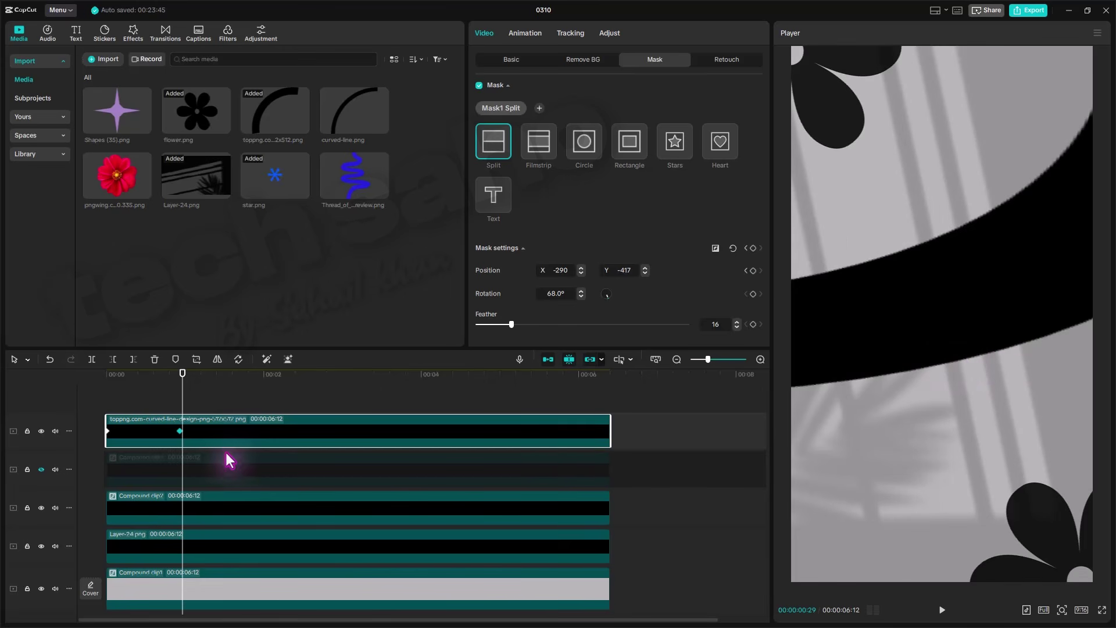
drag(180, 374, 109, 375)
key(space)
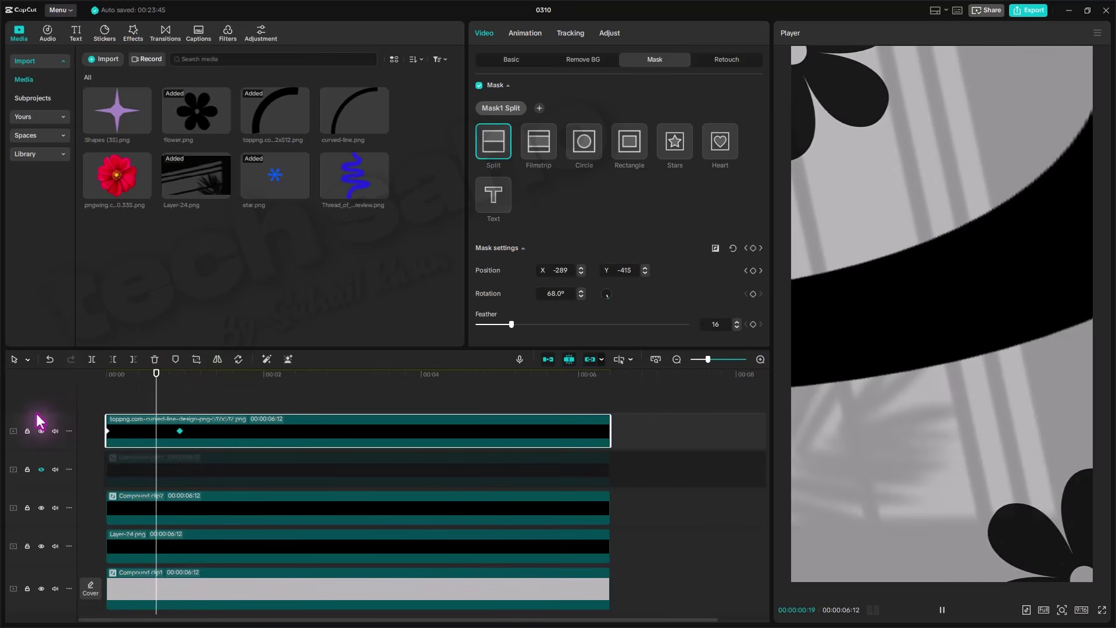
key(space)
Move the end mask keyframe to about 00:00:01:10 and play the curve's reveal from the start to check its timing.
drag(180, 431, 211, 431)
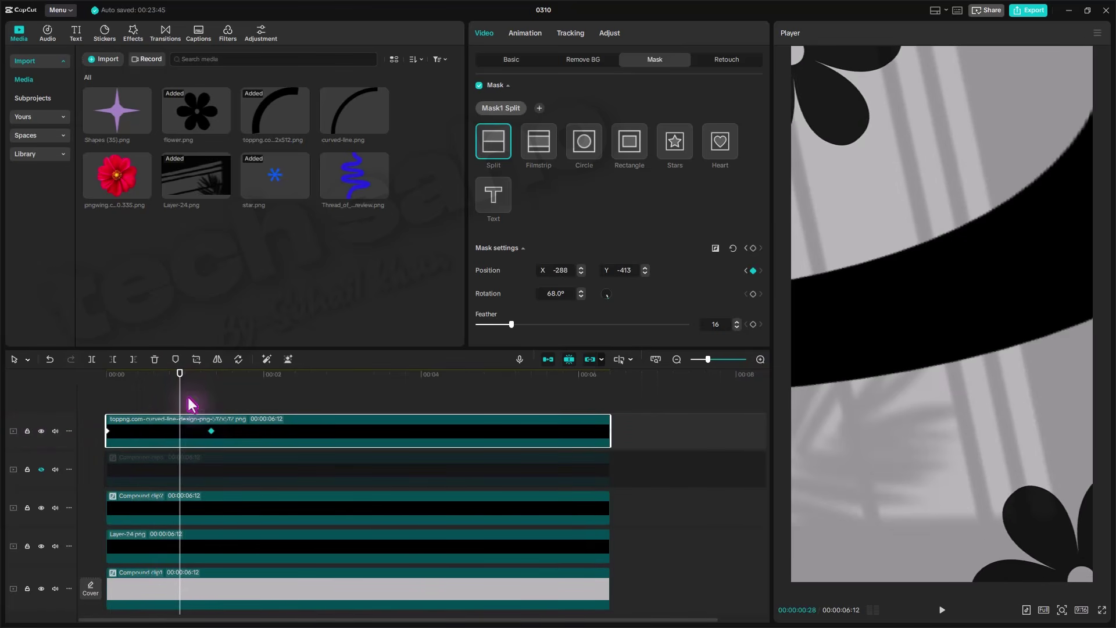
drag(186, 369, 70, 386)
key(space)
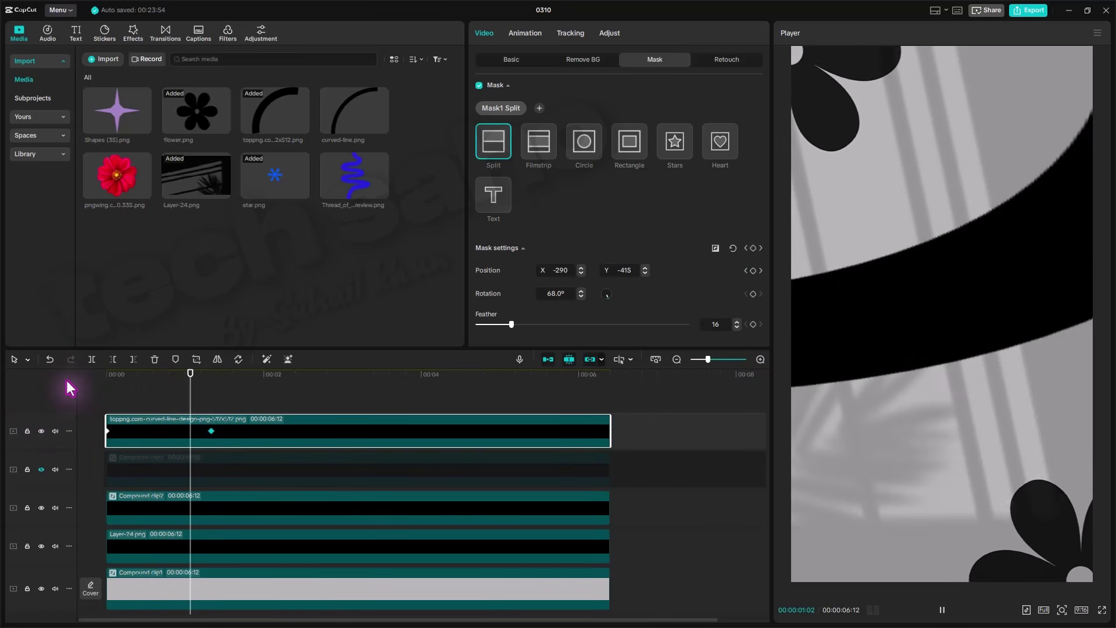
key(space)
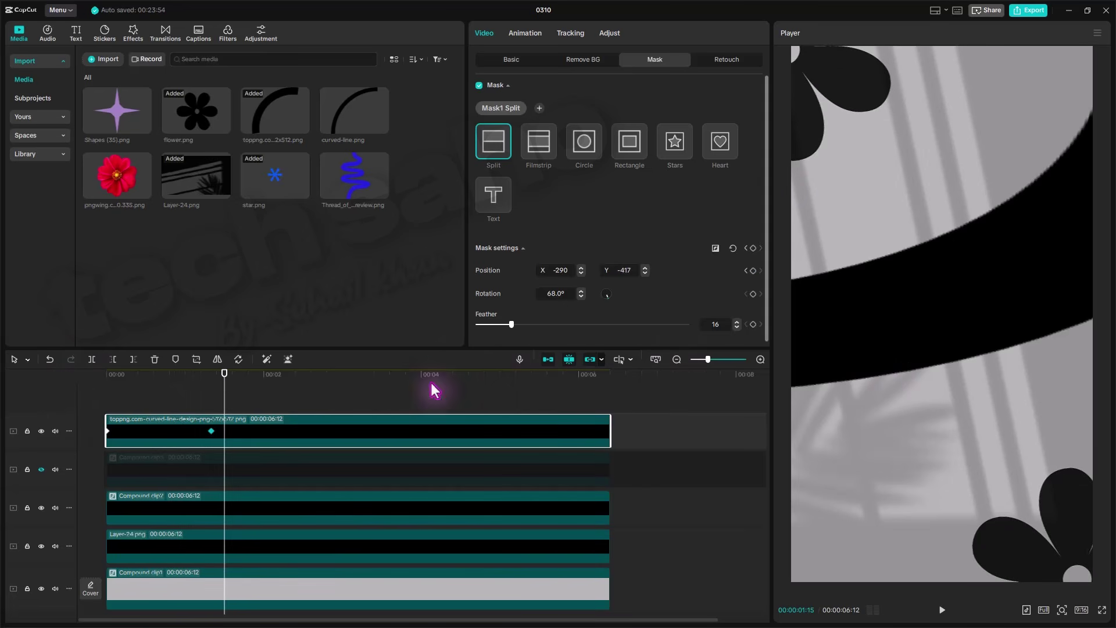
drag(190, 379, 172, 407)
click(270, 446)
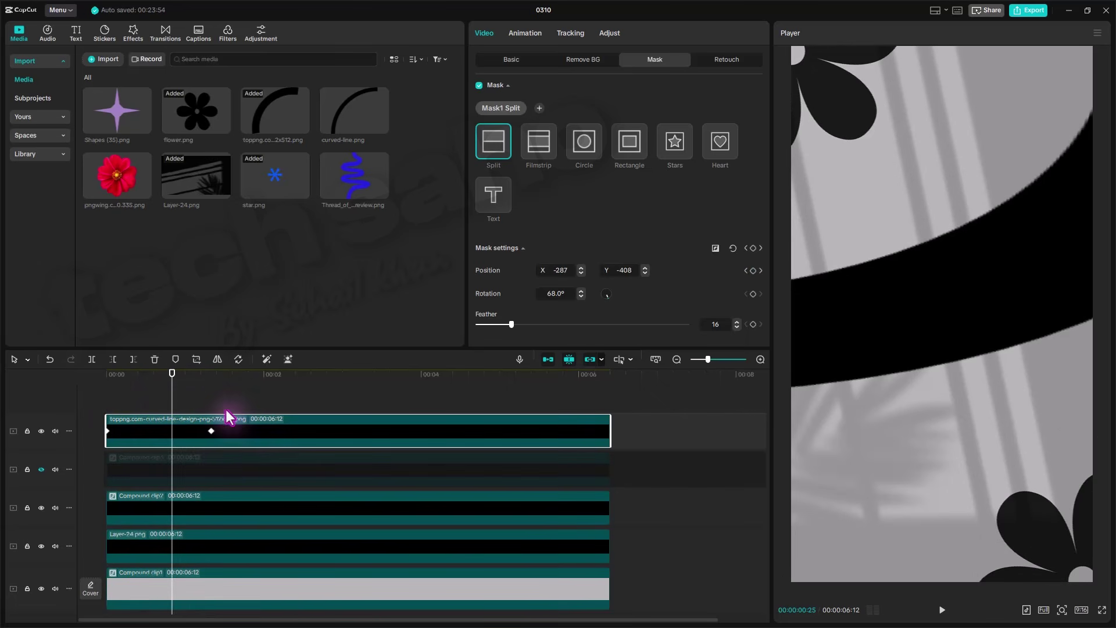
Review the curved-line clip's transform settings and play its masked reveal from the start.
key(Right)
key(Right)
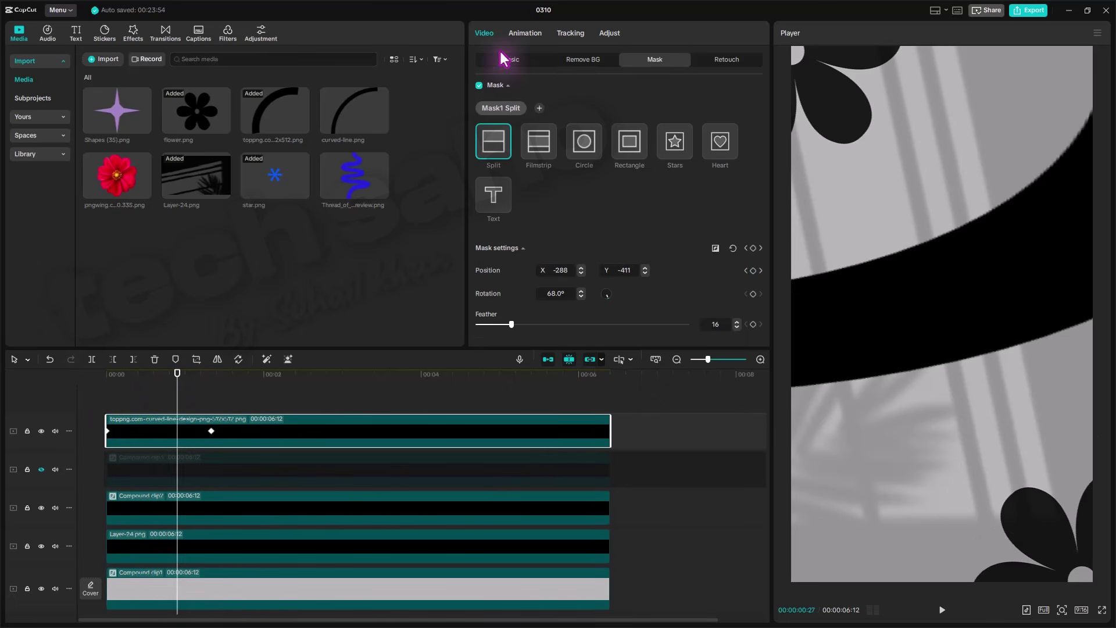
click(507, 61)
drag(654, 120, 643, 177)
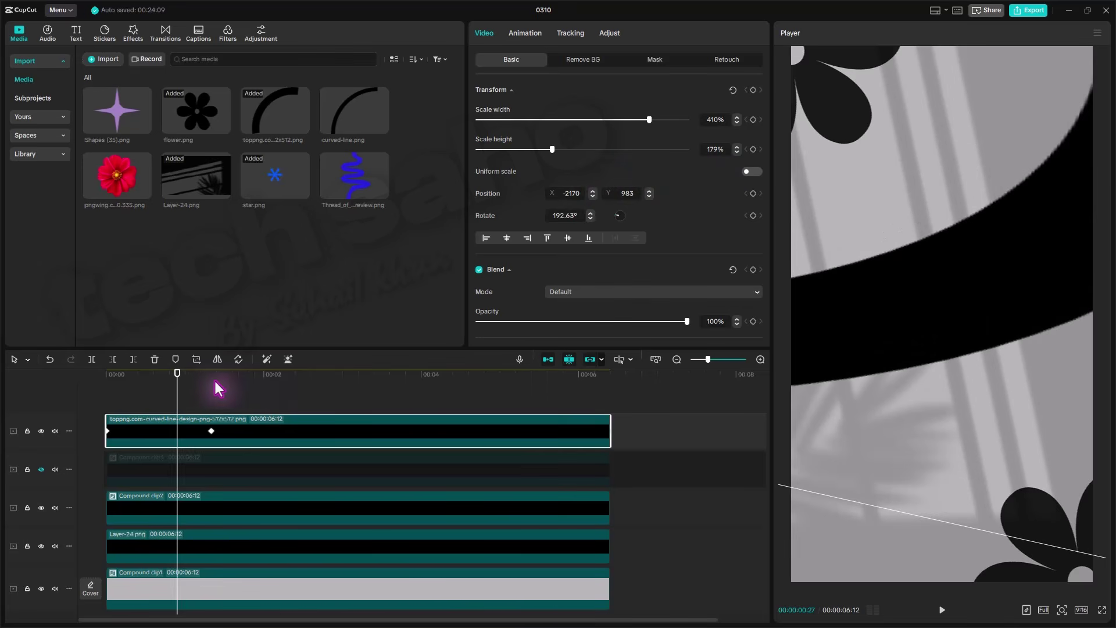
key(Home)
key(space)
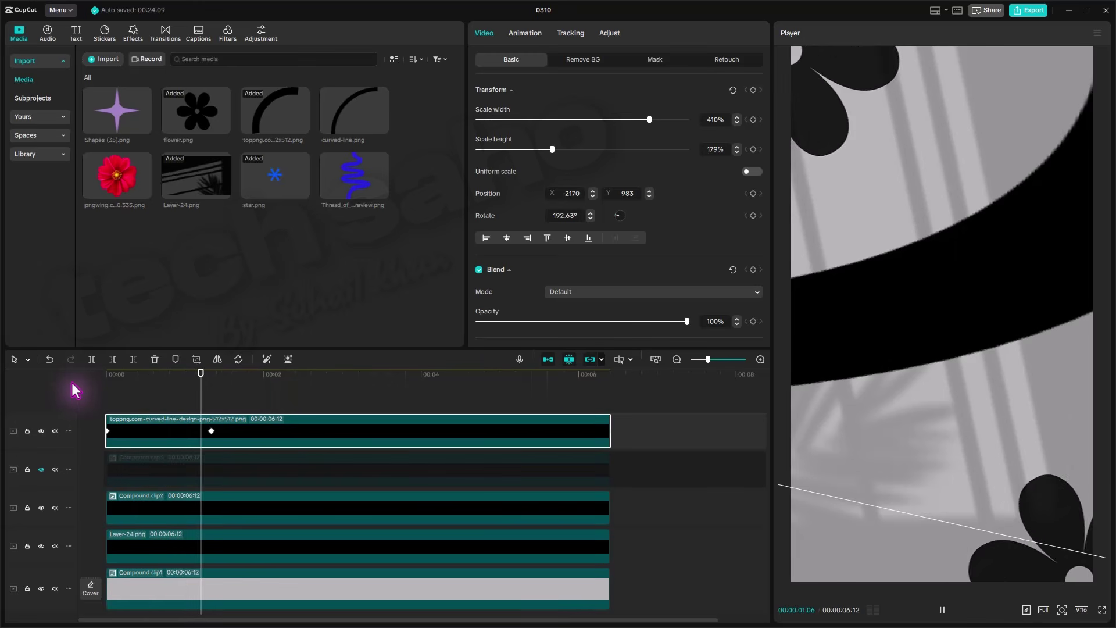
key(space)
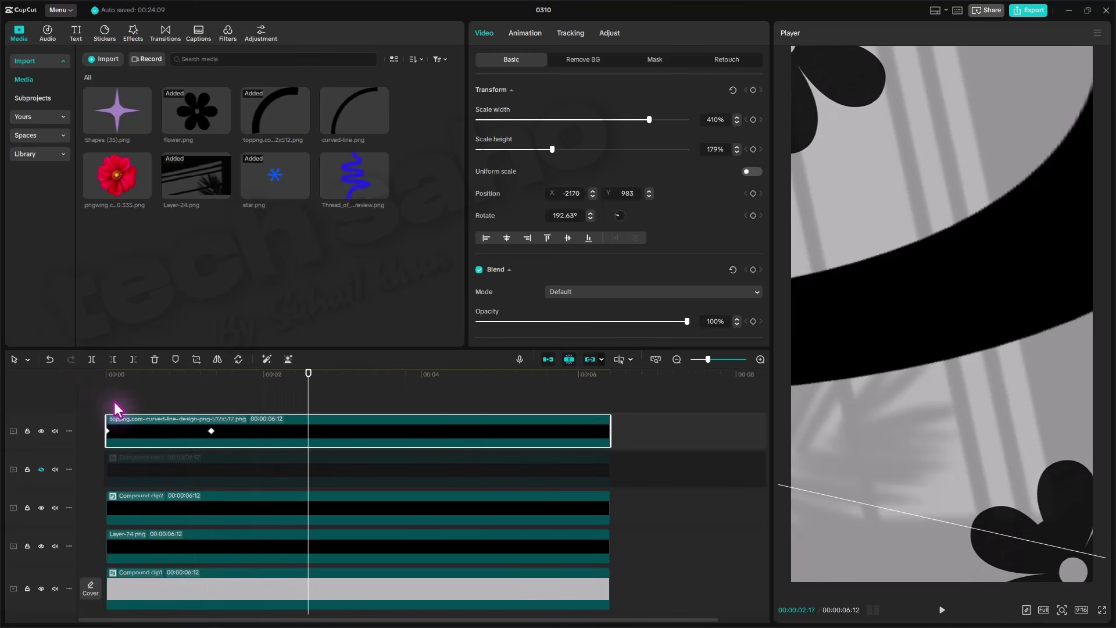
click(169, 416)
click(242, 444)
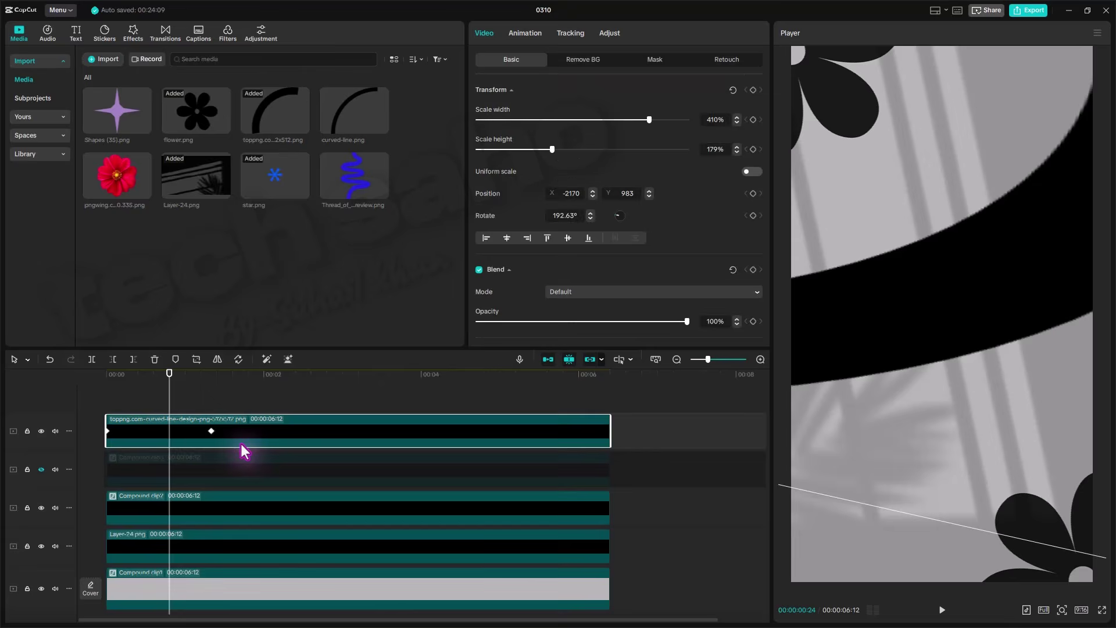
Hide the curved-line track, add the blue Thread_of_Inspiration squiggle image on a new top track, and extend its clip to 00:00:06:12.
click(41, 431)
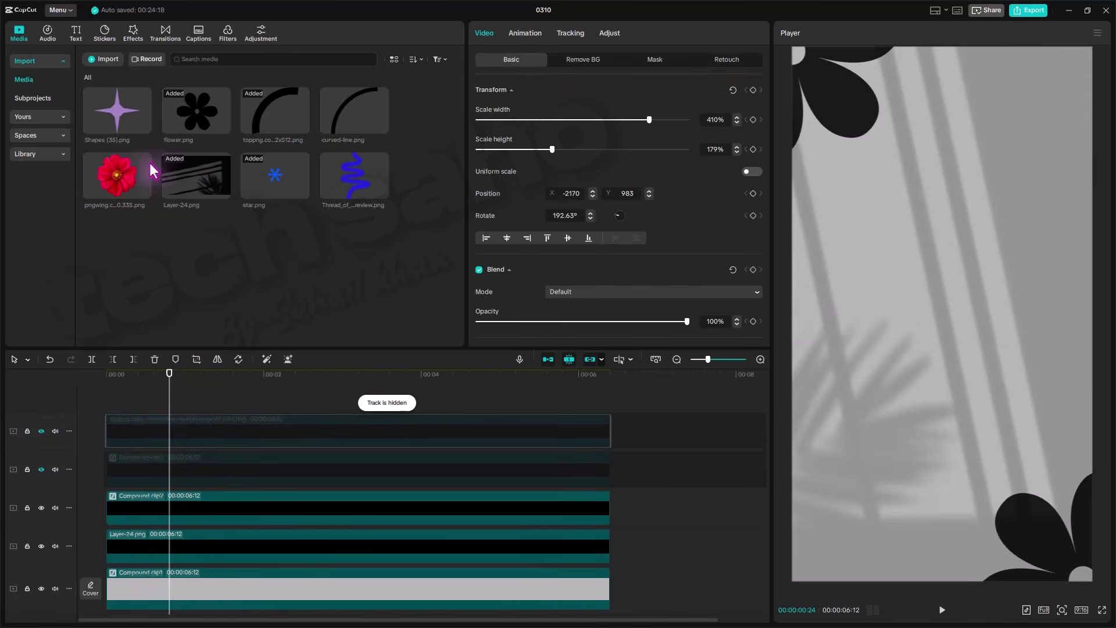
mouse_move(149, 169)
mouse_down()
mouse_move(200, 367)
mouse_move(122, 400)
mouse_move(157, 407)
mouse_up()
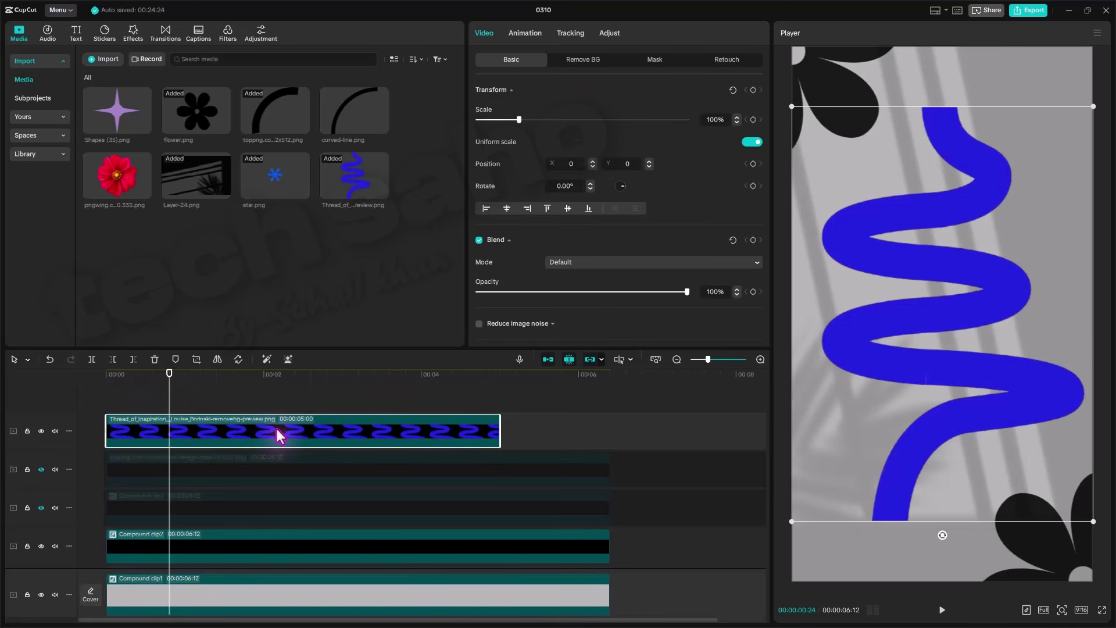
drag(503, 430, 610, 431)
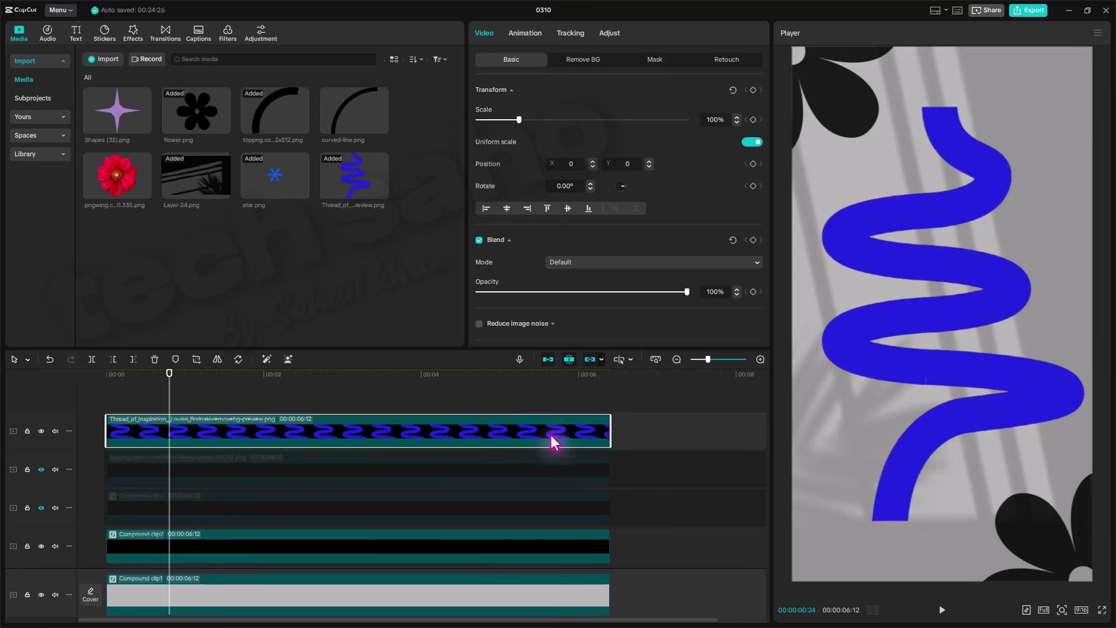
Turn the squiggle near-black by setting saturation to -50, exposure to -16 and blacks to -4.
click(608, 34)
scroll(585, 215, down, 4)
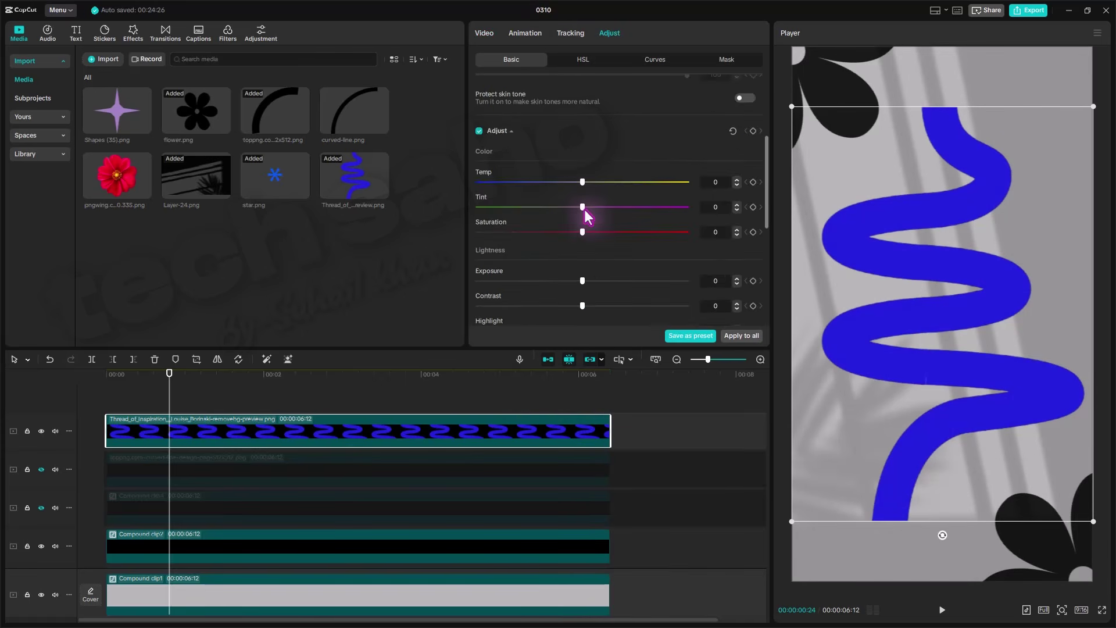
drag(582, 224, 404, 231)
scroll(503, 225, down, 4)
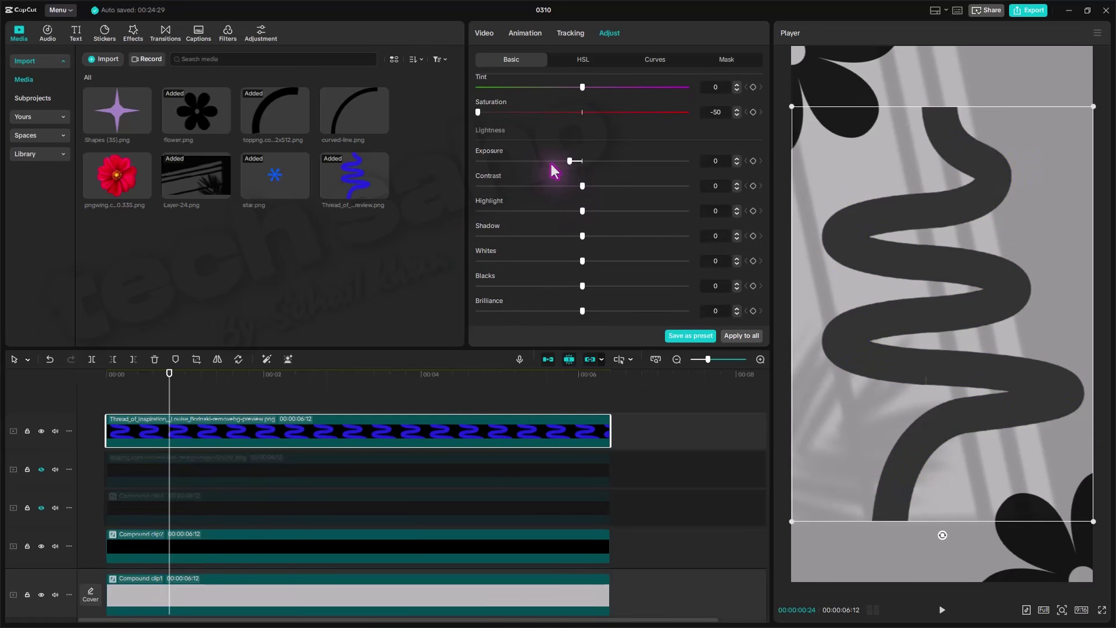
drag(552, 165, 548, 166)
mouse_move(585, 285)
mouse_down()
mouse_move(543, 288)
mouse_move(571, 292)
mouse_up()
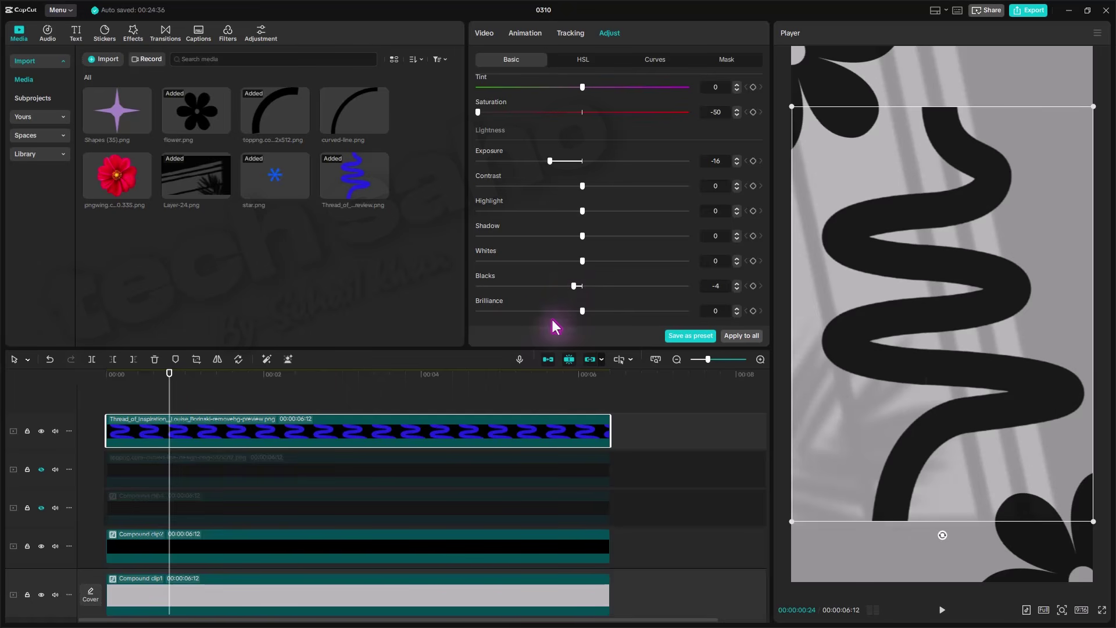
Scale the squiggle up uniformly to 129% so it spans the full canvas height, keeping it centred.
drag(164, 399, 87, 399)
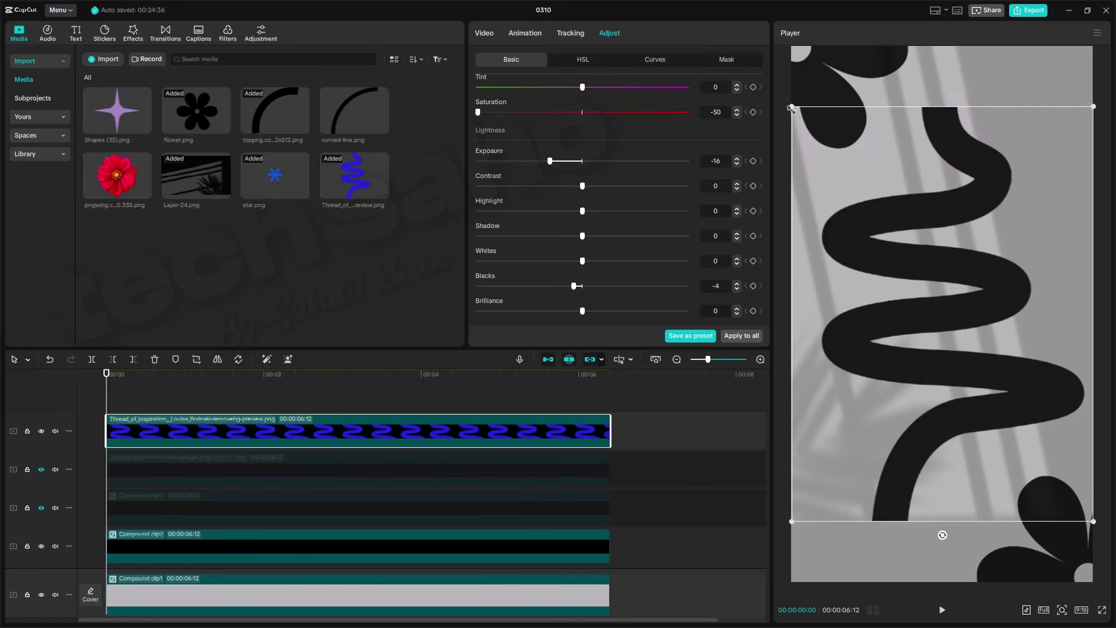
mouse_move(793, 108)
mouse_down()
mouse_move(727, 62)
mouse_move(723, 40)
mouse_up()
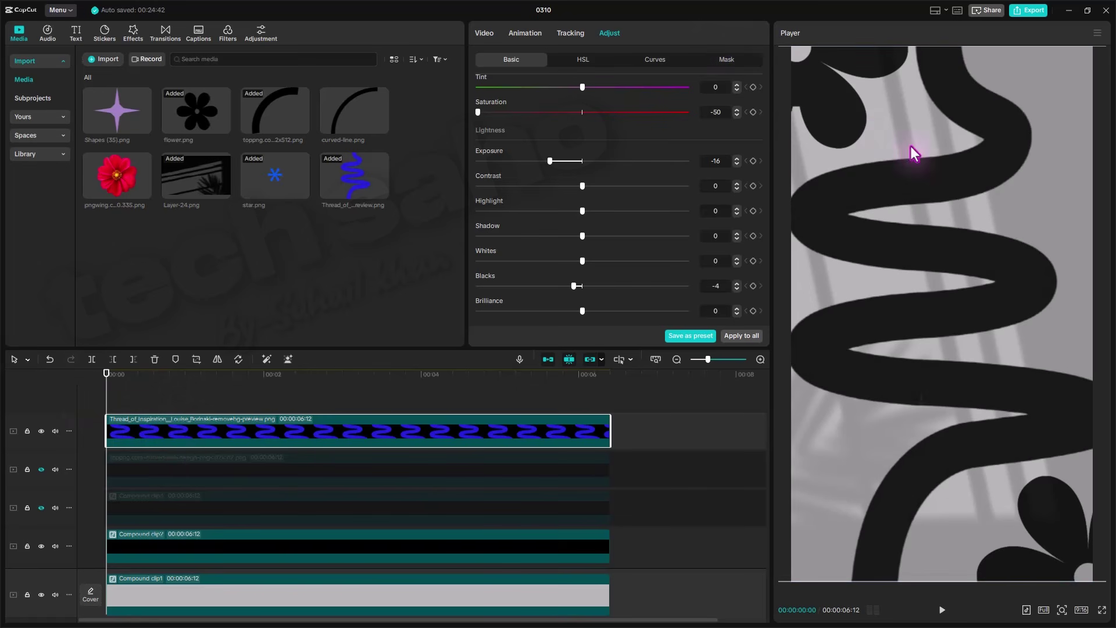
drag(947, 189, 943, 187)
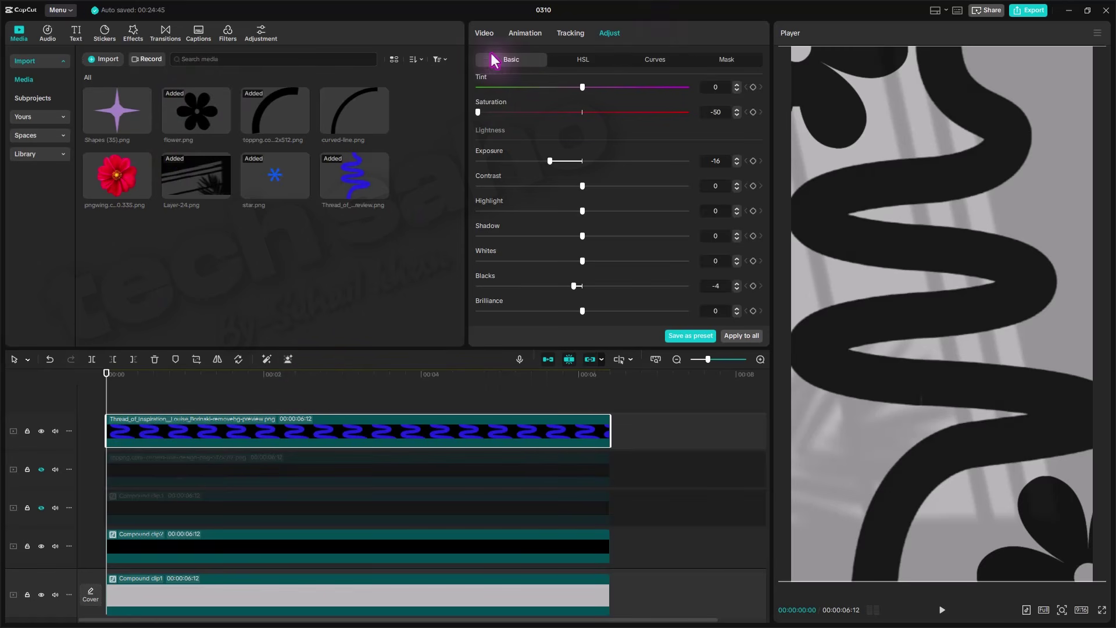
Add a Split mask with feather 16 to the squiggle and keyframe its position at X -10, Y 293 at 00:00:00:00.
click(479, 35)
click(640, 68)
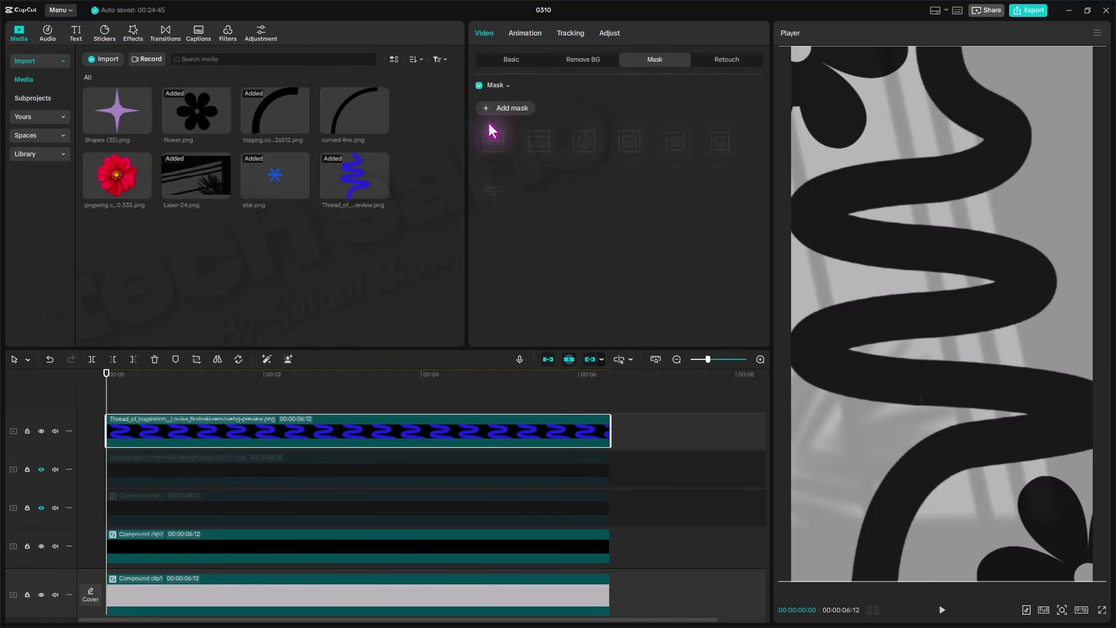
click(498, 110)
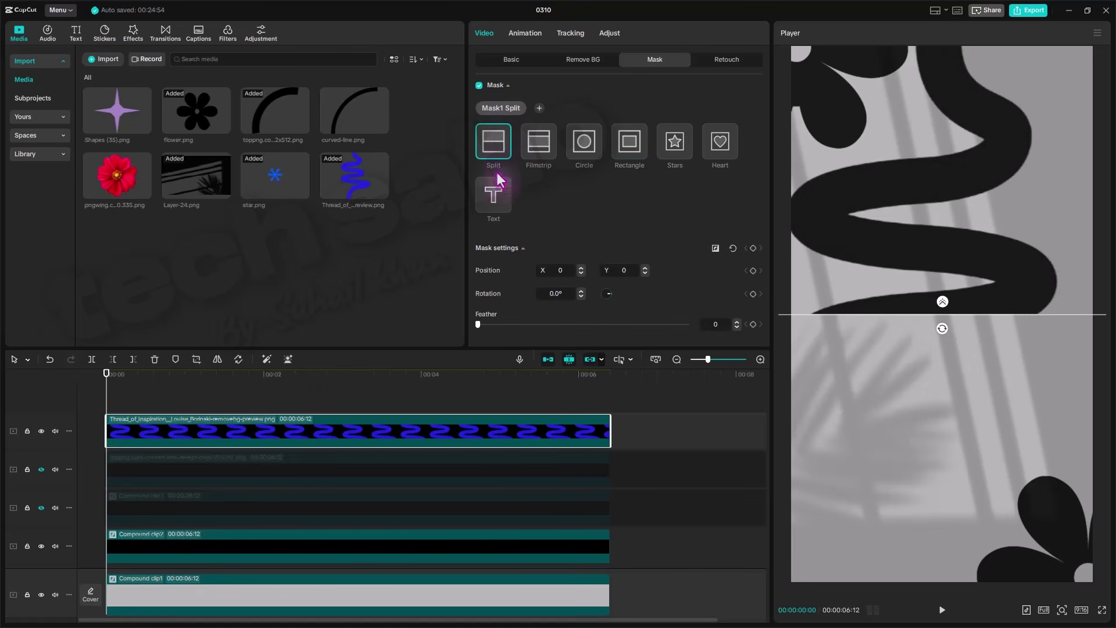
drag(939, 317, 947, 163)
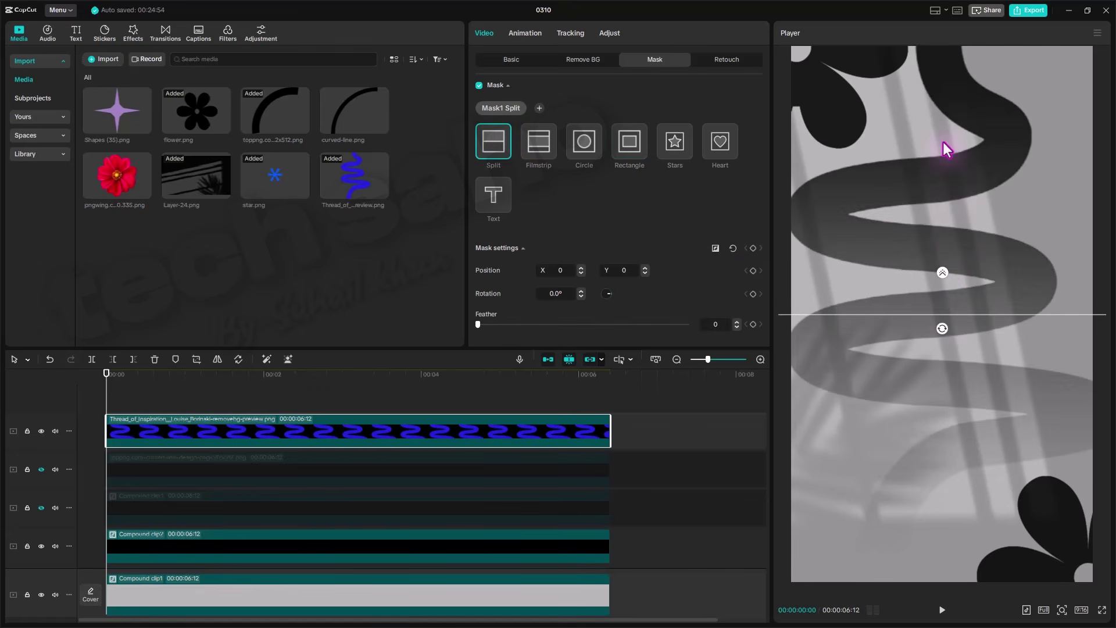
drag(943, 273, 969, 58)
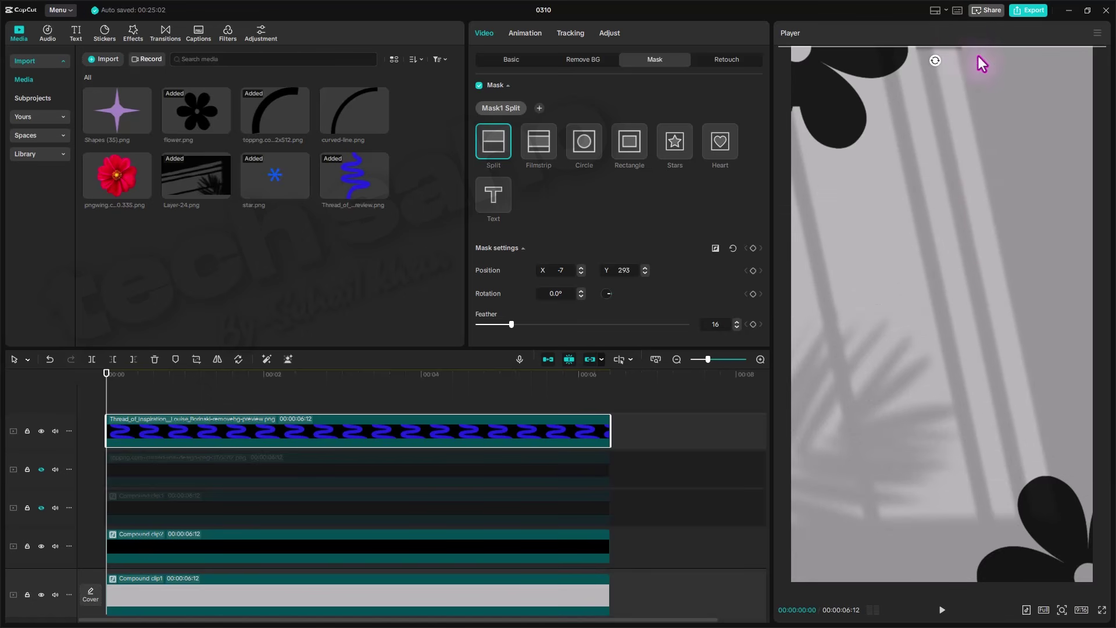
scroll(990, 119, down, 2)
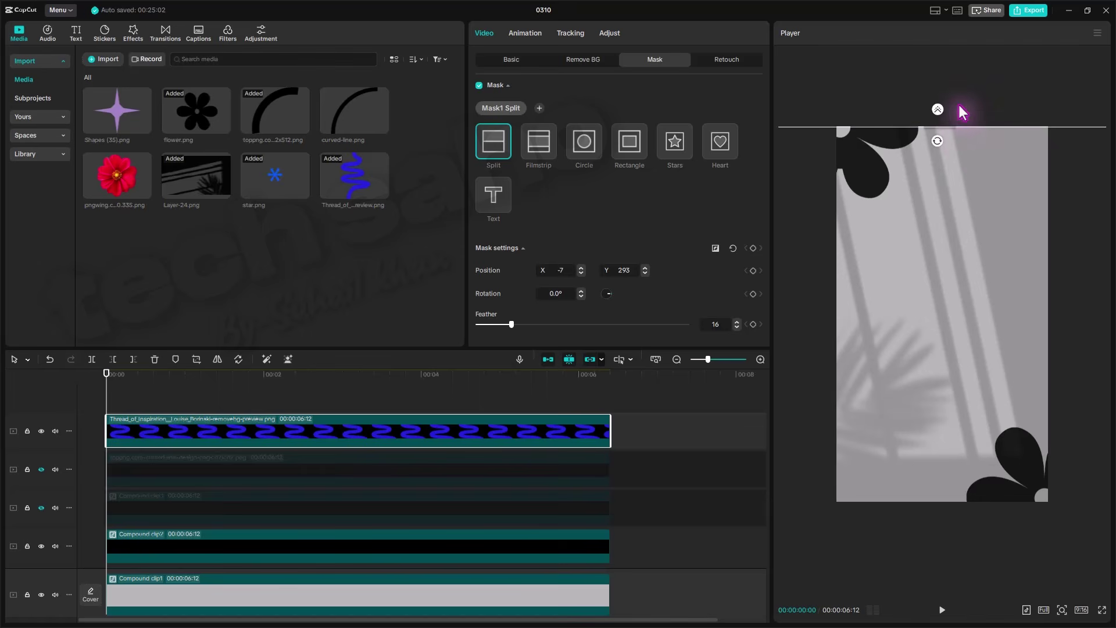
drag(957, 121, 937, 137)
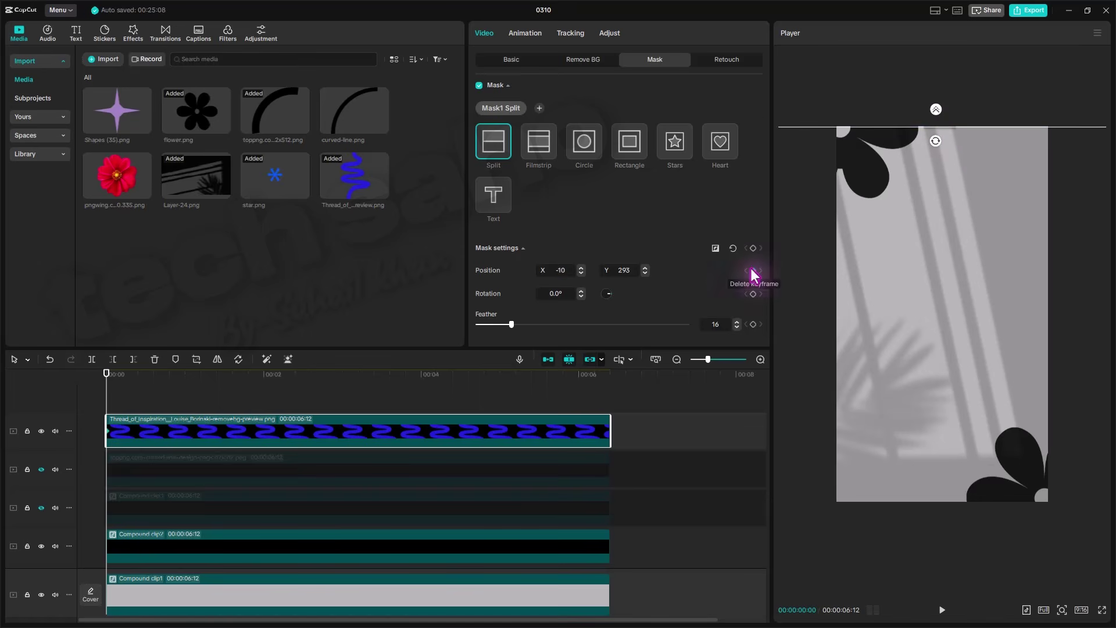
Keyframe the mask position at X 16, Y -293 at 00:00:01:17 to reveal the whole squiggle, and play it from the start.
drag(180, 393, 231, 392)
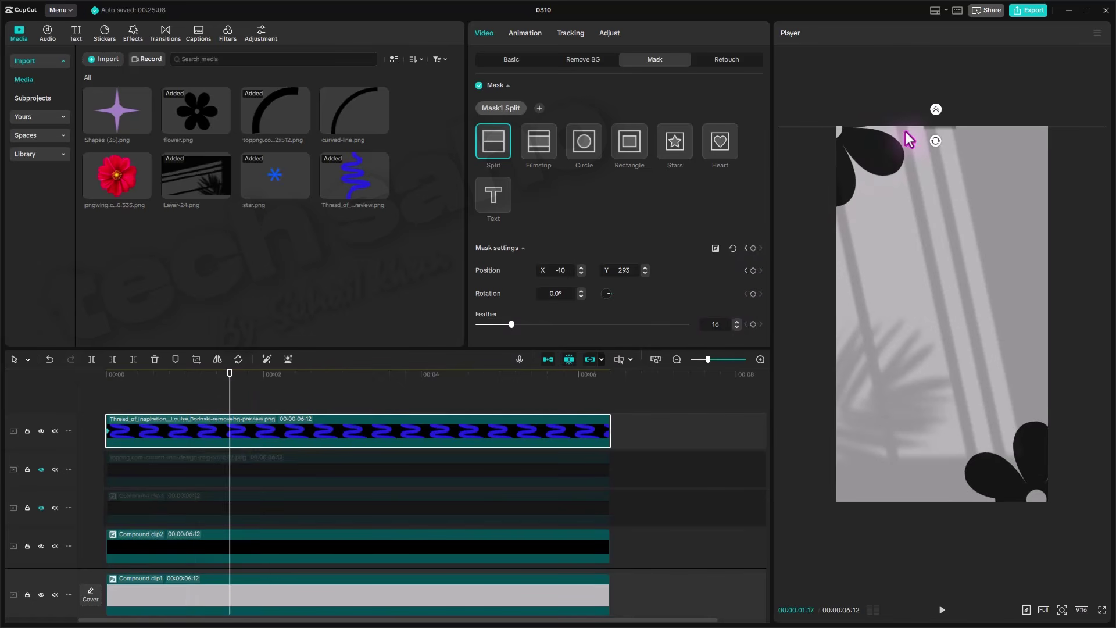
drag(951, 133, 965, 517)
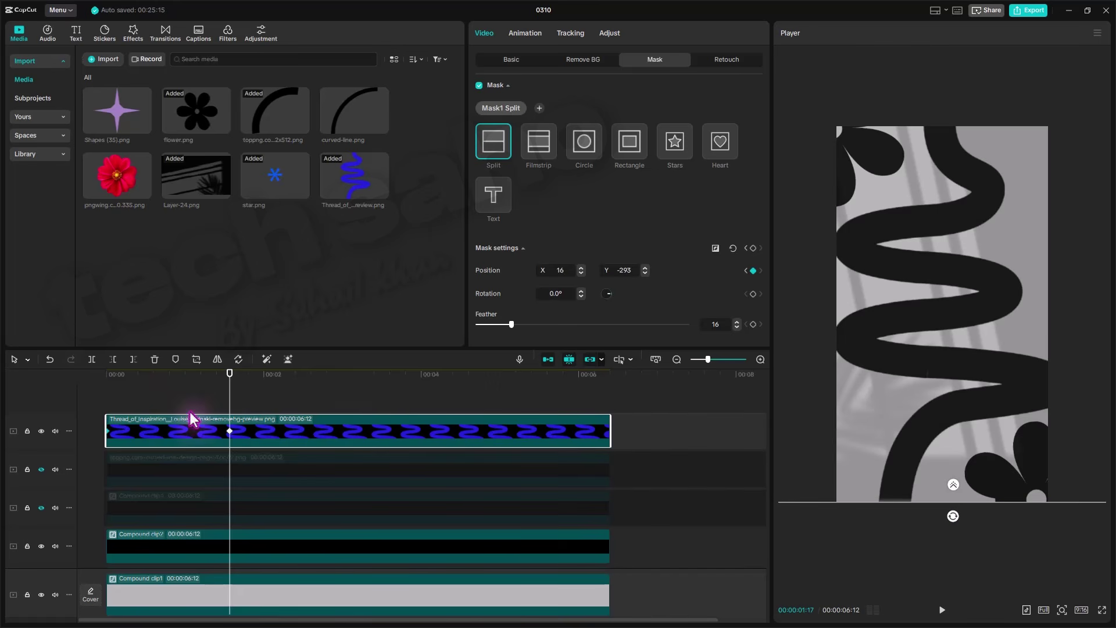
drag(231, 378, 75, 402)
key(space)
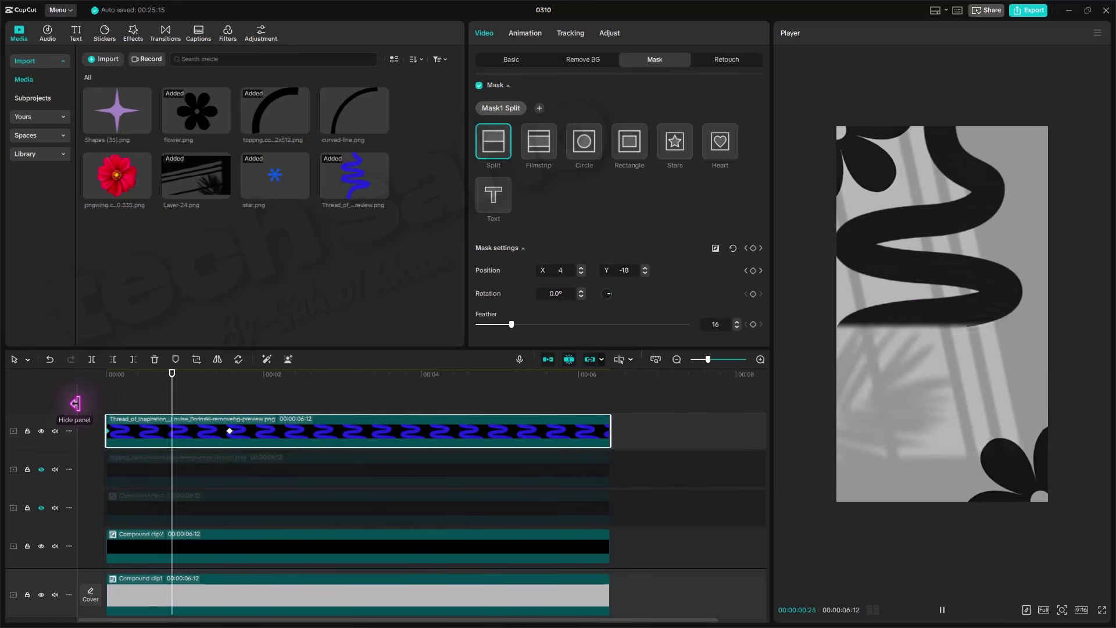
key(space)
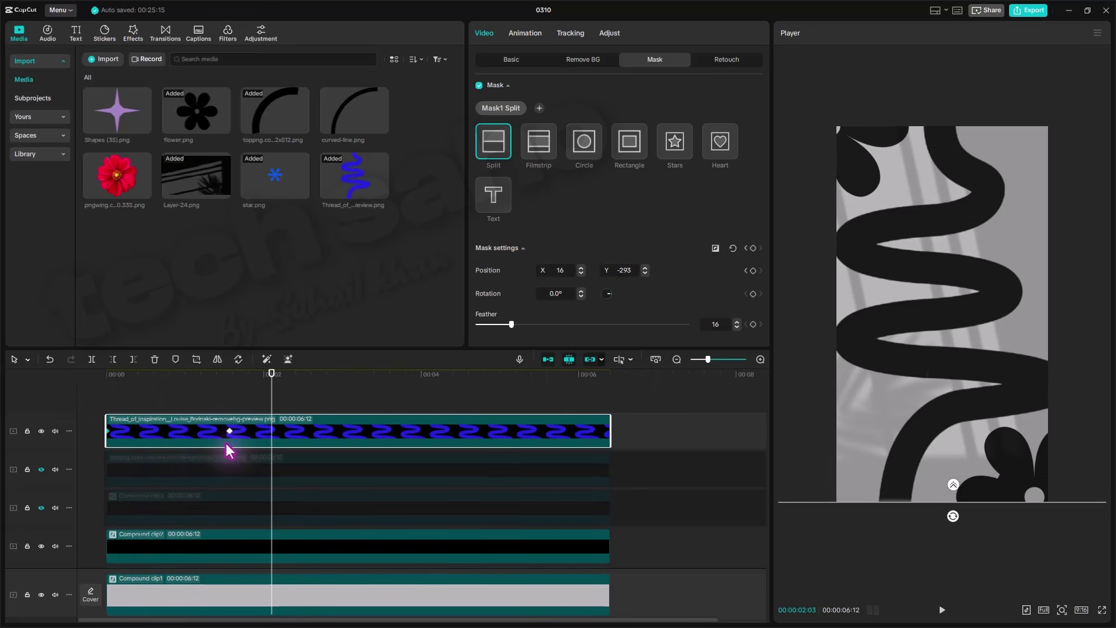
Compare the Cubic Out, Rebound Out and Ease preset curves on the squiggle's mask keyframes, and apply Cubic Out.
right_click(229, 431)
click(287, 516)
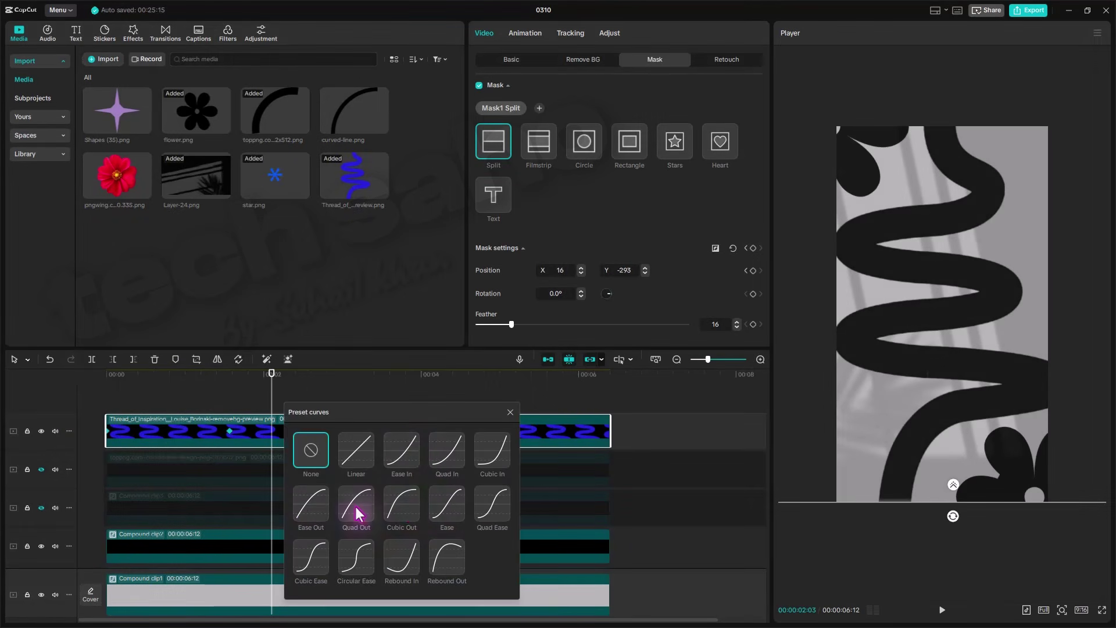
click(403, 506)
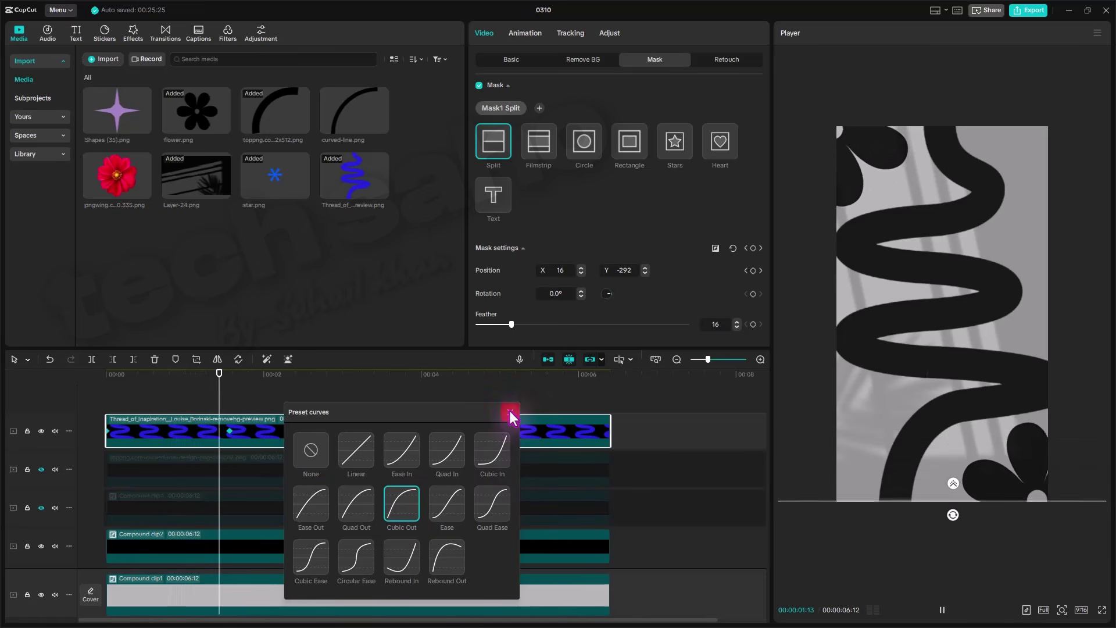
click(441, 556)
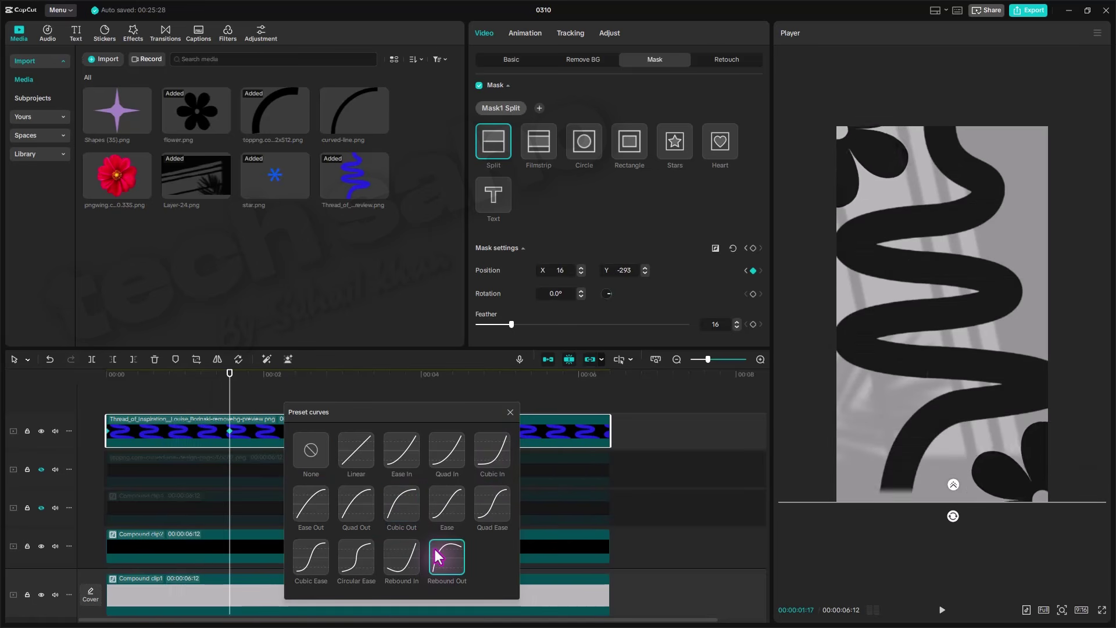
click(443, 497)
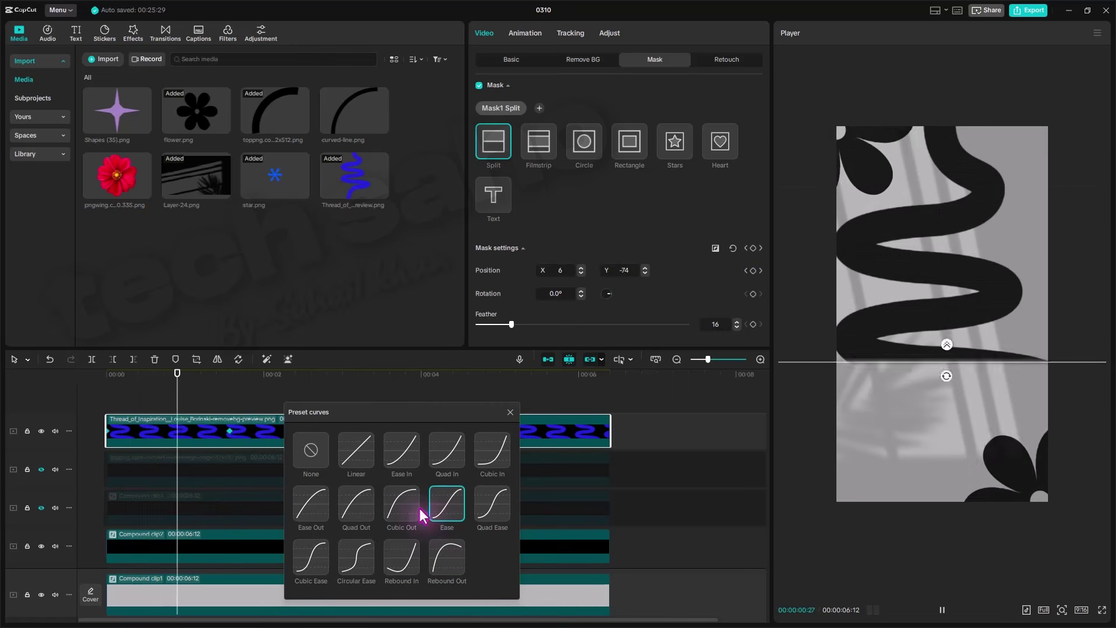
click(400, 509)
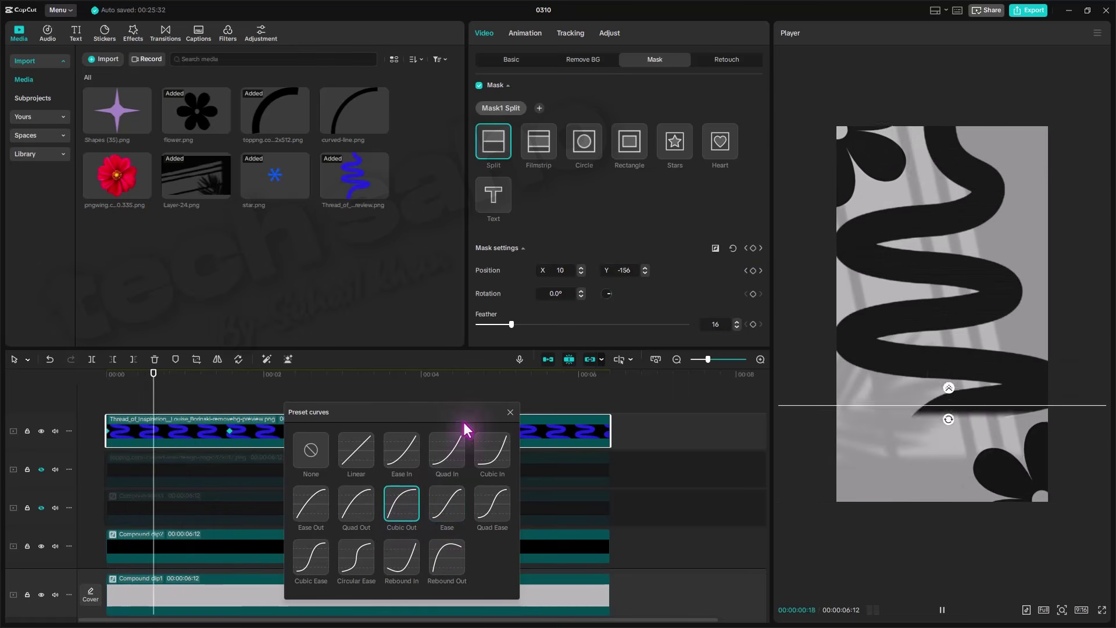
click(510, 412)
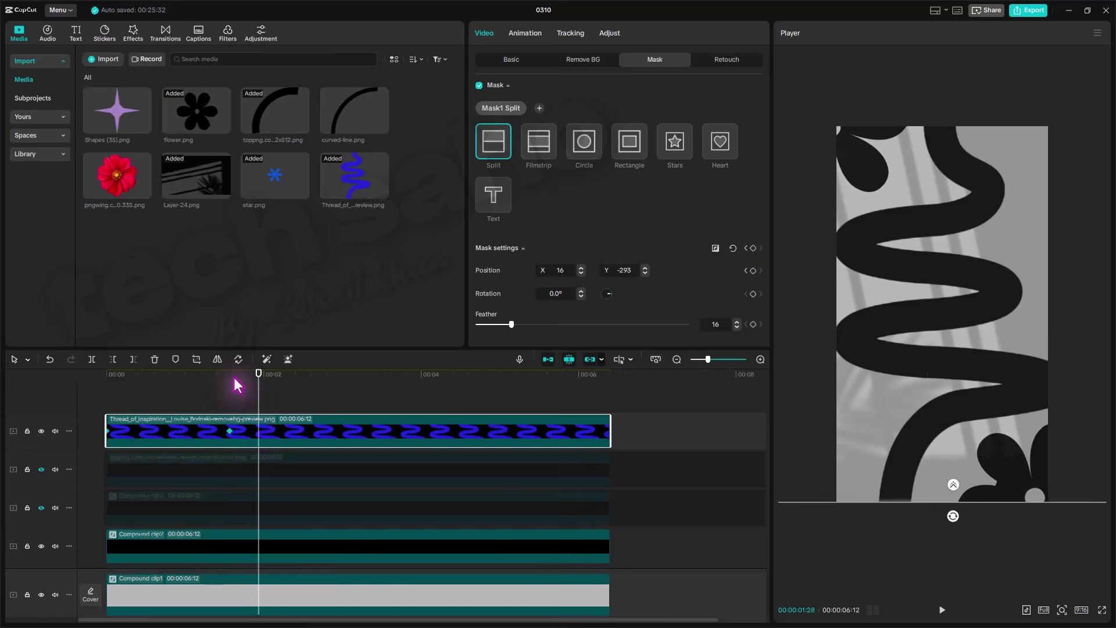
Move the squiggle's end mask keyframe earlier to about 00:00:00:27 and play the reveal from the start.
click(231, 431)
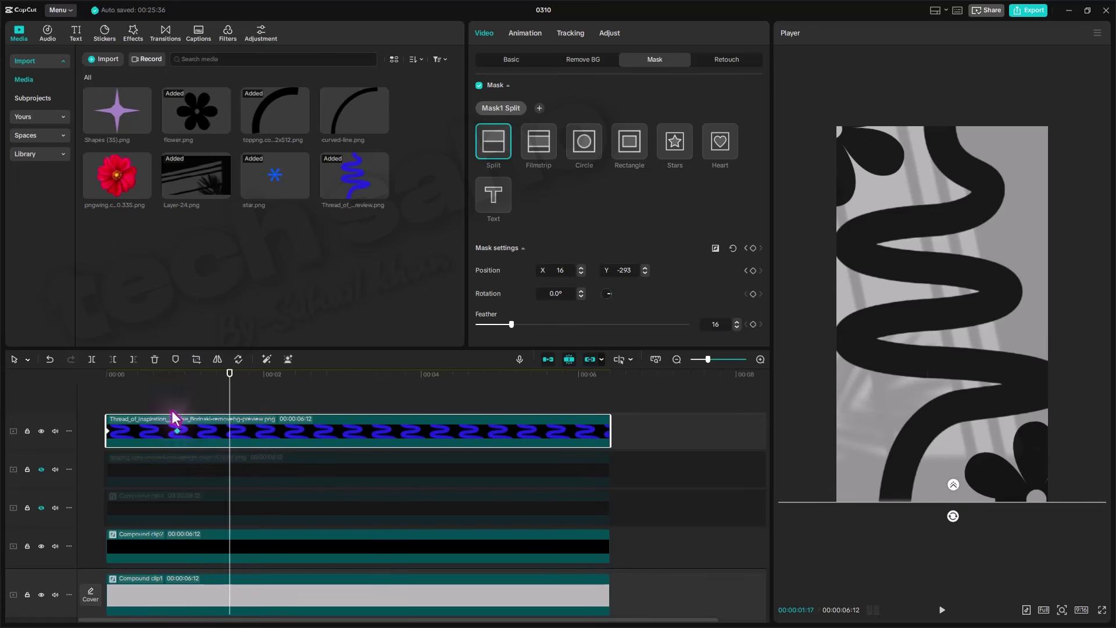
key(space)
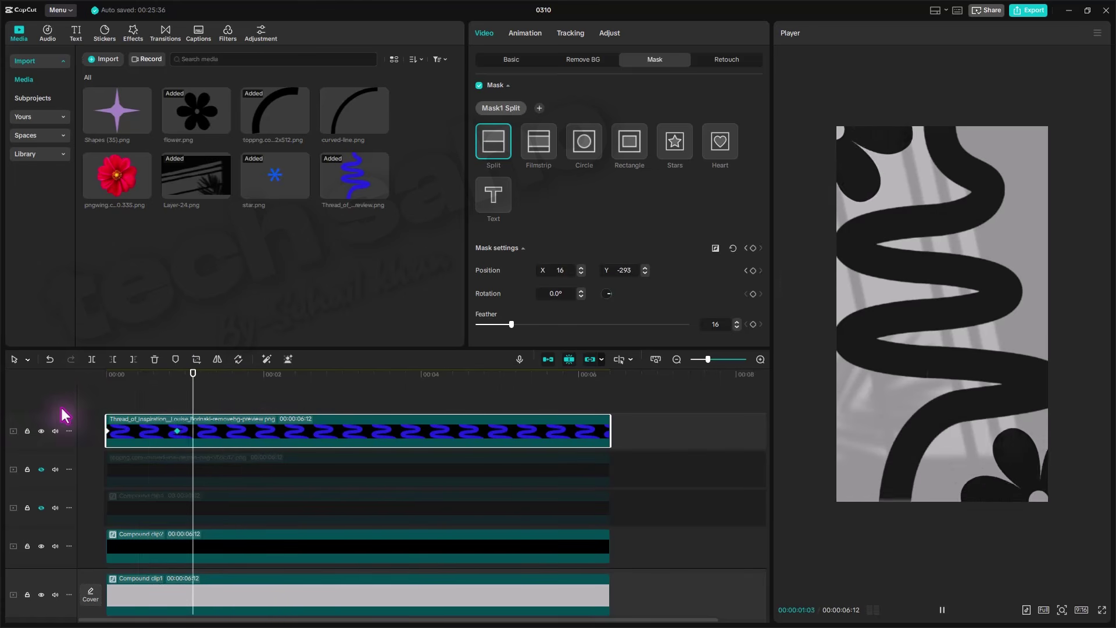
key(space)
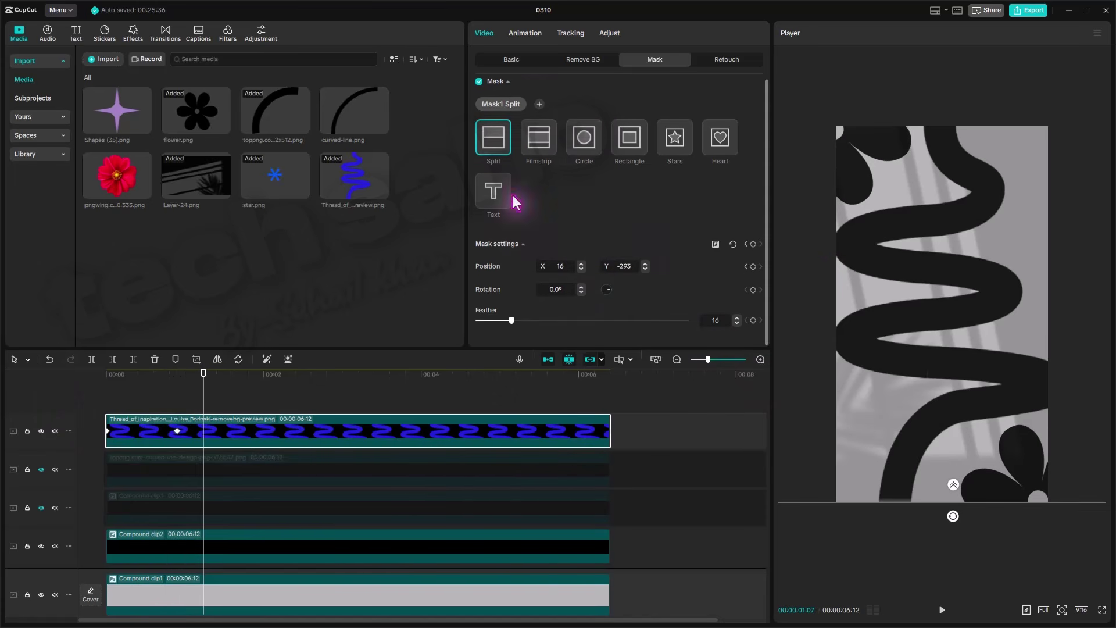
click(535, 56)
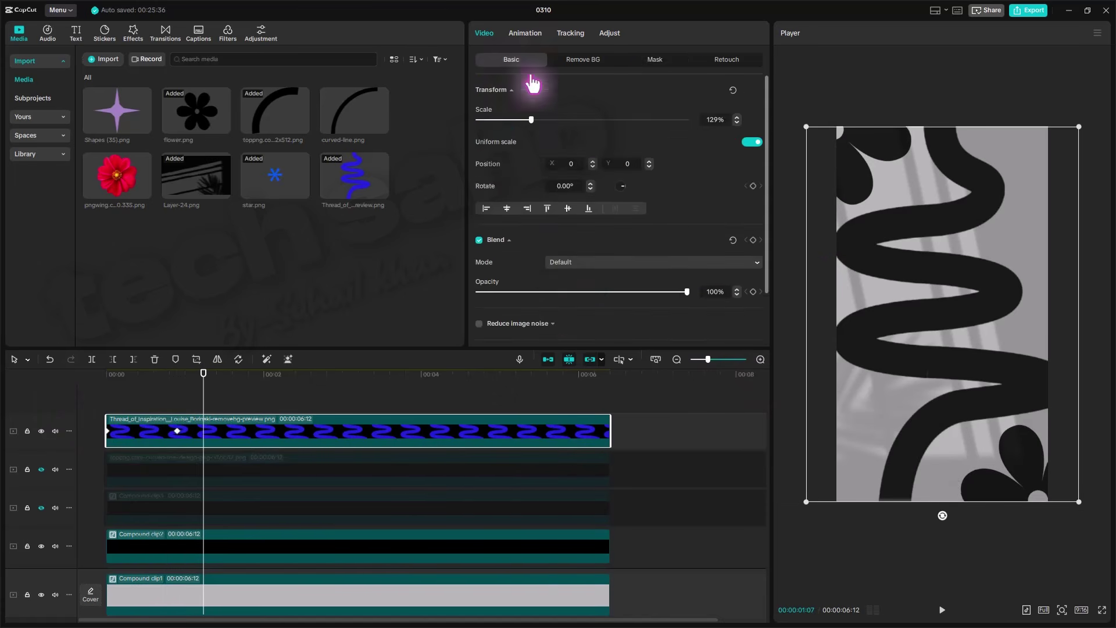
click(542, 247)
click(543, 247)
drag(640, 294, 702, 331)
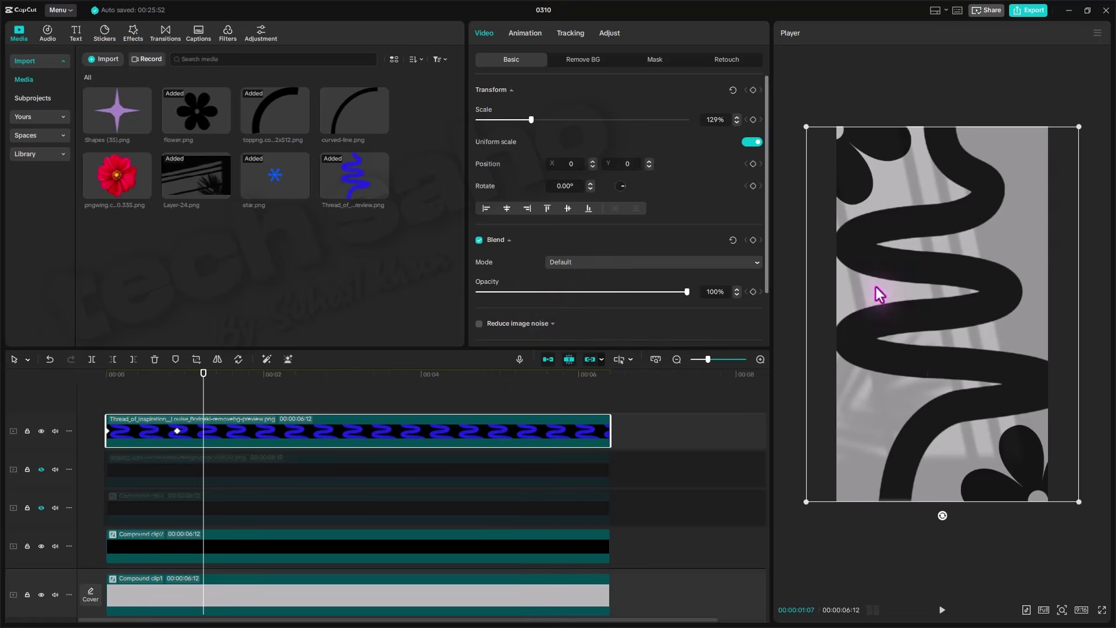
Hide the squiggle track and return the playhead to 00:00:00:00.
scroll(1030, 261, up, 2)
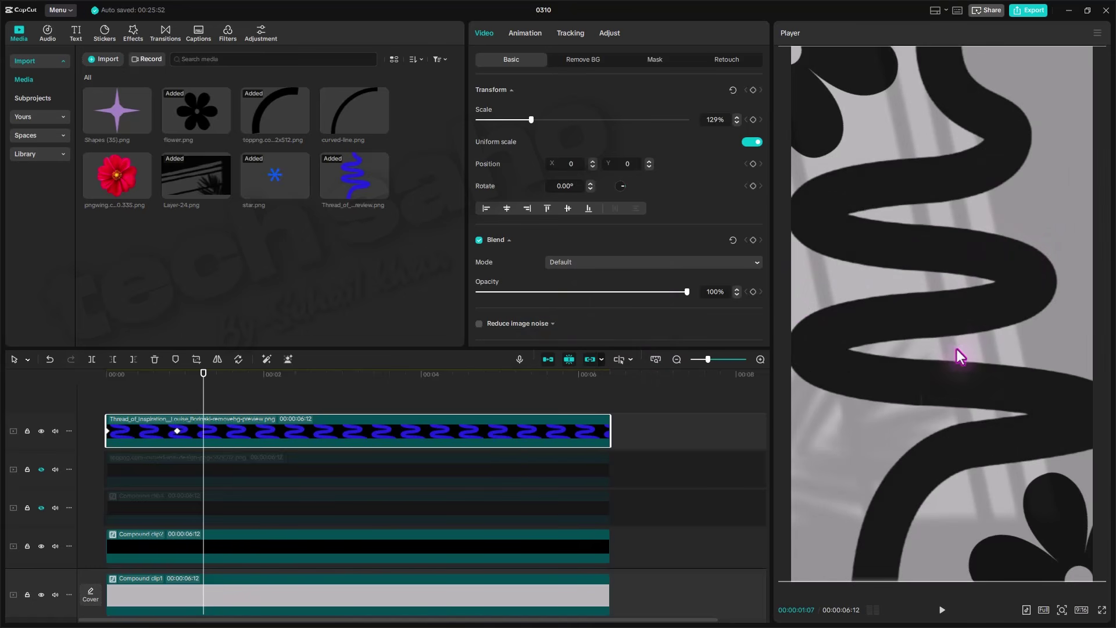
drag(210, 386, 64, 395)
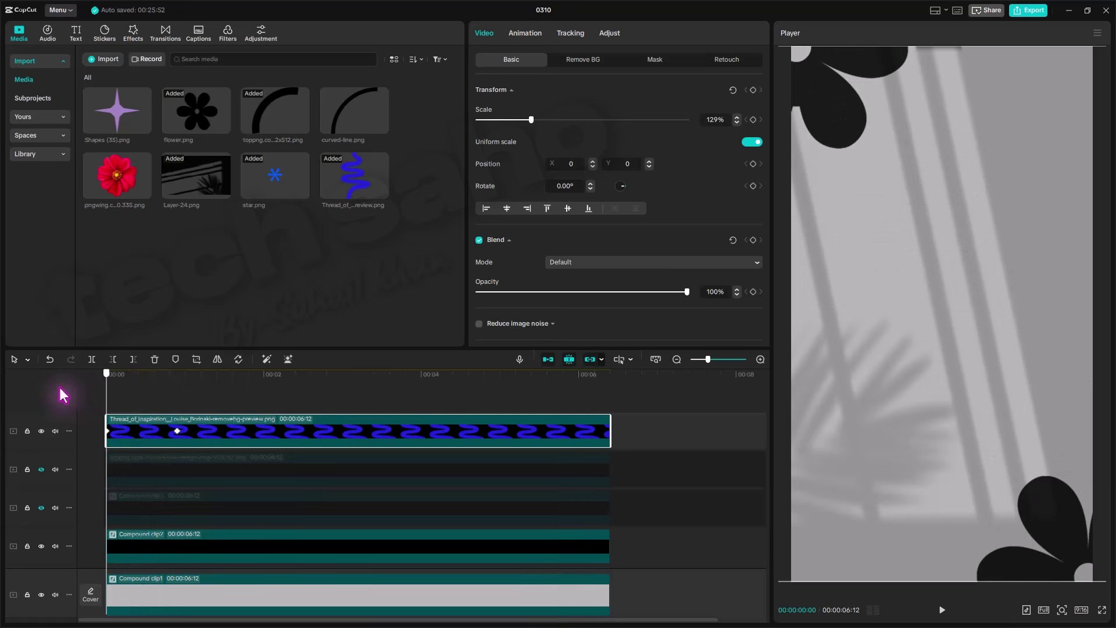
click(41, 430)
mouse_move(113, 387)
mouse_down()
mouse_move(309, 374)
mouse_move(122, 382)
mouse_move(110, 396)
mouse_up()
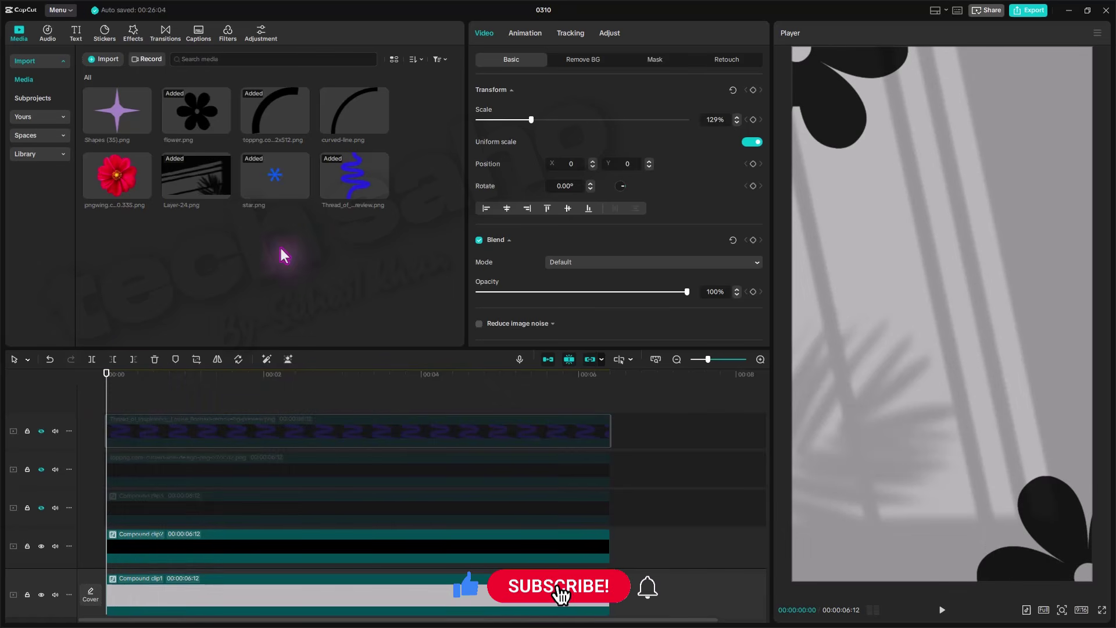
Search the video effects for BLUR and apply the Blur effect to the Layer-24.png shadow clip.
click(129, 34)
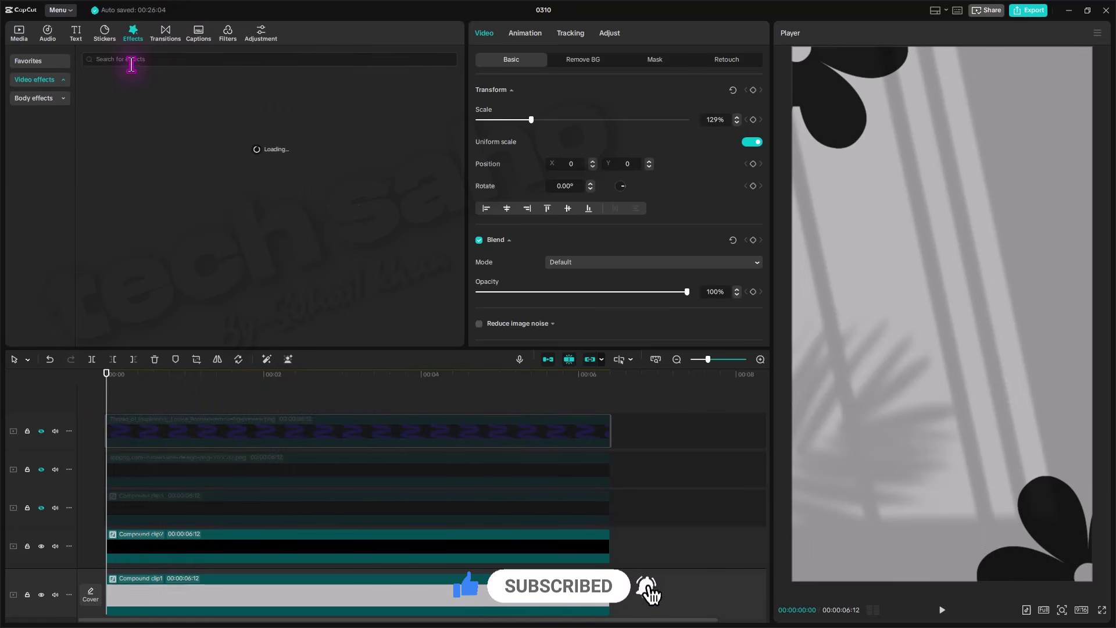
click(132, 61)
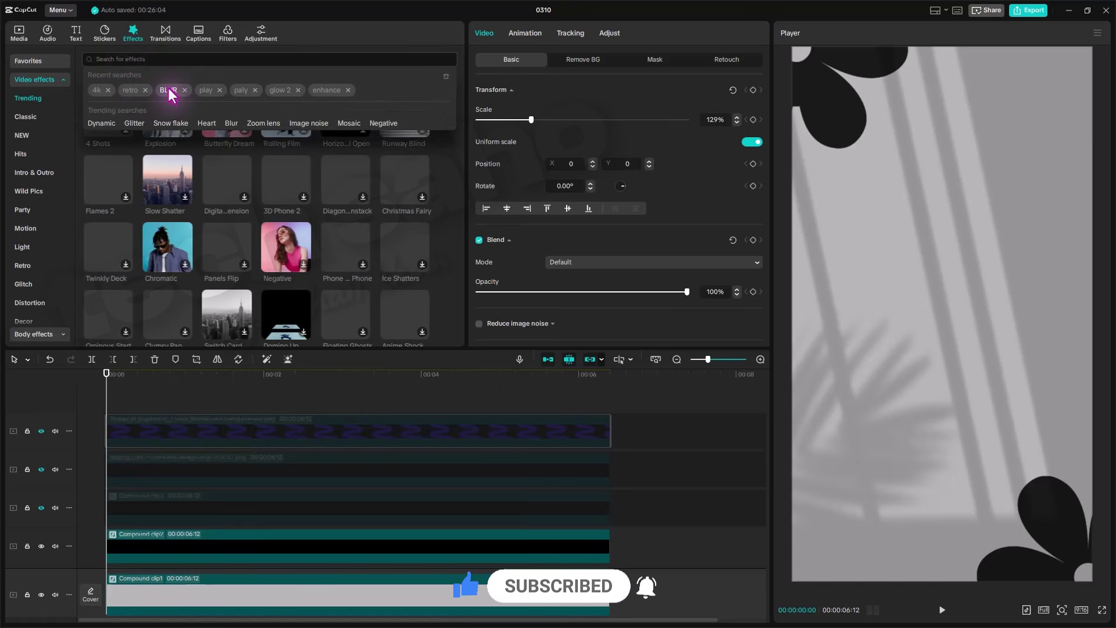
click(168, 90)
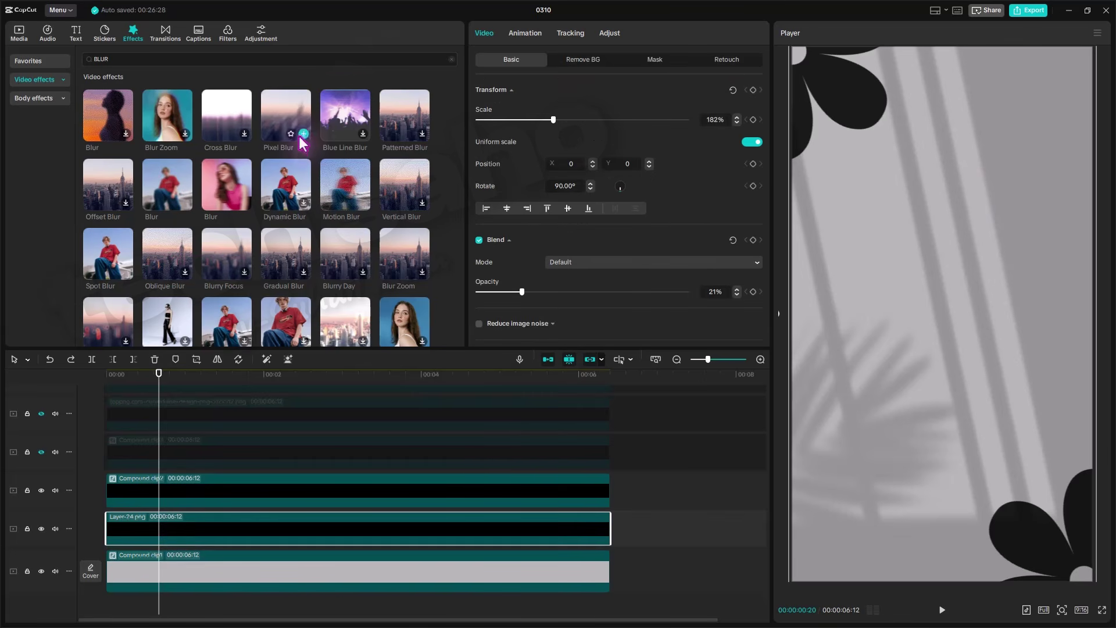
drag(161, 185, 146, 530)
drag(158, 375, 369, 377)
click(182, 373)
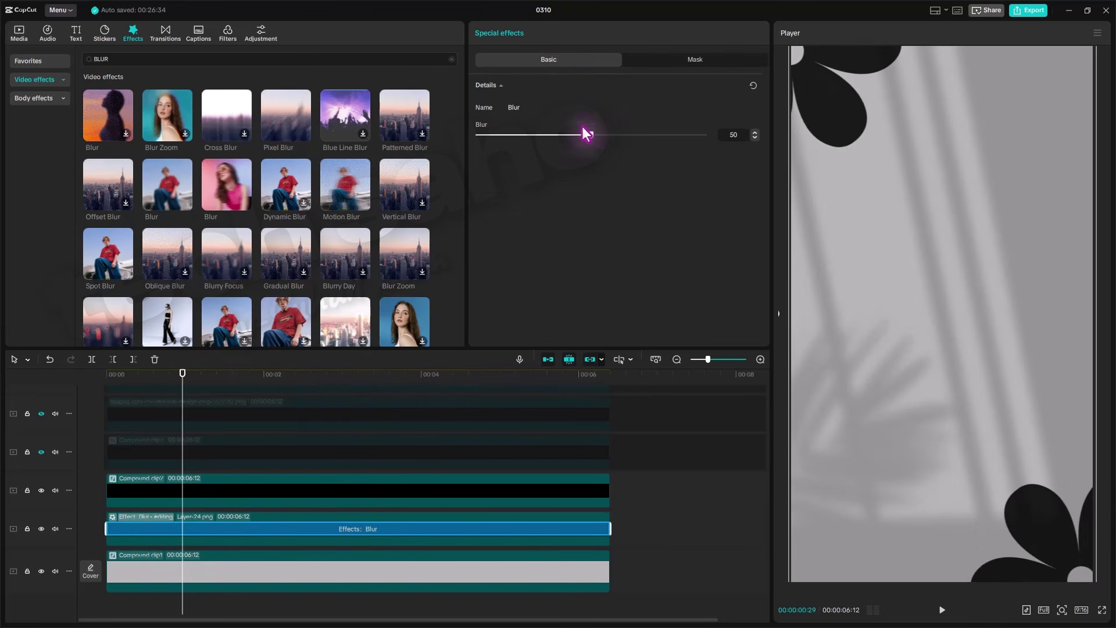
Set the shadow's Blur amount to 39 and scrub back to the start to check it.
drag(705, 135, 659, 136)
drag(582, 154, 566, 154)
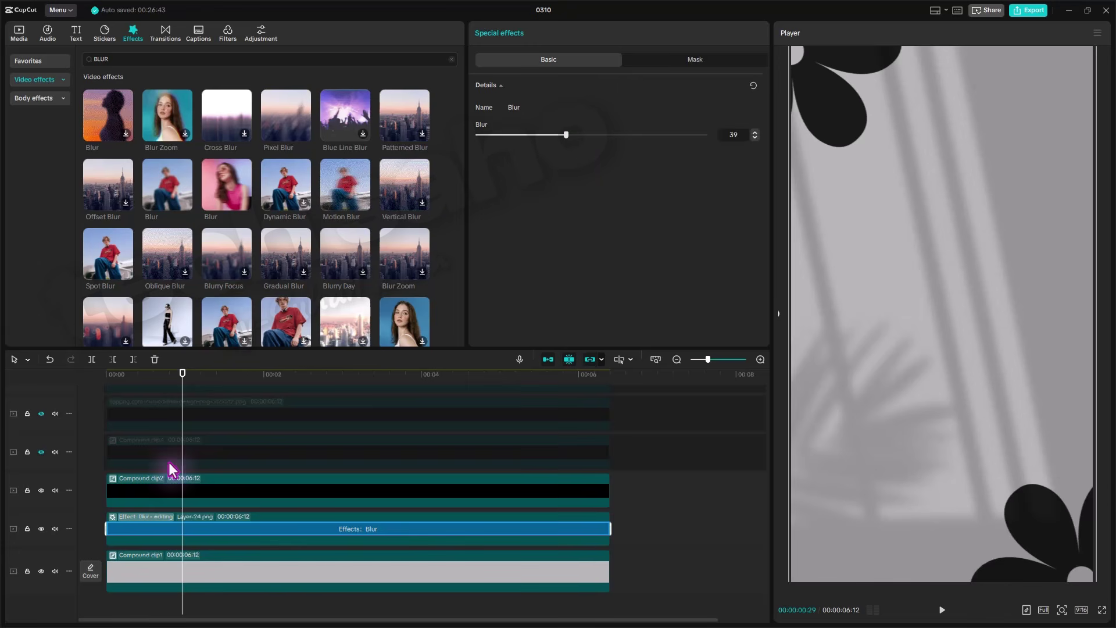
click(143, 389)
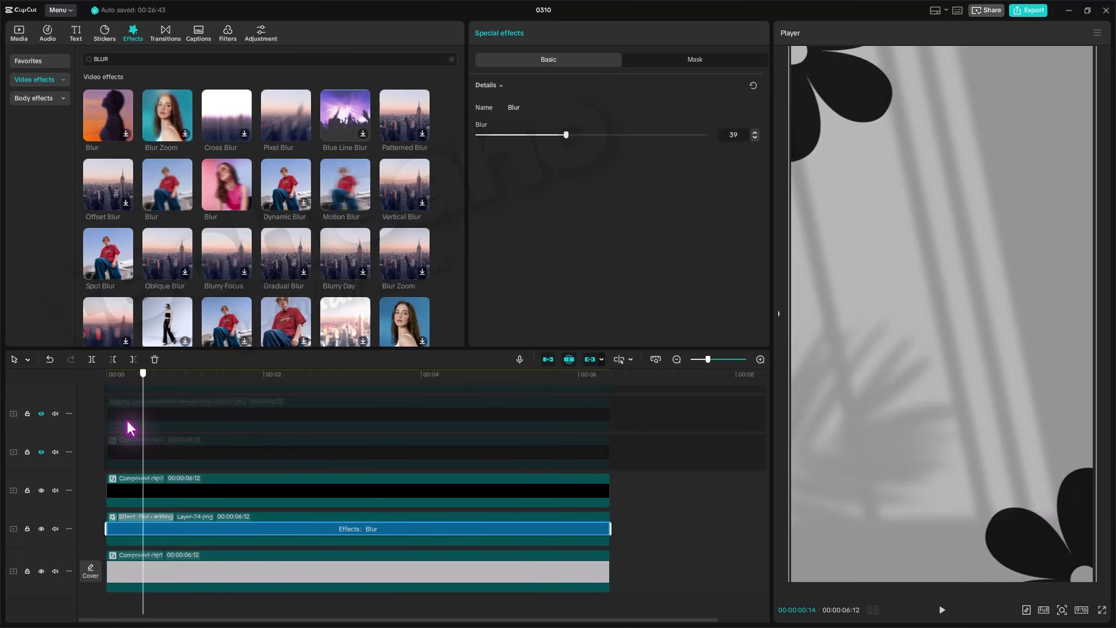
drag(130, 429, 88, 424)
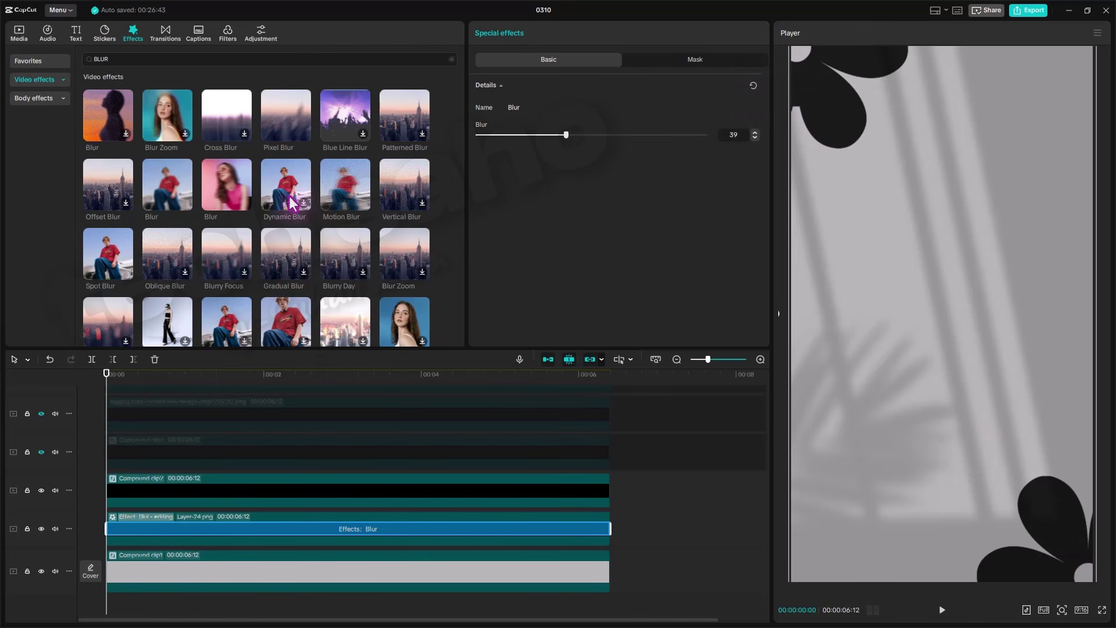
Apply the same Blur effect to the corner flowers' compound clip with a Blur amount of 25.
drag(177, 170, 169, 493)
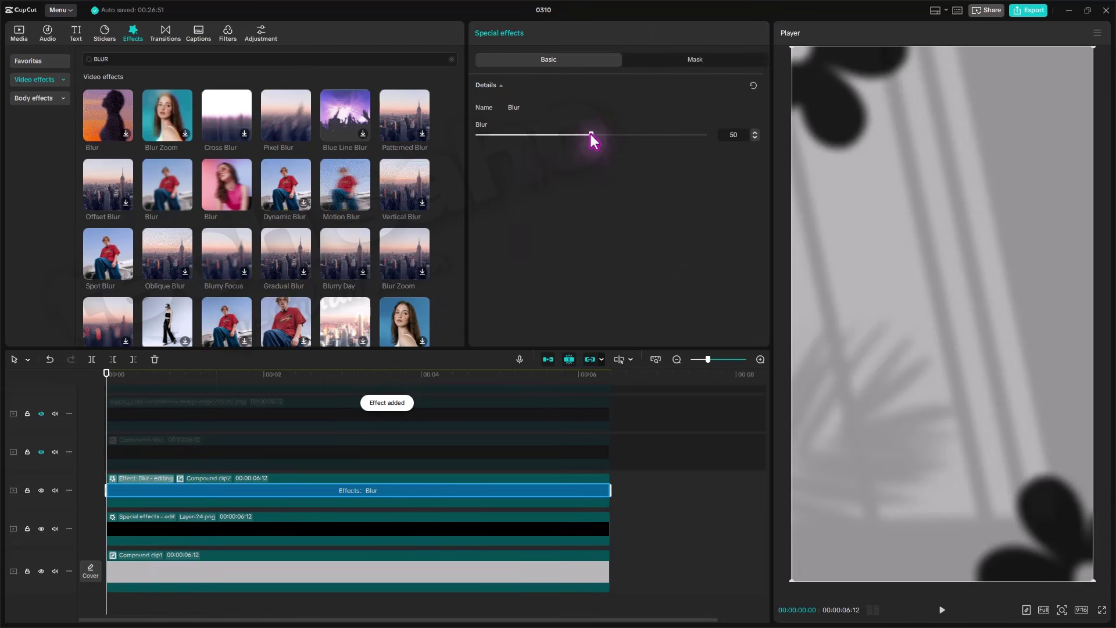
drag(590, 134, 531, 135)
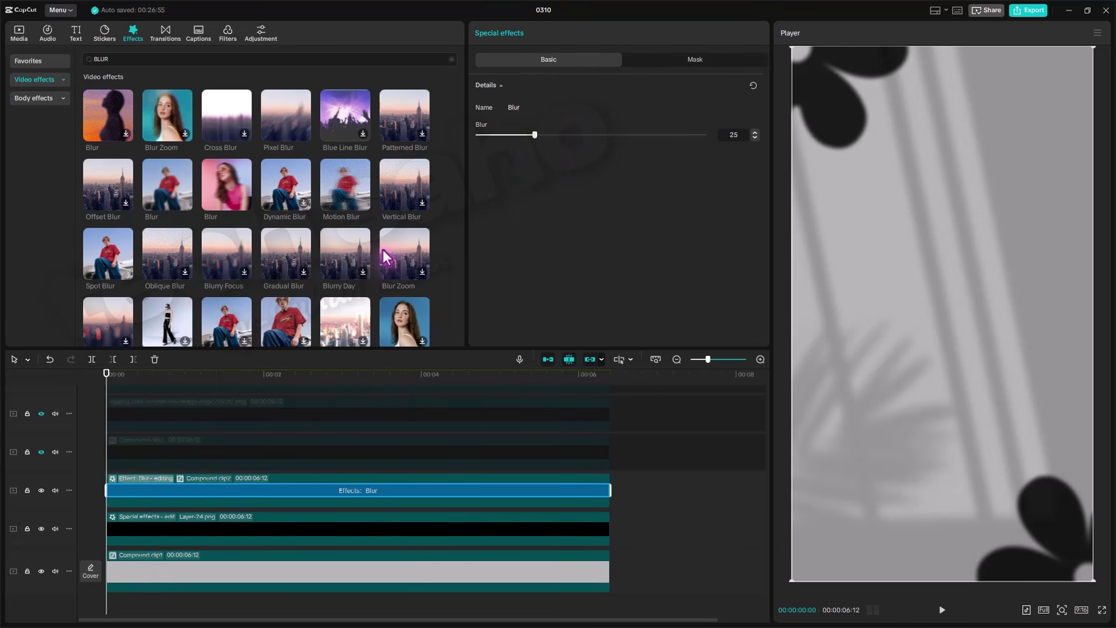
drag(106, 375, 107, 401)
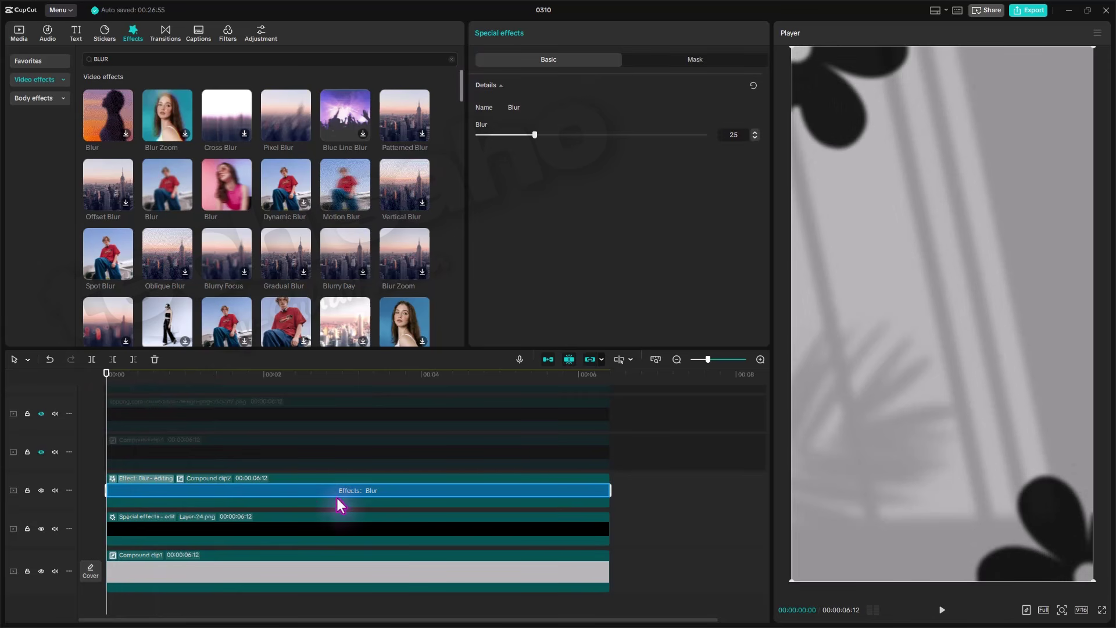
Try out the flower compound clip's opacity, keep it at 100%, and play the blurred composition from the start.
click(317, 504)
scroll(615, 229, down, 3)
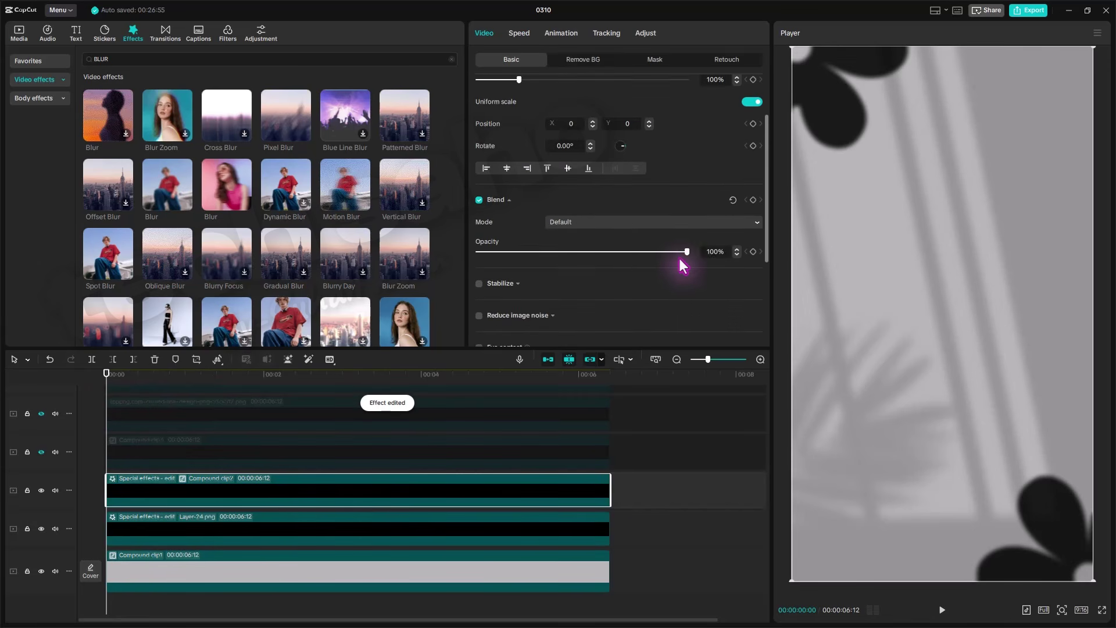
drag(679, 259, 701, 284)
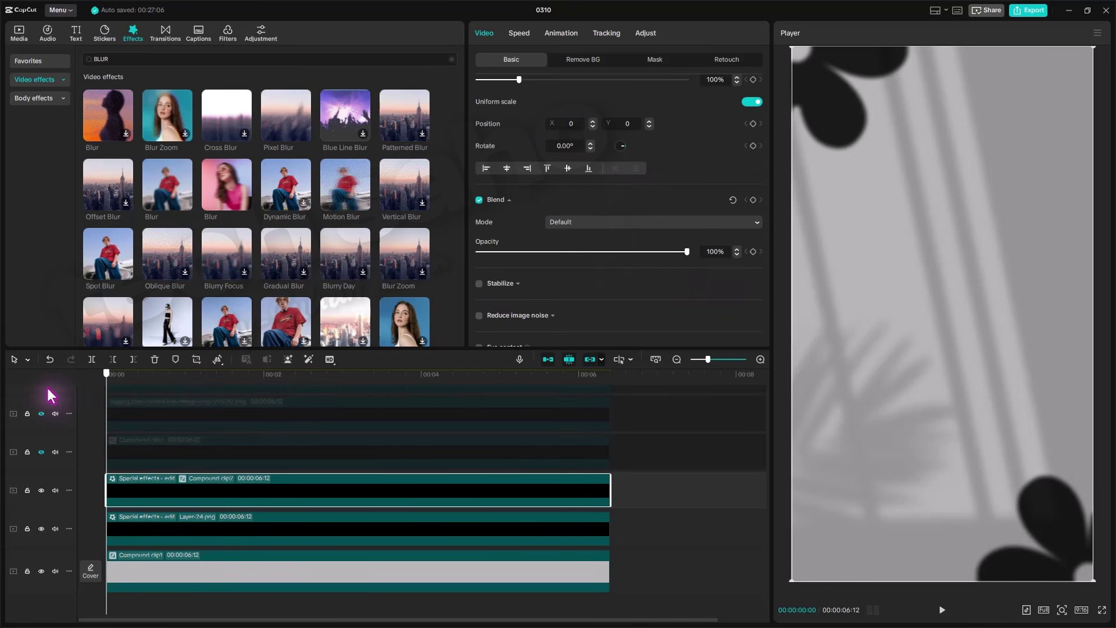
key(space)
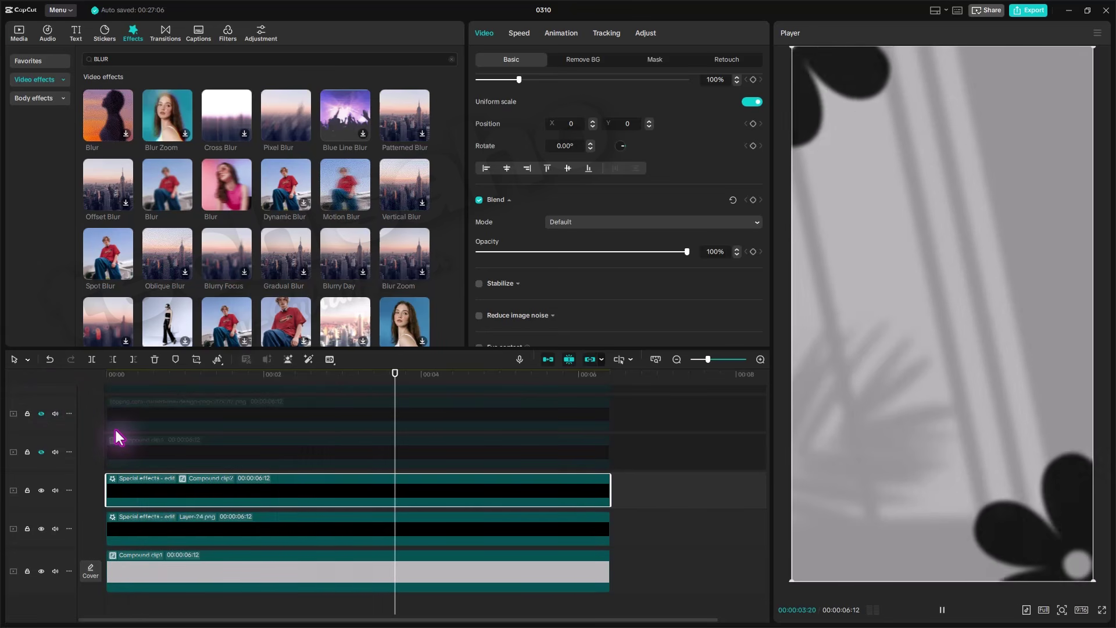
key(space)
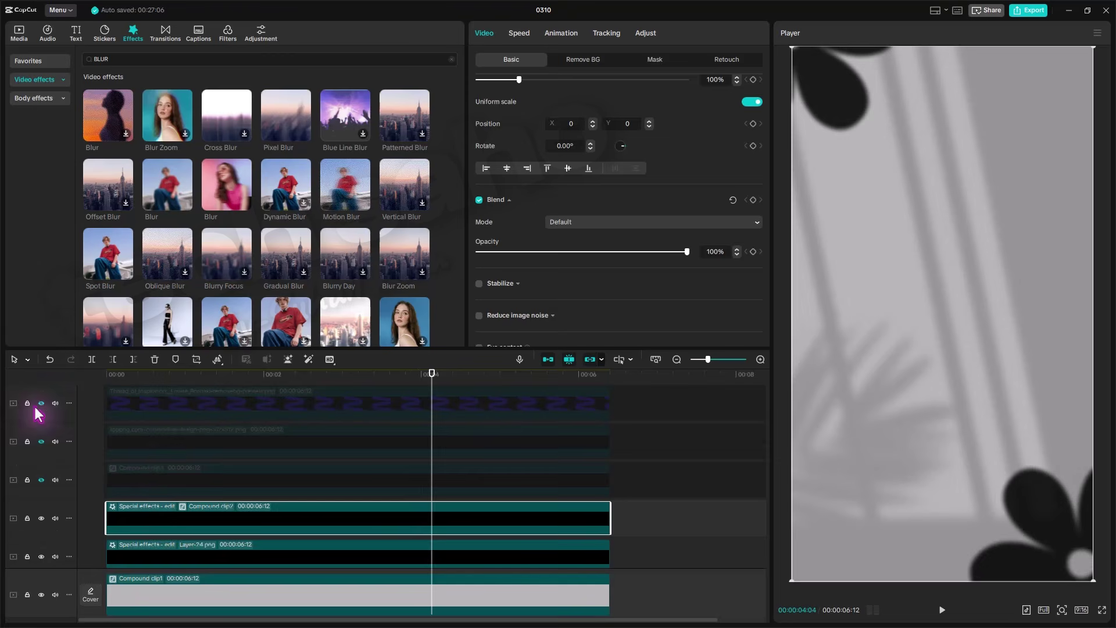
Unhide the squiggle track and play its reveal over the blurred background twice from the start.
click(42, 403)
key(Home)
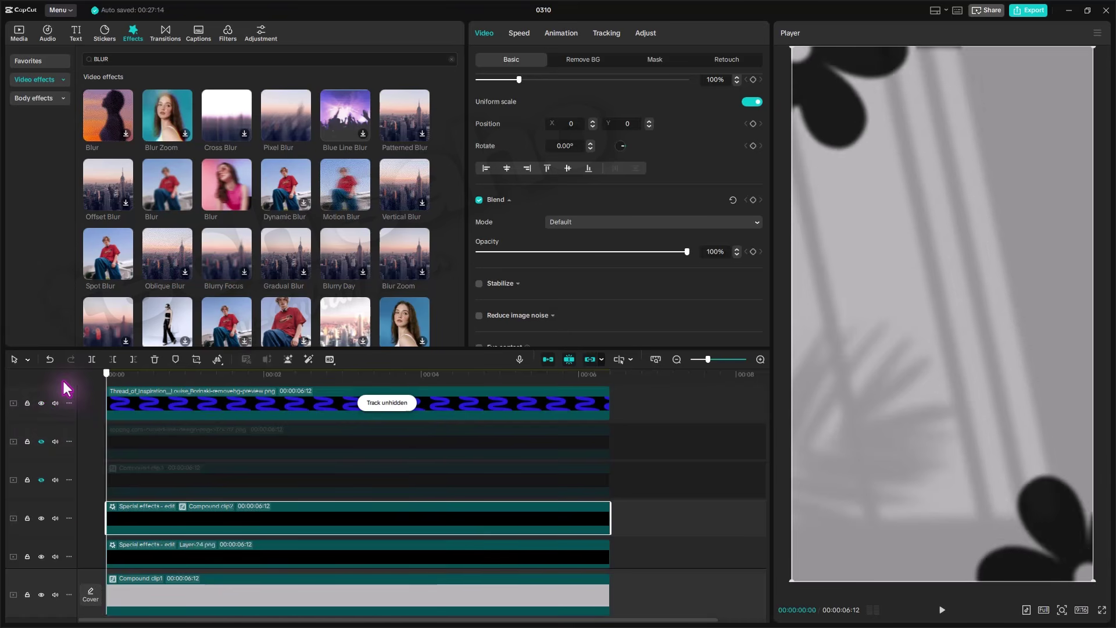
key(space)
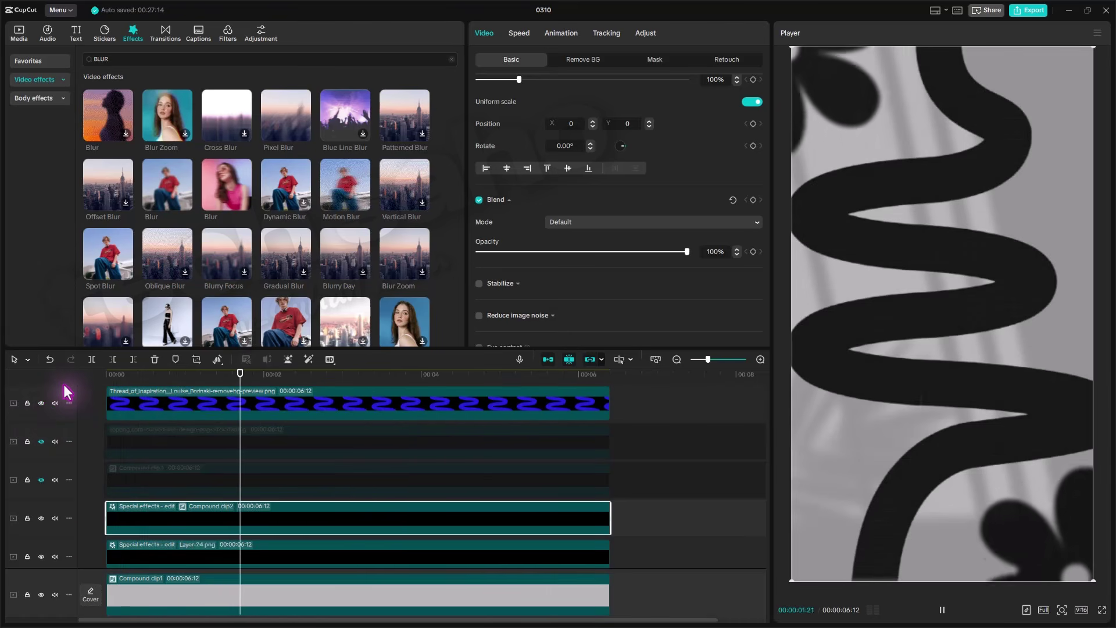
key(space)
key(Home)
key(space)
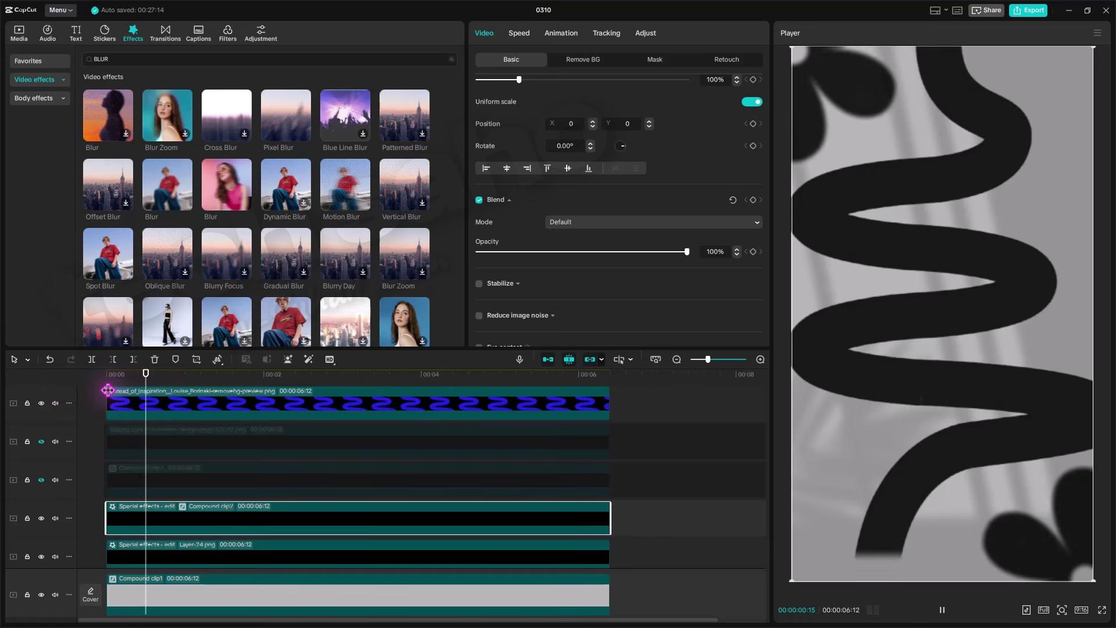
key(space)
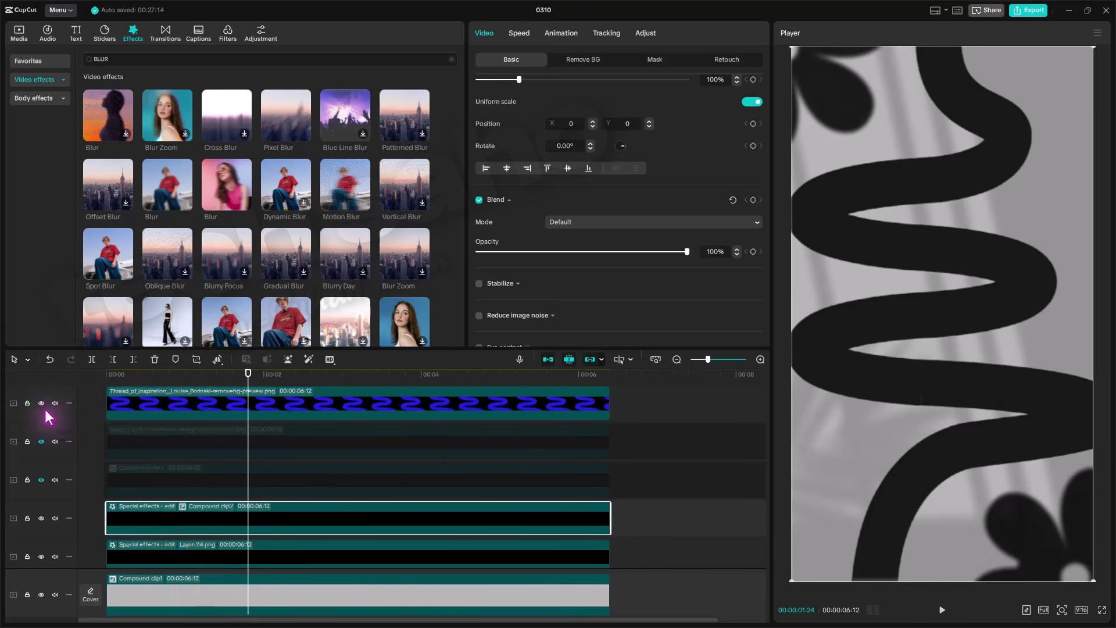
Show the curved-line track instead of the squiggle, play its reveal, and return to the start.
click(41, 442)
click(40, 403)
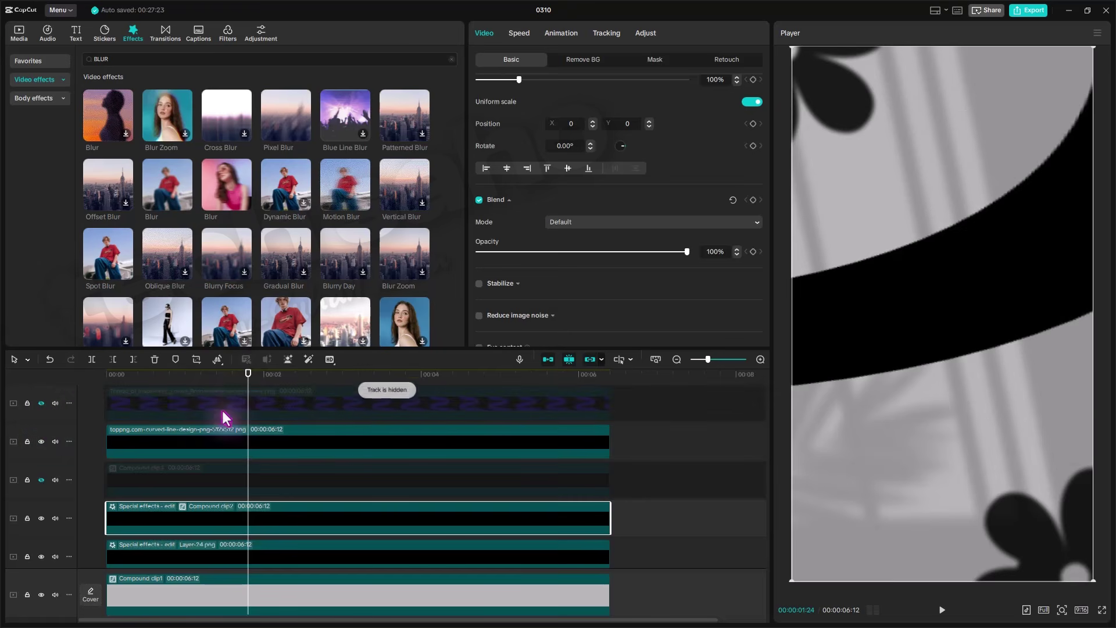
click(120, 375)
key(space)
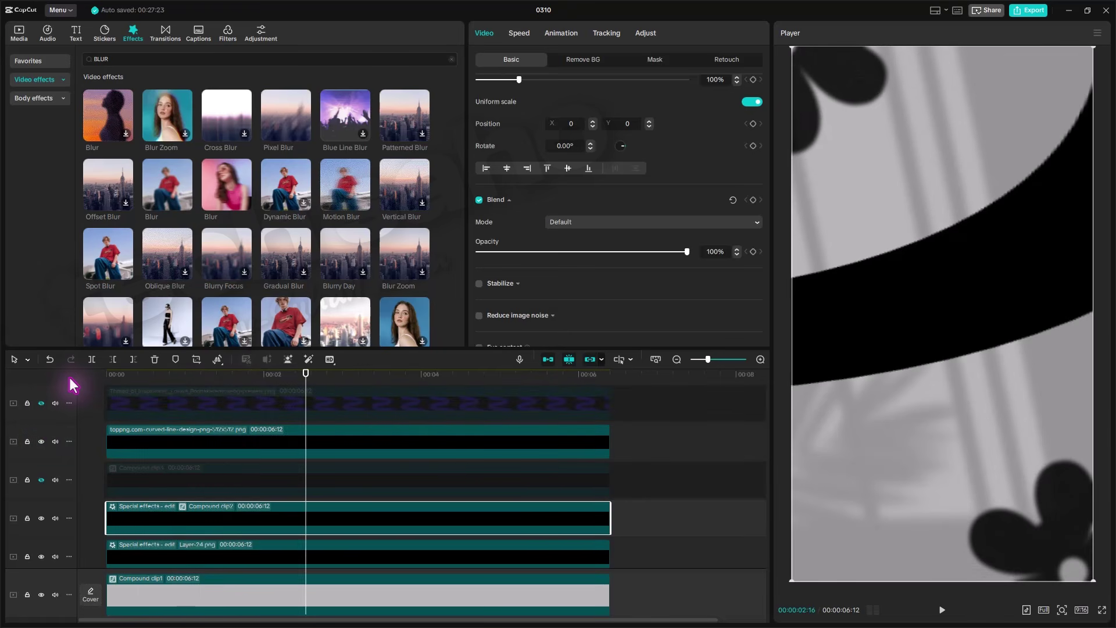
key(space)
key(Home)
Search the effects for "play", apply Play Pendulum to the Layer-24.png shadow clip, and play the result.
scroll(473, 478, down, 1)
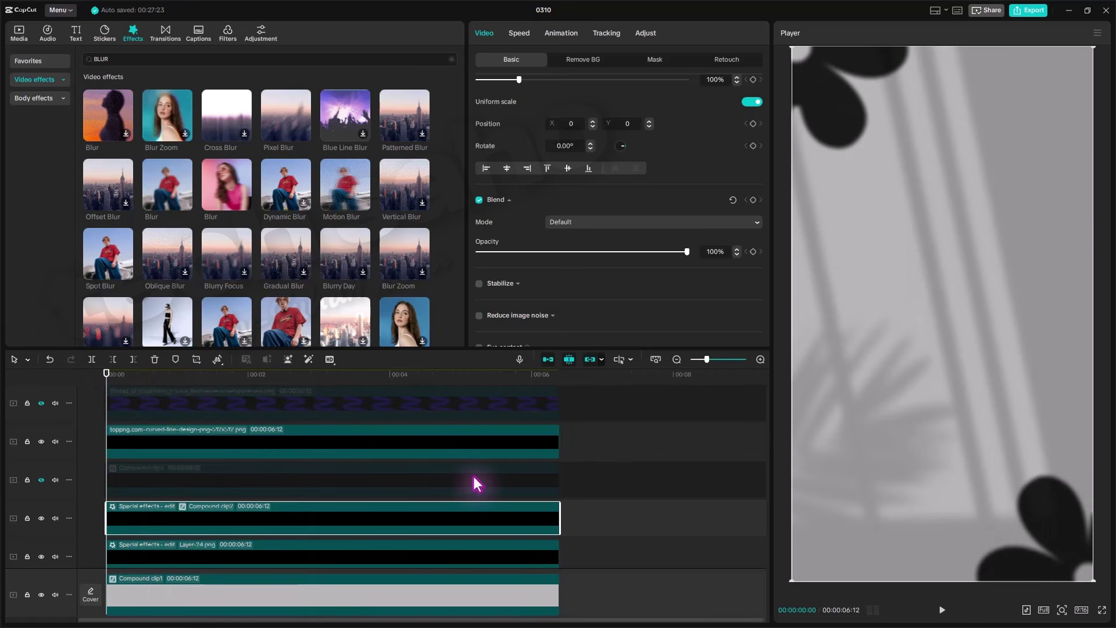
scroll(488, 474, down, 1)
scroll(299, 450, up, 1)
scroll(284, 454, down, 2)
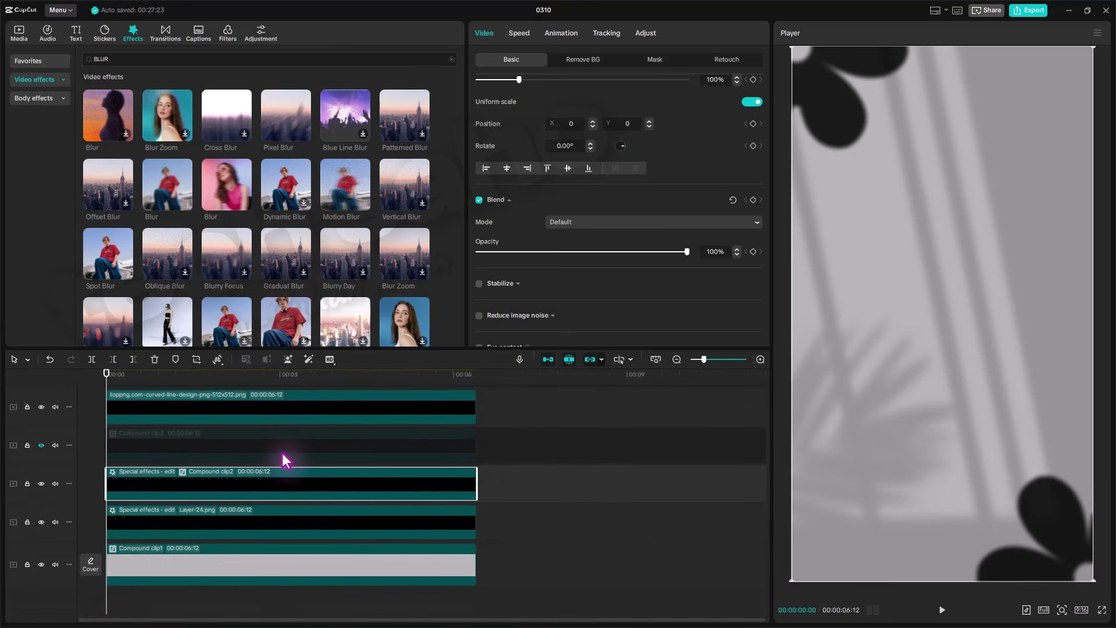
scroll(282, 452, up, 2)
scroll(285, 454, down, 2)
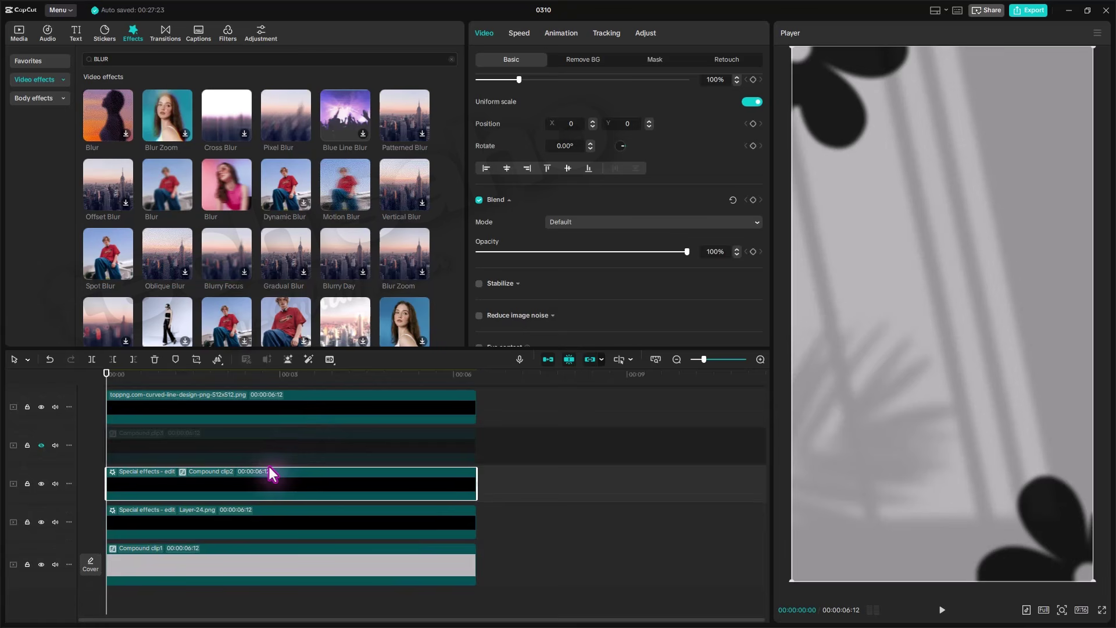
click(217, 523)
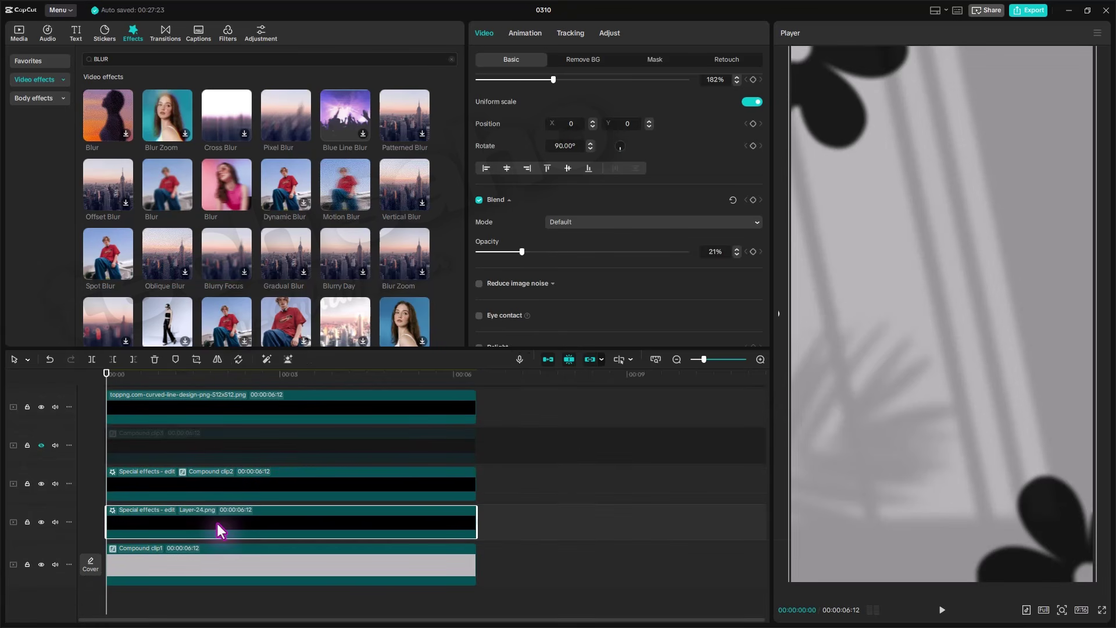
click(453, 59)
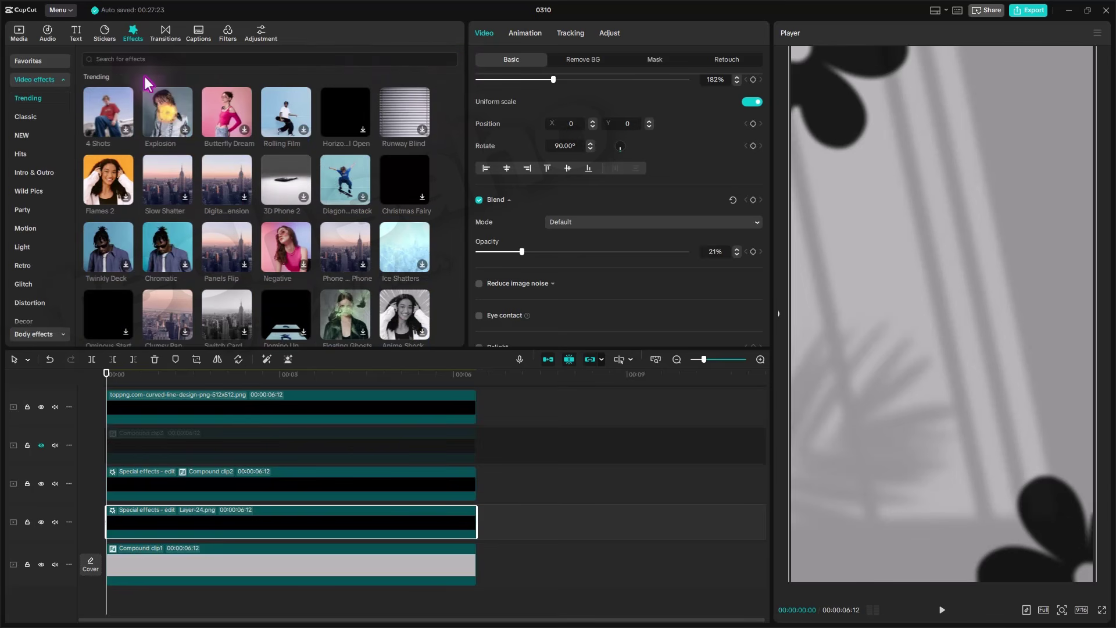
click(121, 60)
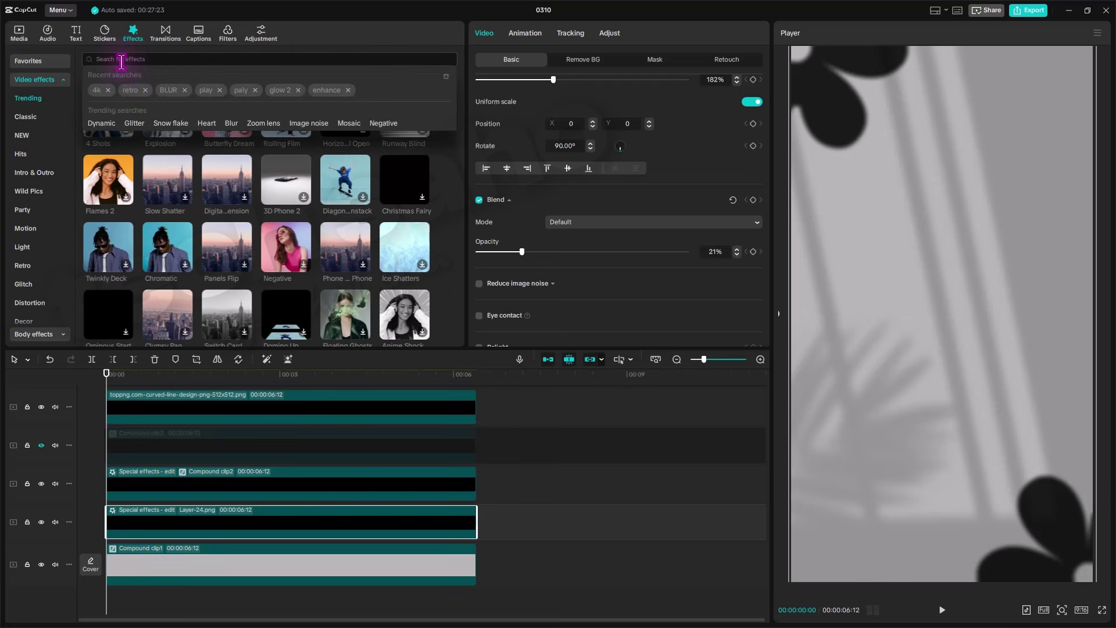
click(206, 90)
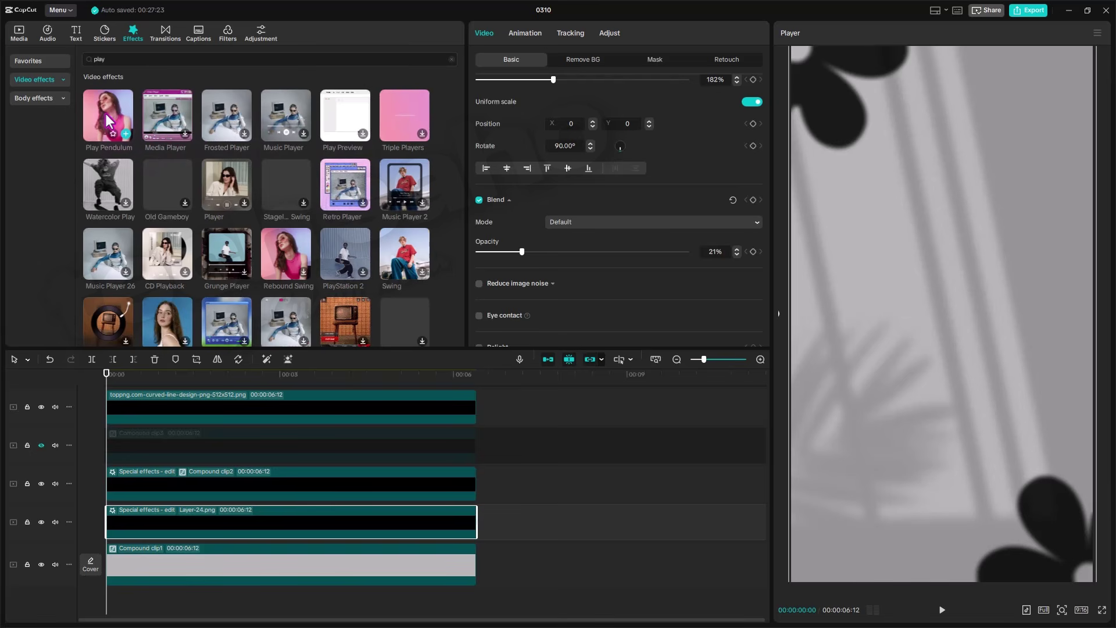
drag(107, 121, 224, 529)
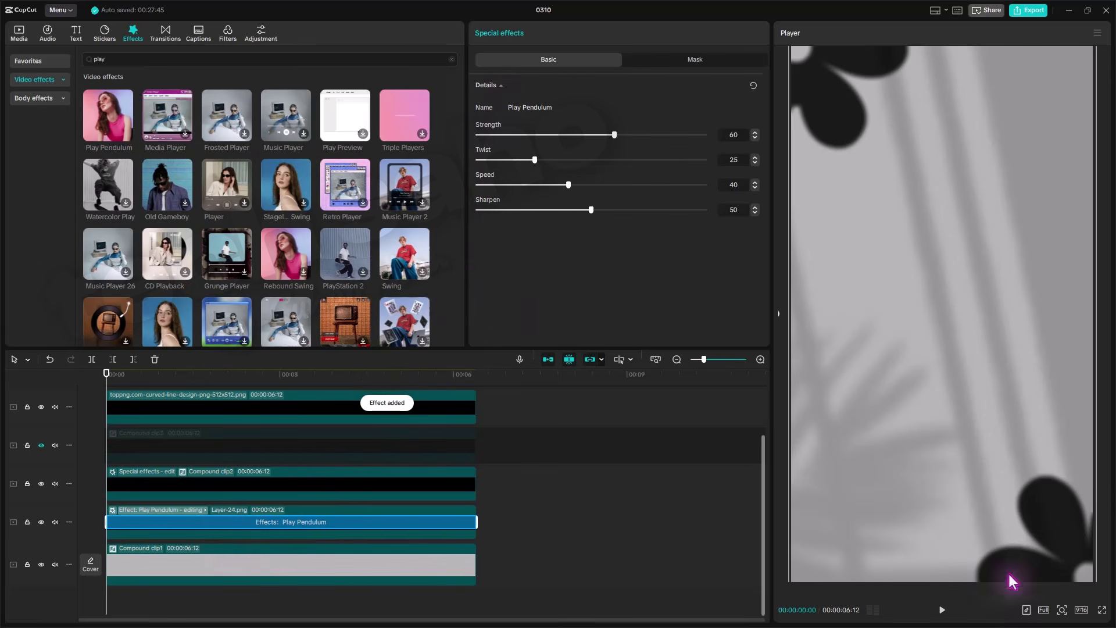
click(943, 620)
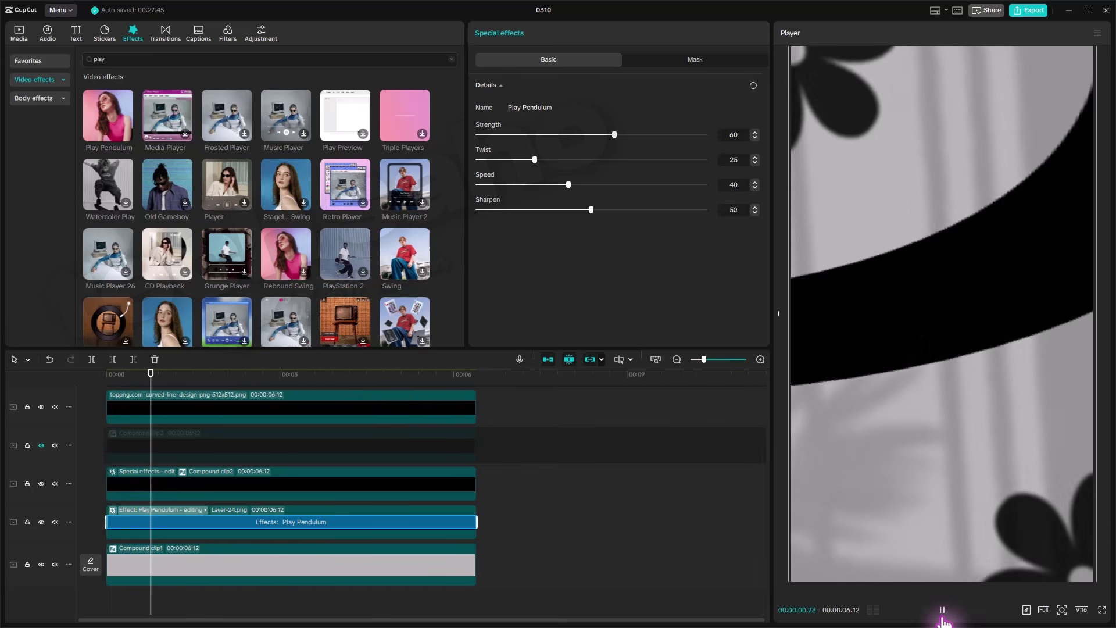
click(943, 619)
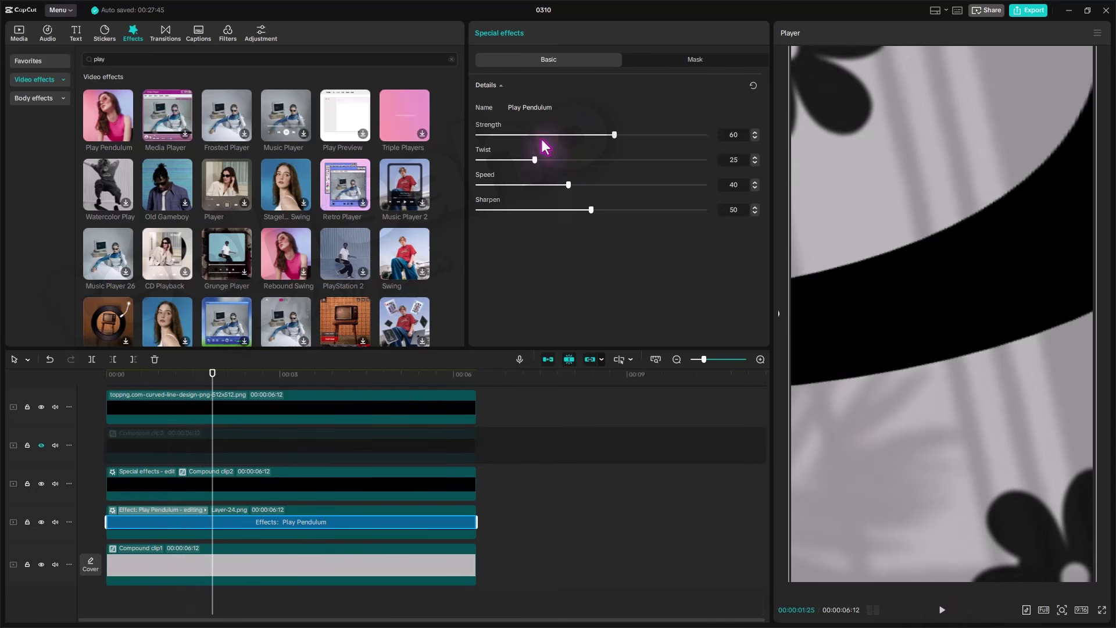
Set the shadow's Play Pendulum effect to strength 7, twist 0, speed 14 and sharpen 16, and play the result from near the start.
drag(541, 138, 487, 135)
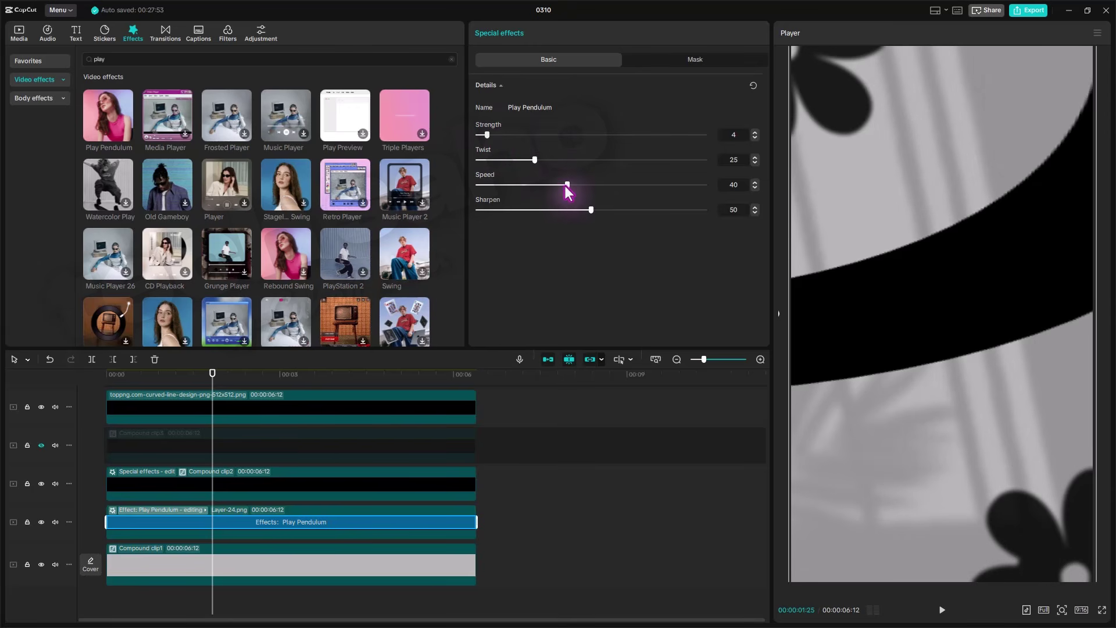
drag(566, 186, 507, 195)
drag(535, 159, 424, 150)
drag(489, 138, 494, 139)
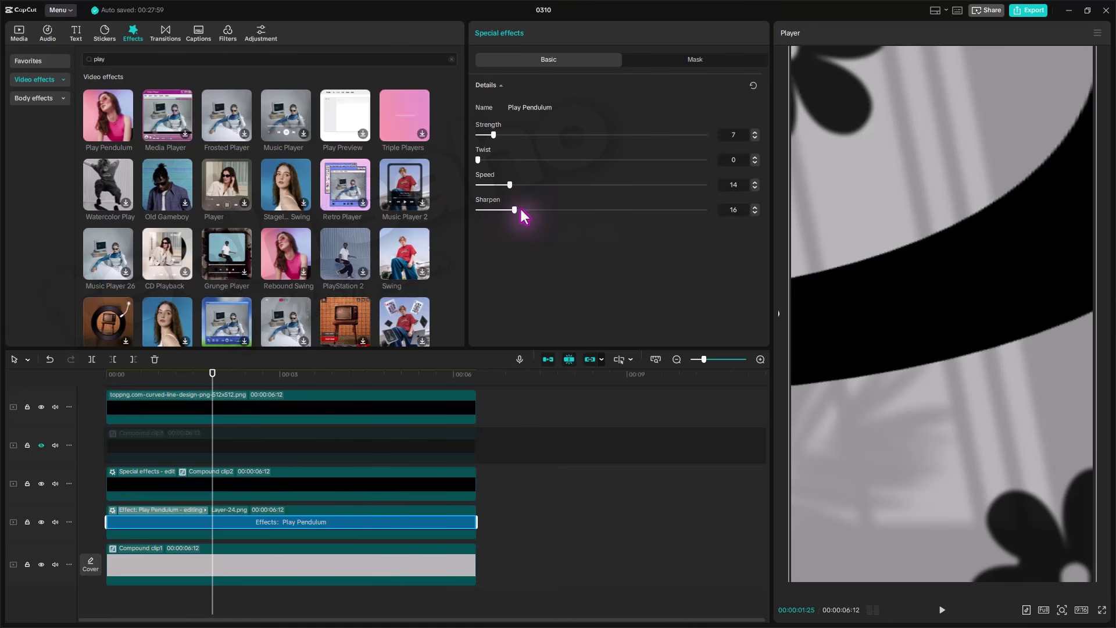
click(122, 376)
key(space)
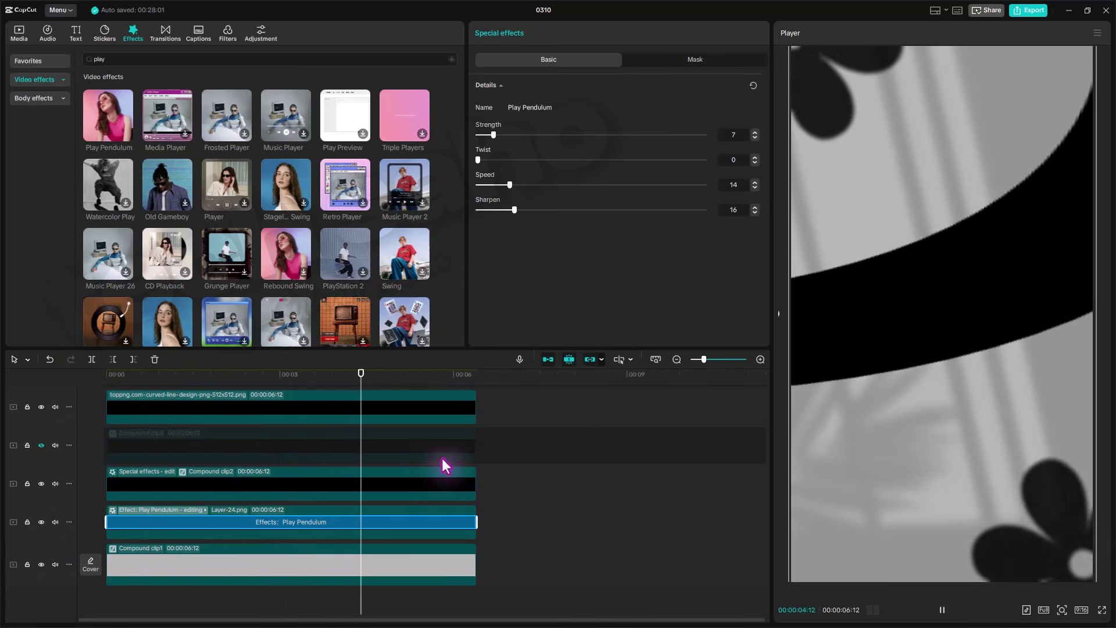
key(space)
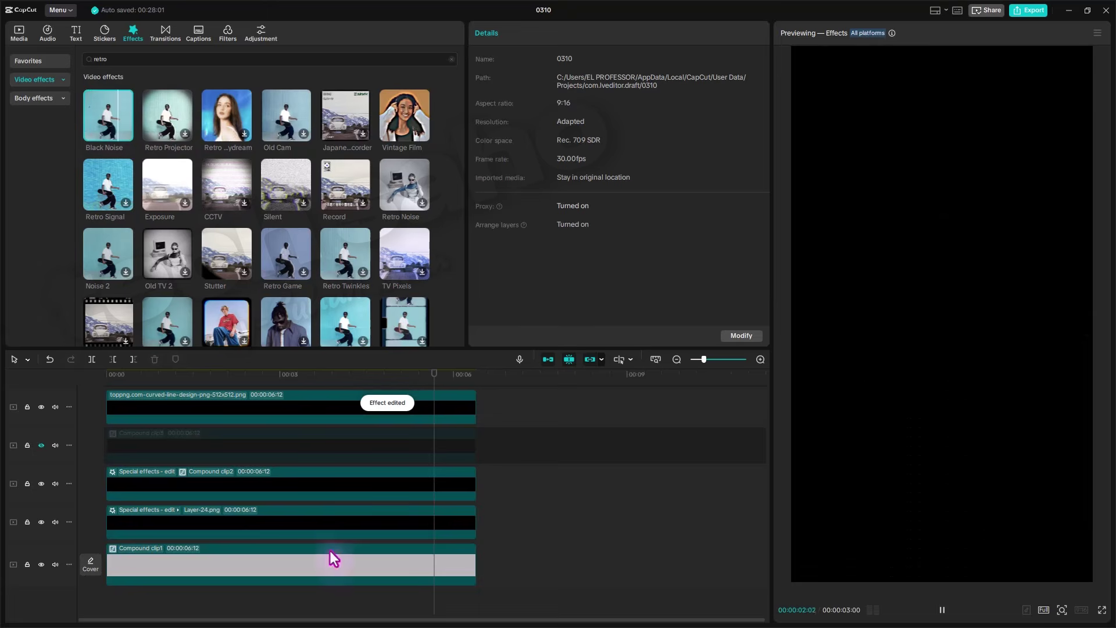
Add the Black Noise effect above all clips, stretch it across the composition, and play it from the start.
drag(441, 378, 160, 387)
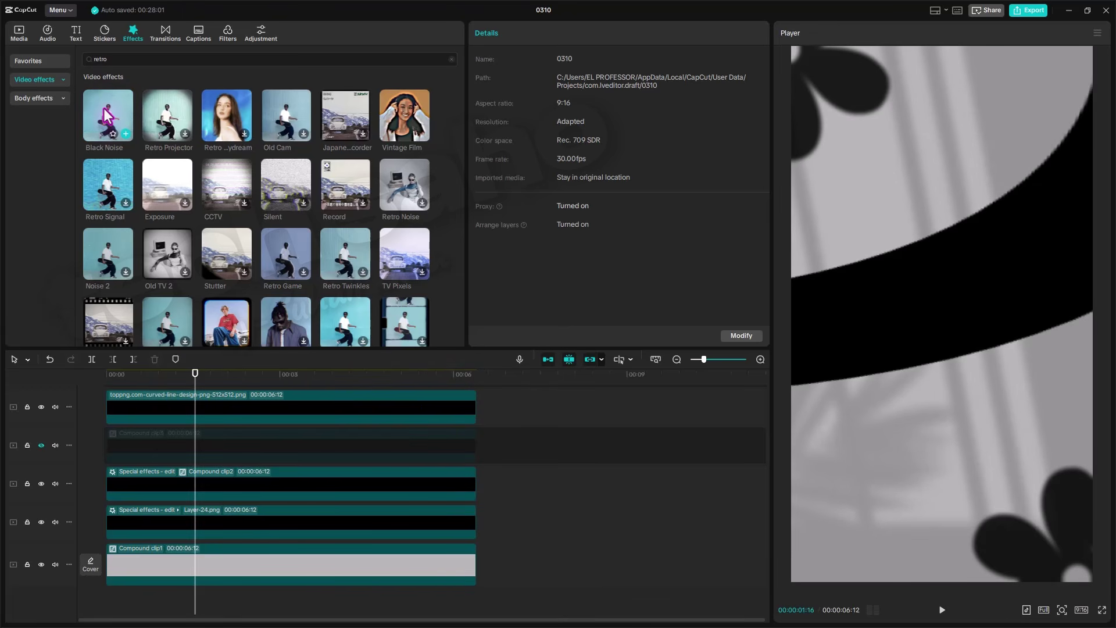
scroll(210, 476, up, 3)
drag(108, 125, 111, 410)
drag(280, 421, 470, 436)
click(81, 389)
key(space)
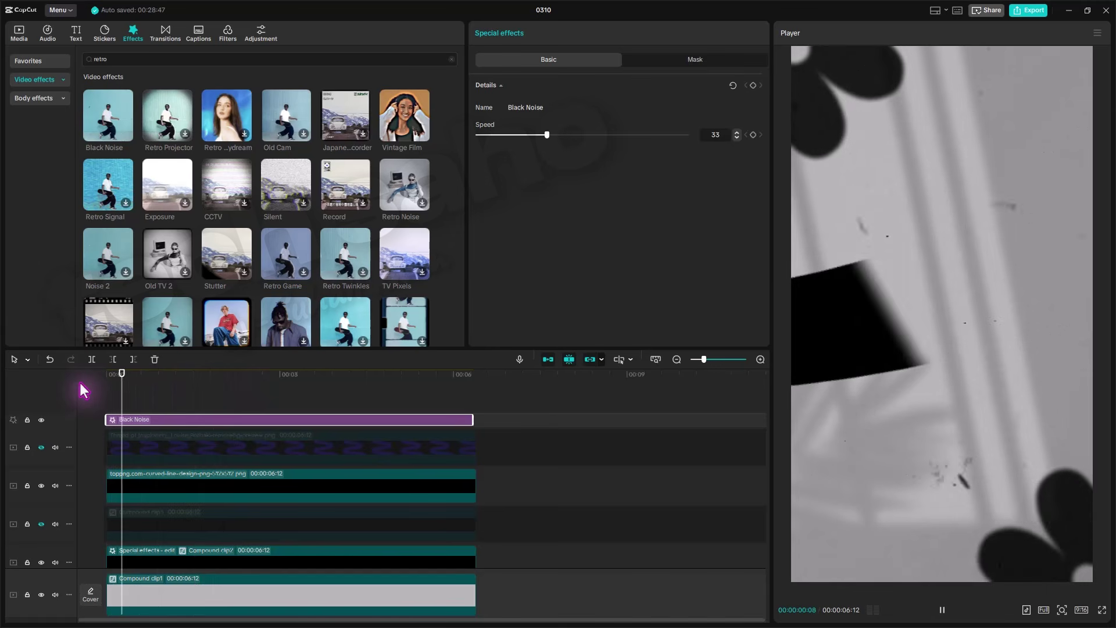
Set the Black Noise effect's speed to 14 and play the composition from the start.
drag(545, 134, 510, 142)
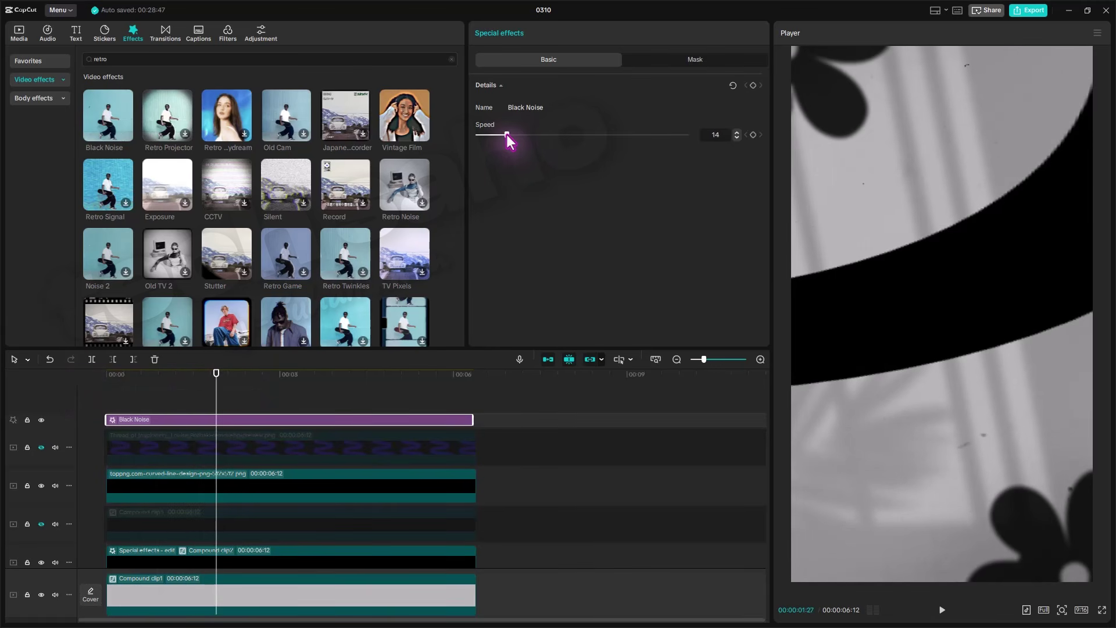
click(79, 382)
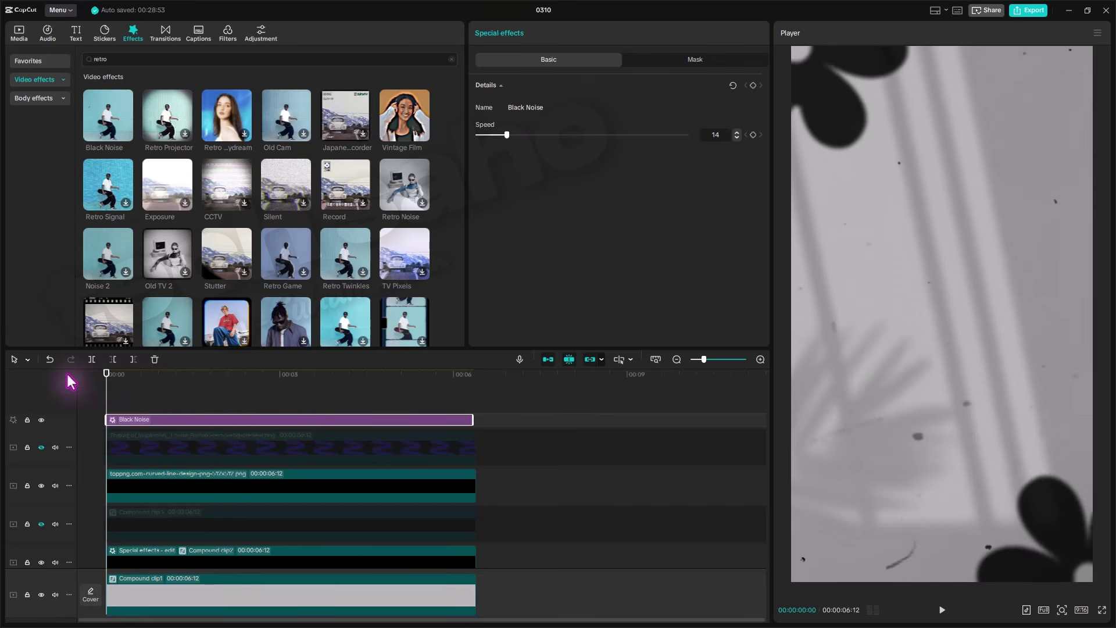
key(space)
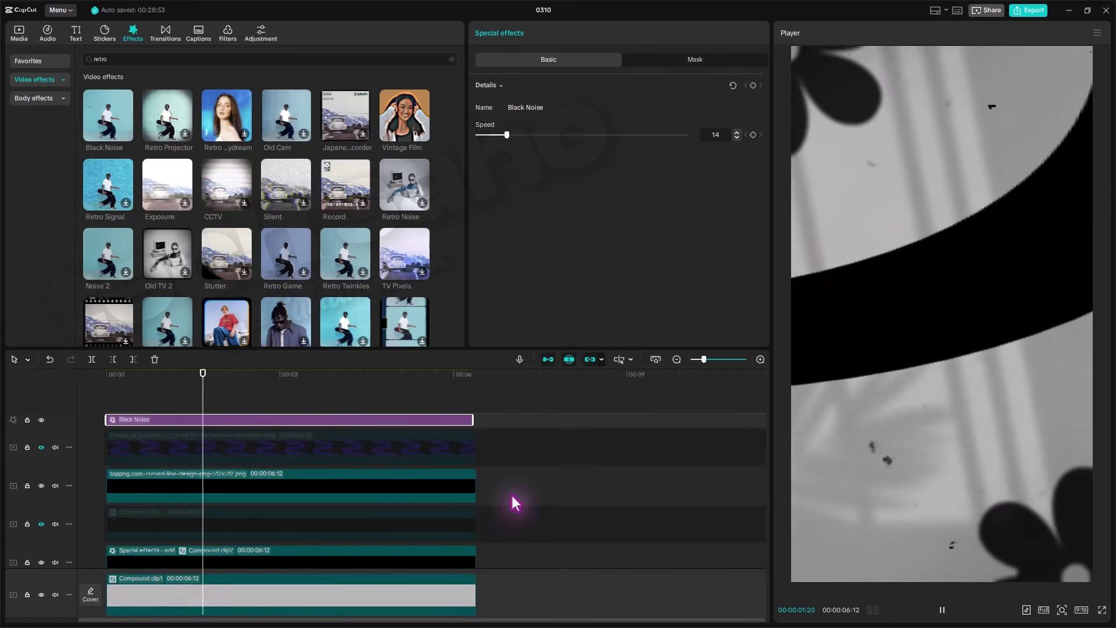
key(space)
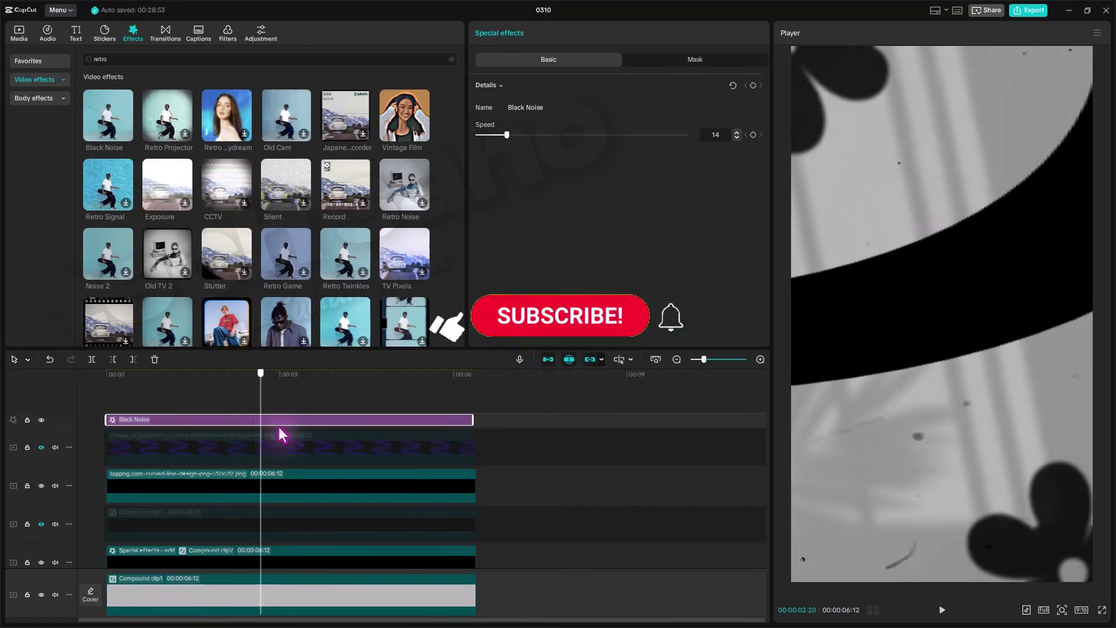
Extend the Black Noise effect to the exact end of the clips below and check the playback.
click(441, 436)
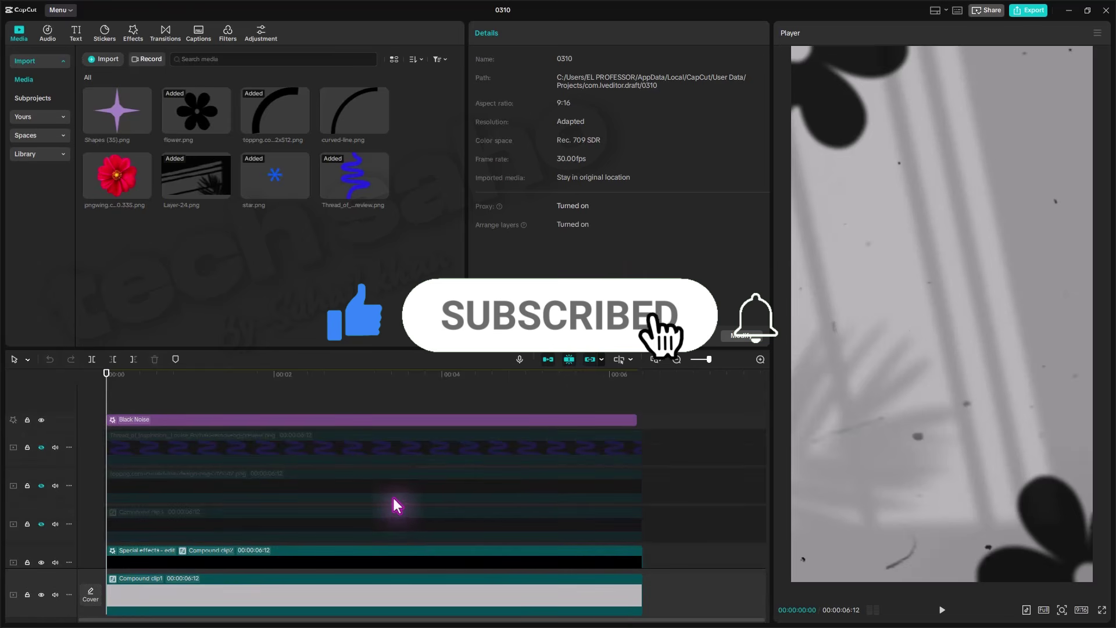
drag(635, 419, 642, 418)
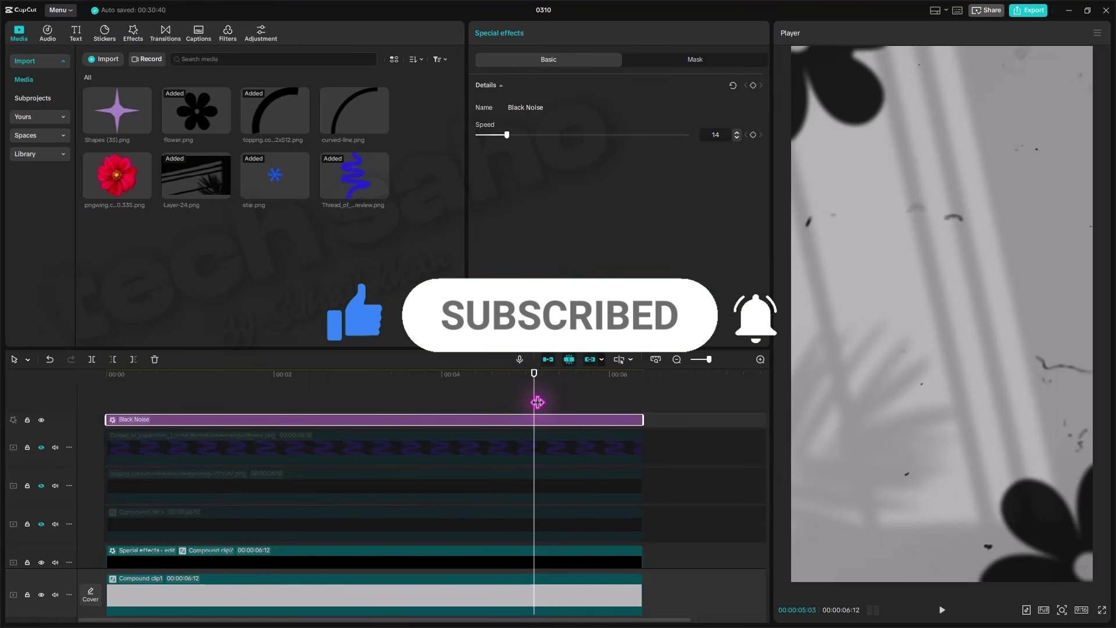
click(512, 374)
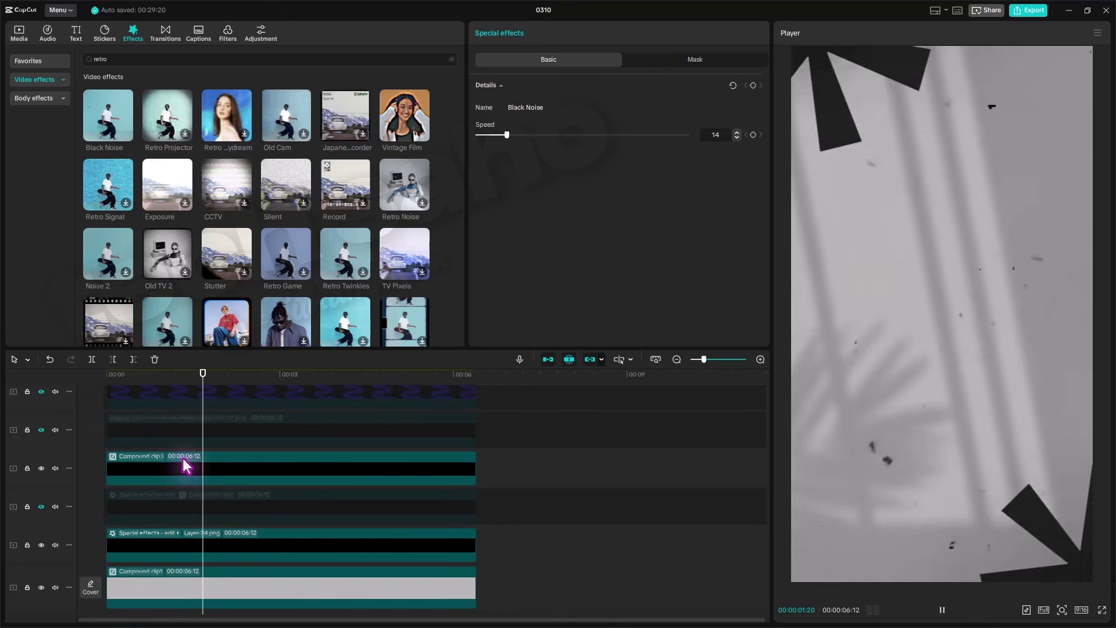
key(space)
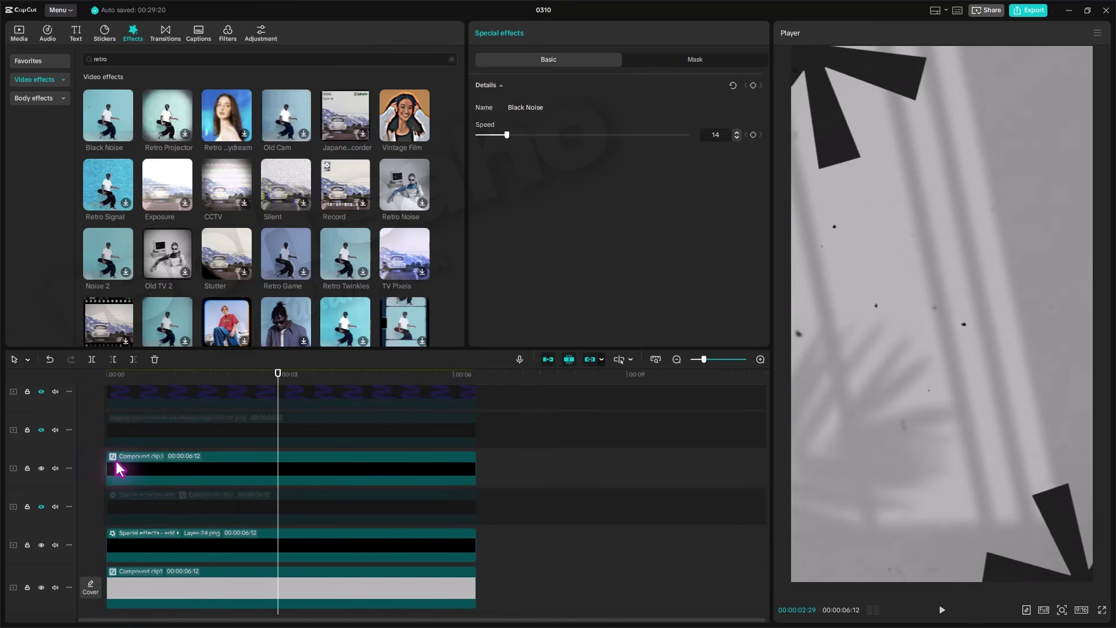
Show the hidden flower compound clip's track together with Compound clip3, and browse the retro effects.
click(41, 507)
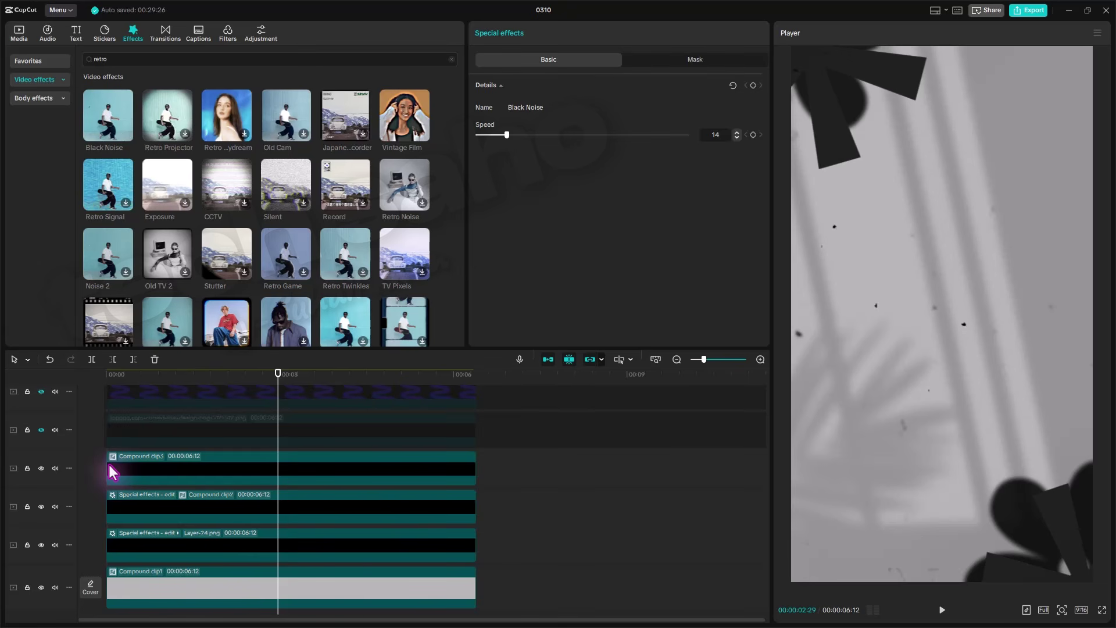
scroll(249, 490, down, 1)
scroll(279, 307, down, 2)
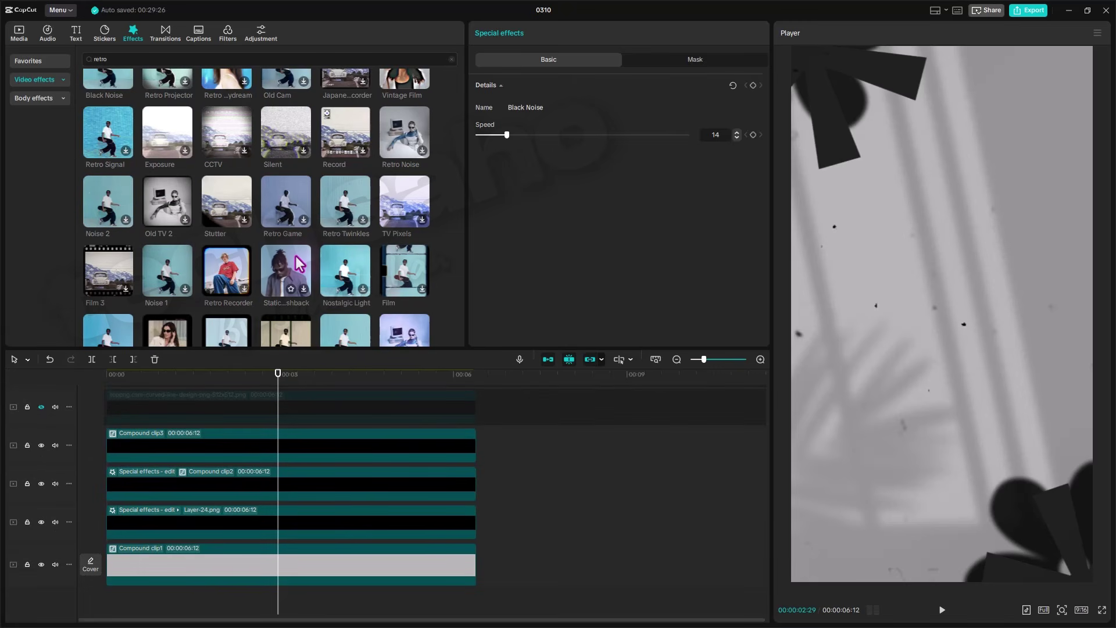
scroll(299, 265, down, 3)
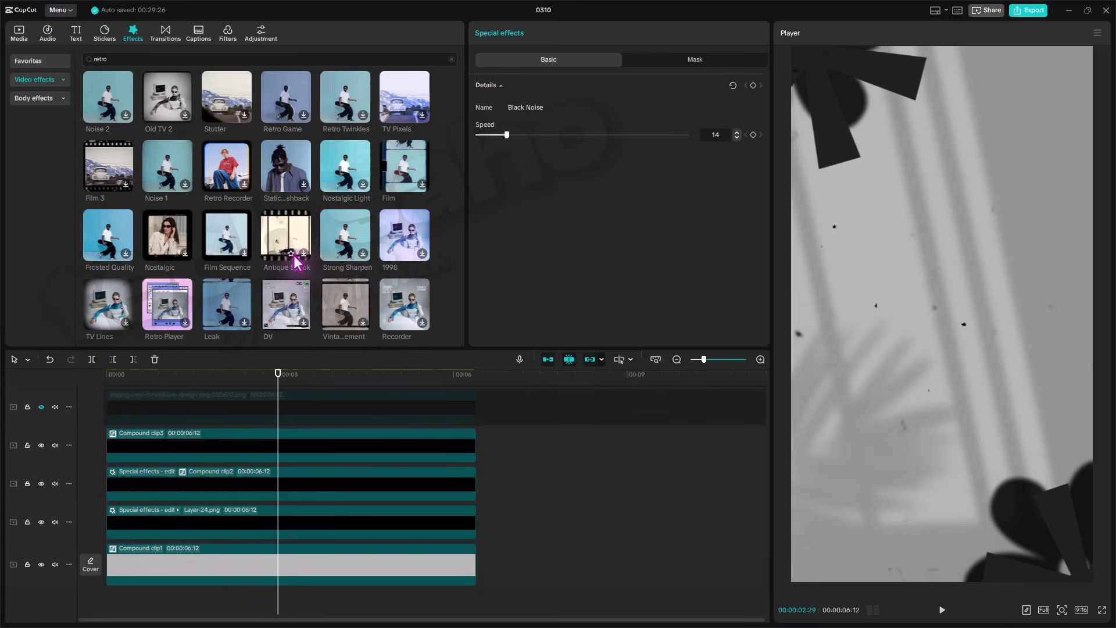